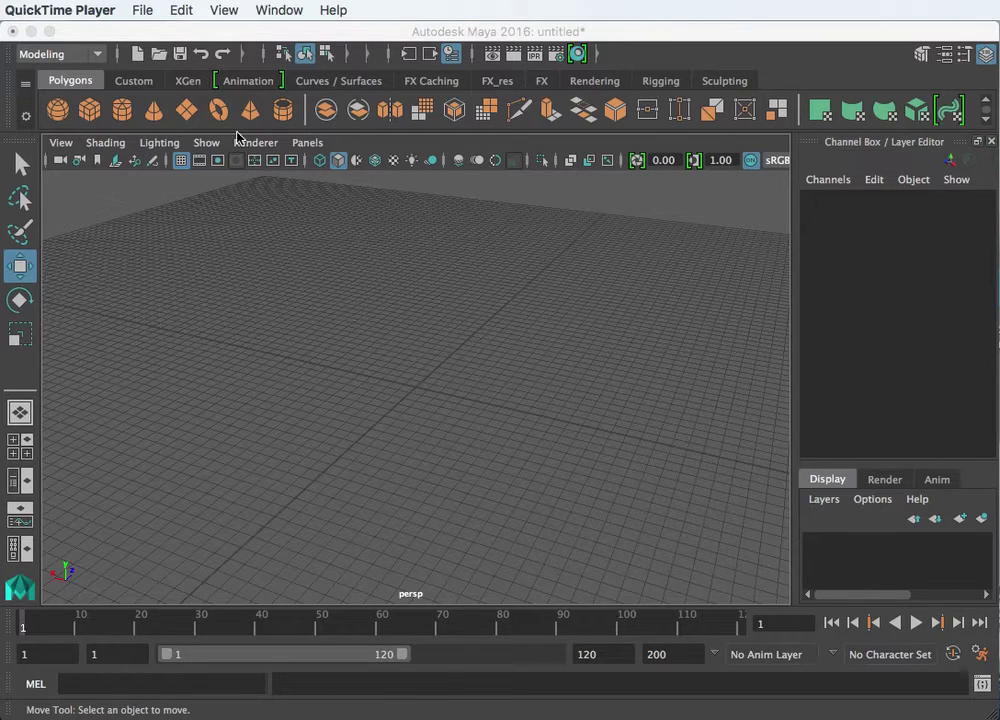
- Create a polygon cylinder at the origin
left_click(184, 38)
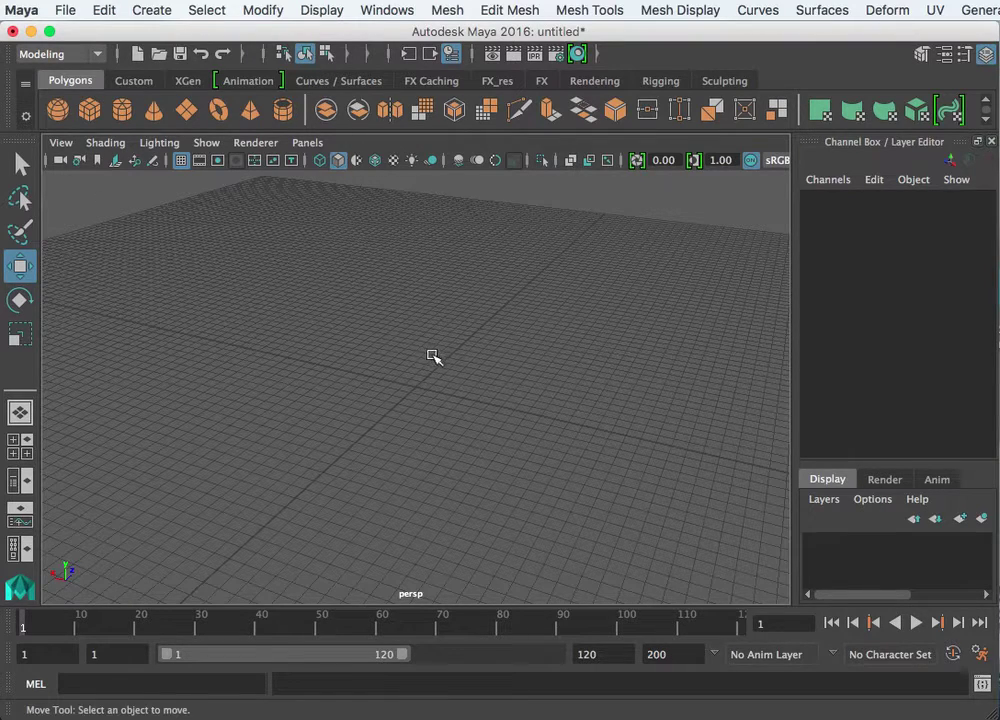
left_click(122, 109)
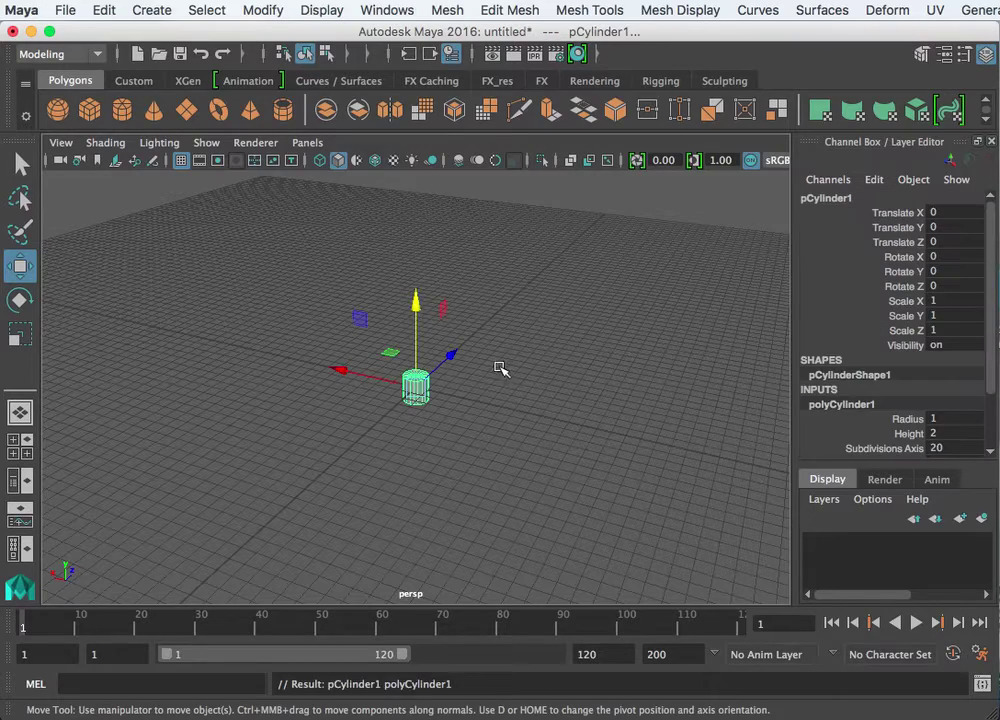
scroll(503, 383, "up", 5)
left_click_drag(504, 382, 339, 453, "alt")
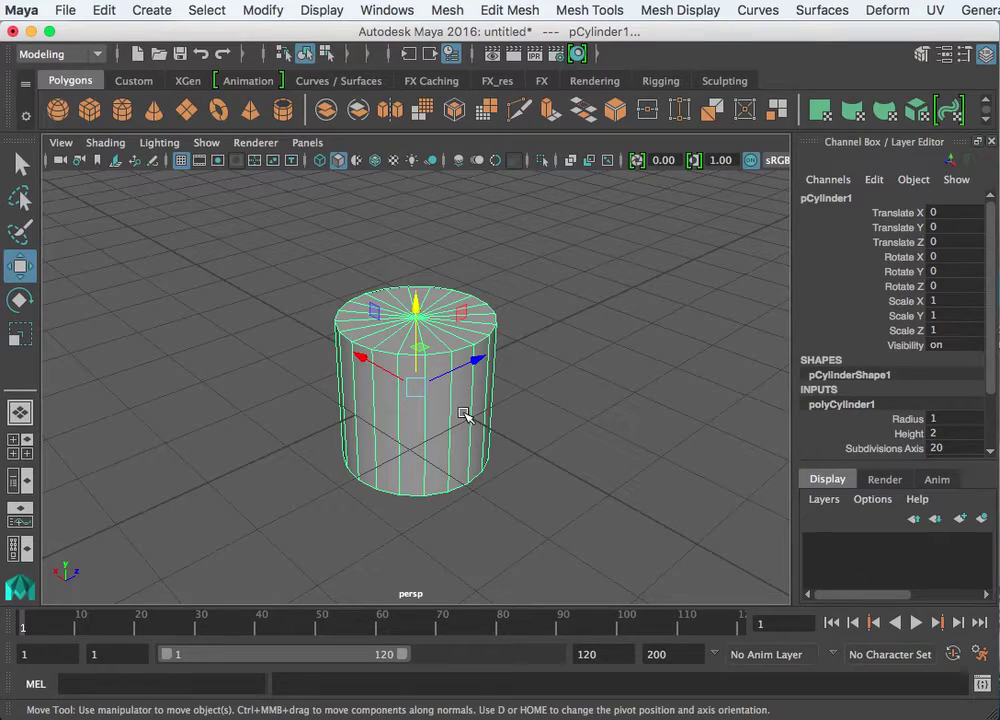
- Scale the cylinder uniformly and rotate it freely about its default central pivot
key("e")
key("r")
left_click_drag(415, 391, 695, 424)
key("e")
key("r")
key("e")
left_click_drag(456, 362, 473, 413)
- Delete the transformed cylinder and create a fresh polygon cylinder at the origin, ready for moving
scroll(490, 435, "down", 5)
left_click_drag(507, 458, 569, 471, "alt")
key("Delete")
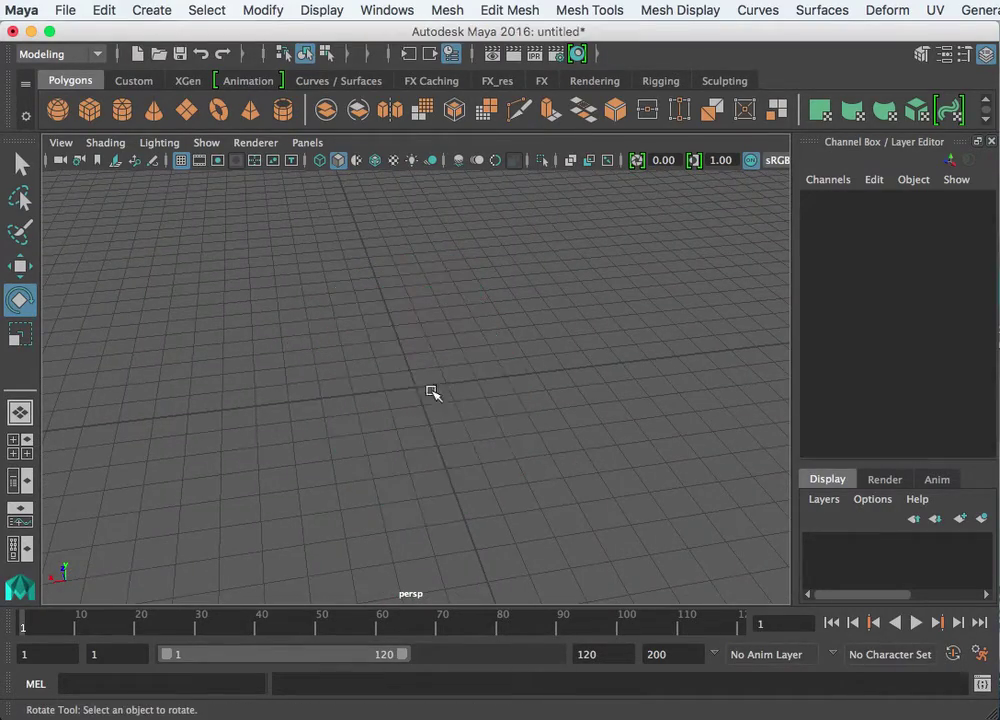
left_click(122, 109)
key("f")
key("w")
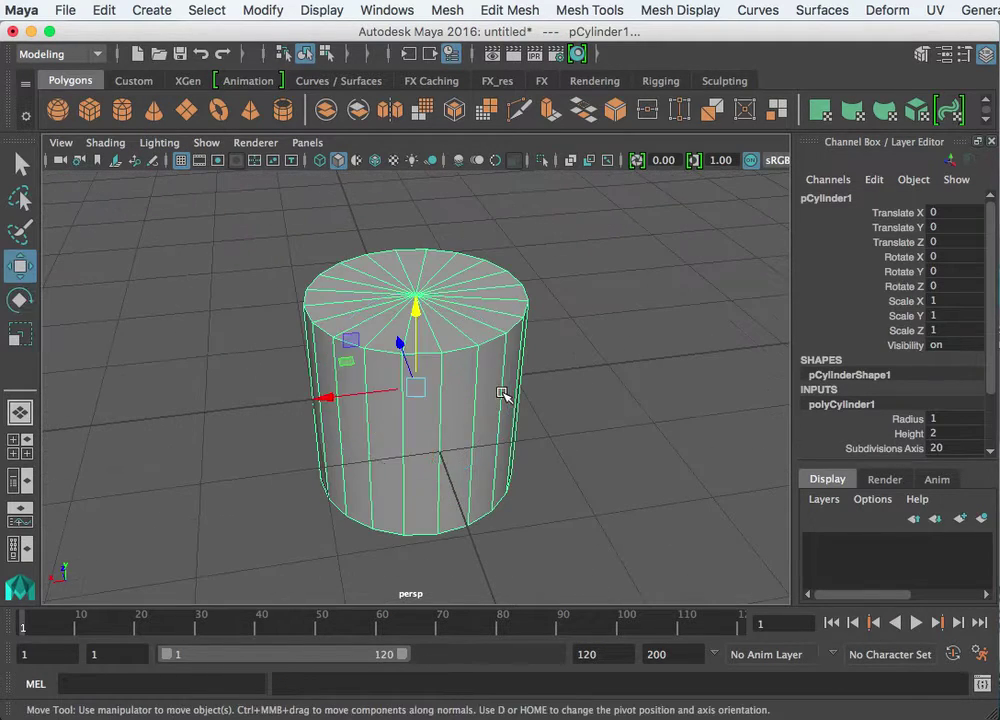
- Shift the cylinder's pivot along the Y axis to just above its base in the perspective view
left_click_drag(483, 416, 420, 384, "alt")
key("d")
key("d")
left_click_drag(418, 304, 426, 363)
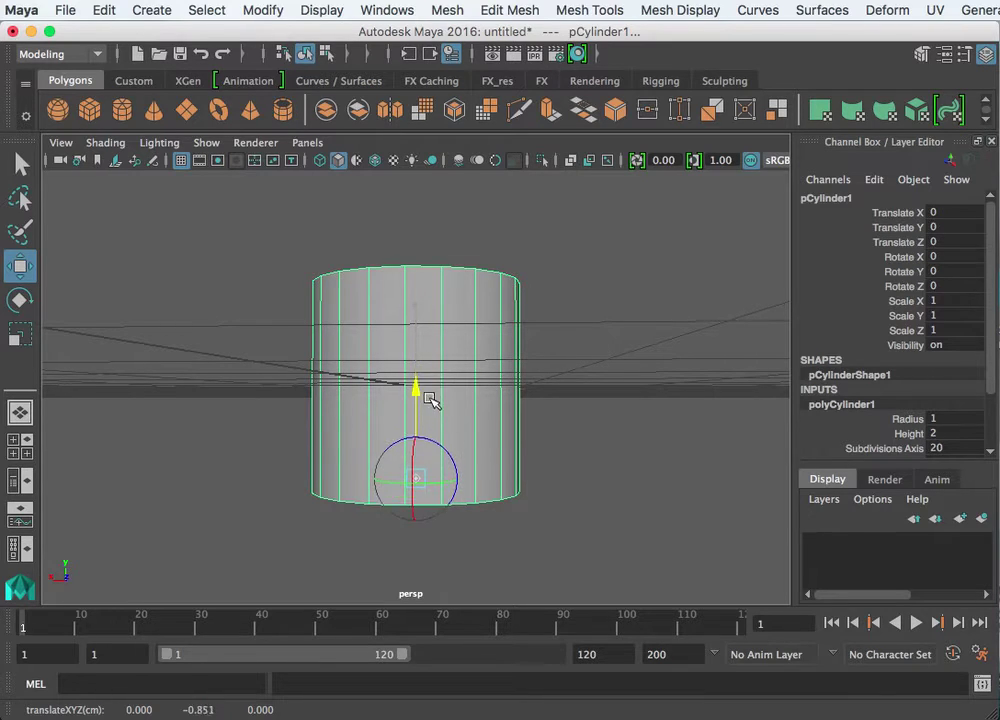
left_click_drag(426, 396, 415, 293)
left_click_drag(393, 381, 290, 445, "alt")
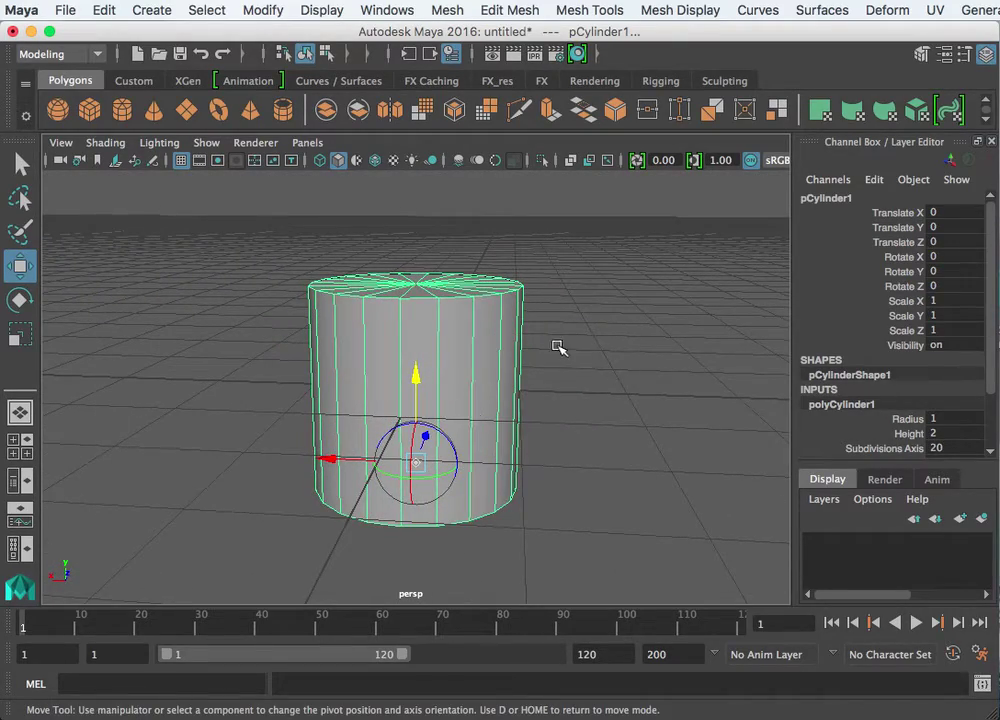
- In the front view, move the cylinder's pivot along Y and align it exactly with the base at Y -1
key("space")
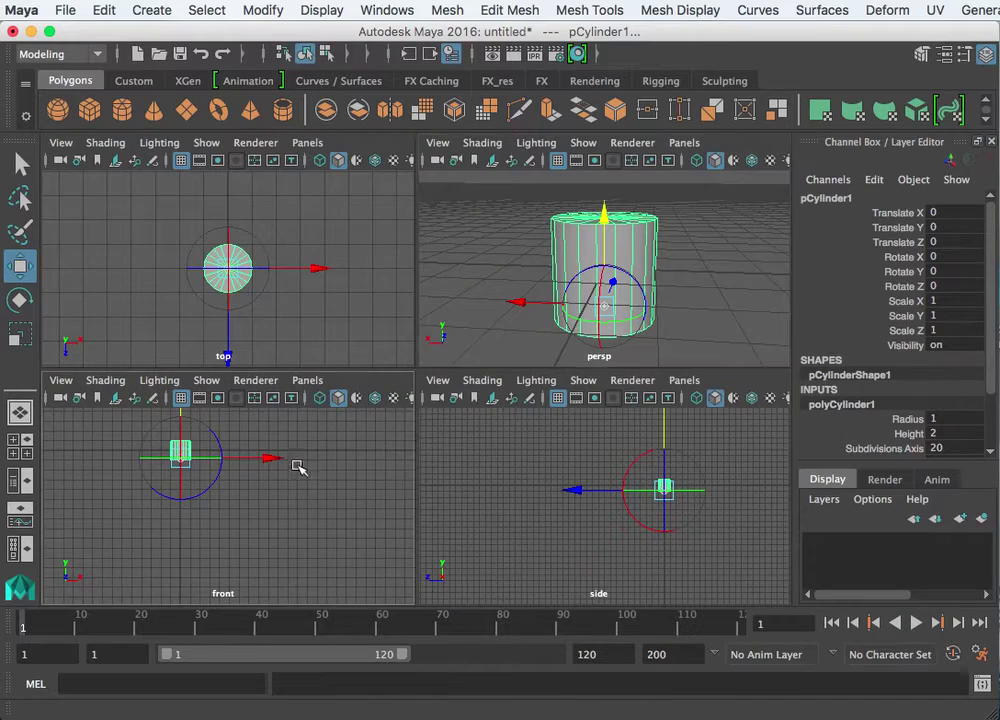
key("space")
scroll(442, 324, "up", 2)
middle_click_drag(442, 324, 506, 494, "alt")
scroll(590, 512, "up", 3)
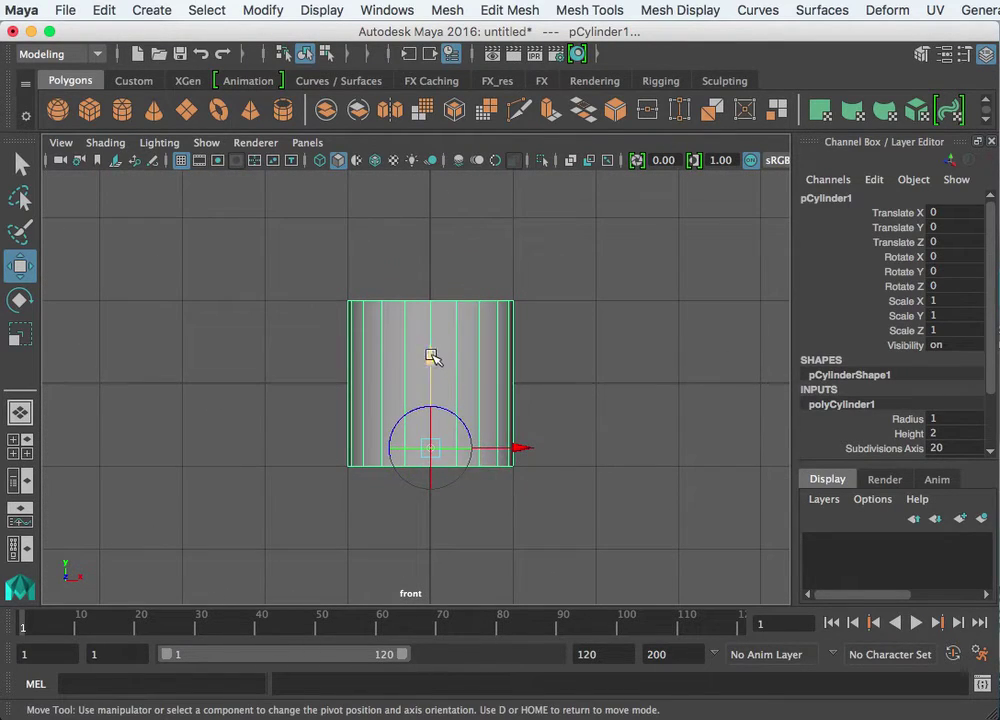
left_click_drag(431, 357, 434, 320)
key("d")
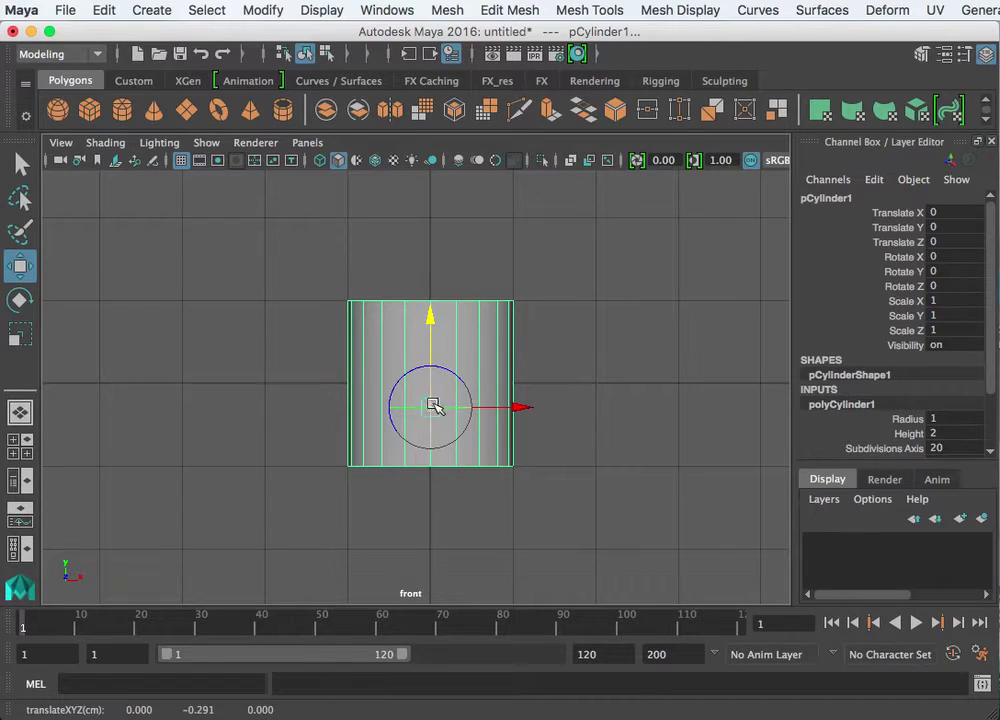
left_click(436, 320)
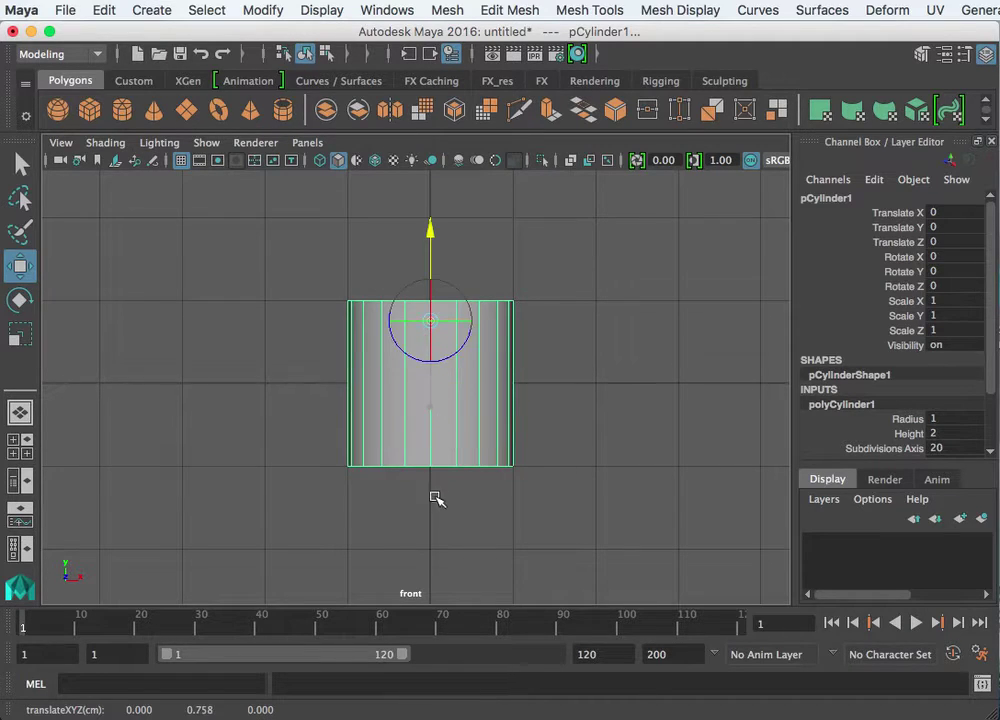
key("d")
left_click_drag(432, 230, 440, 384)
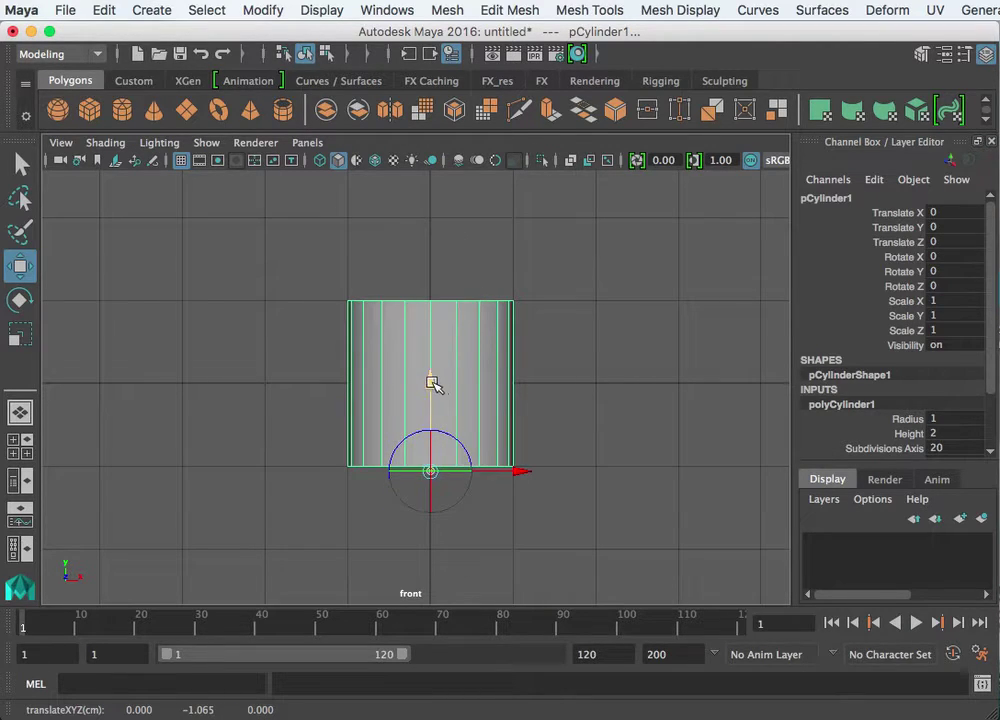
left_click_drag(433, 384, 446, 462)
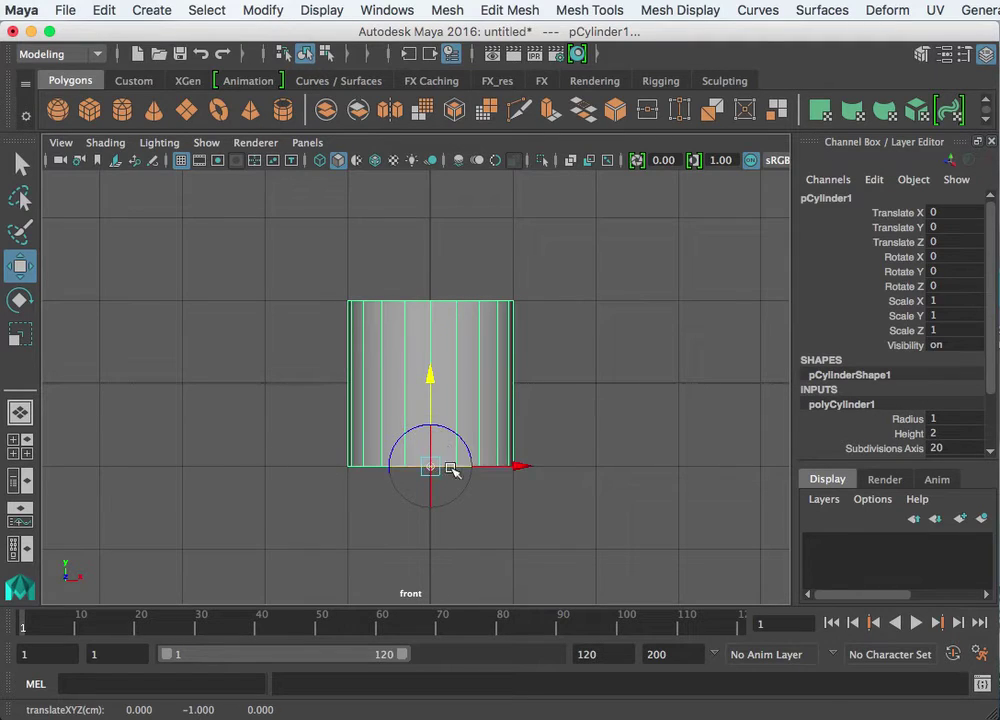
scroll(541, 416, "up", 3)
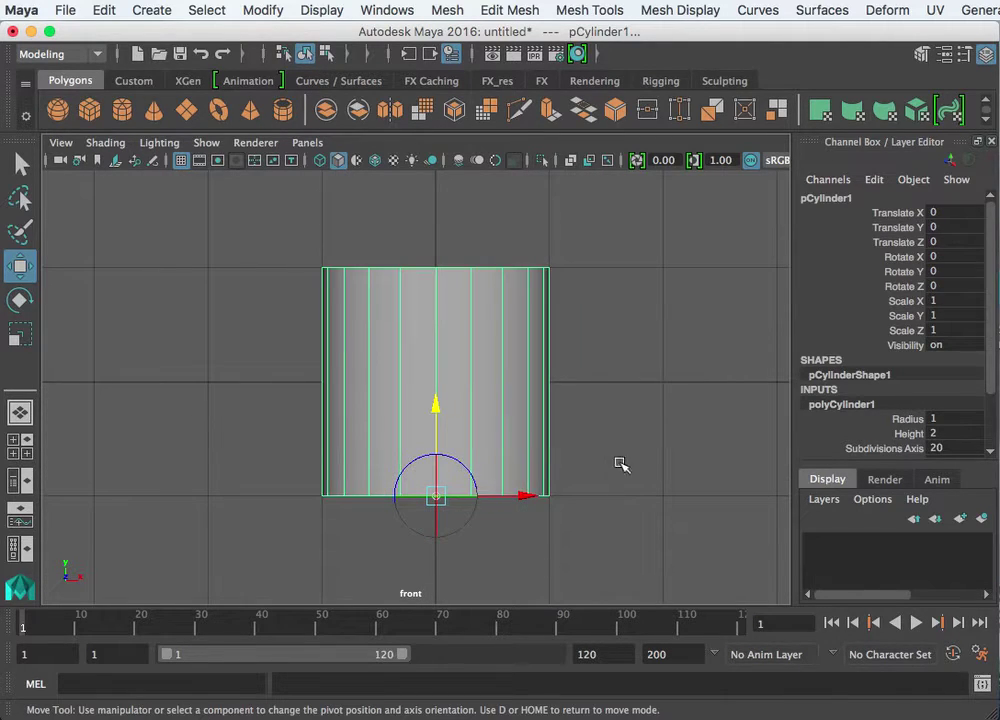
- Scale the cylinder uniformly to about 0.957 from its base pivot
key("r")
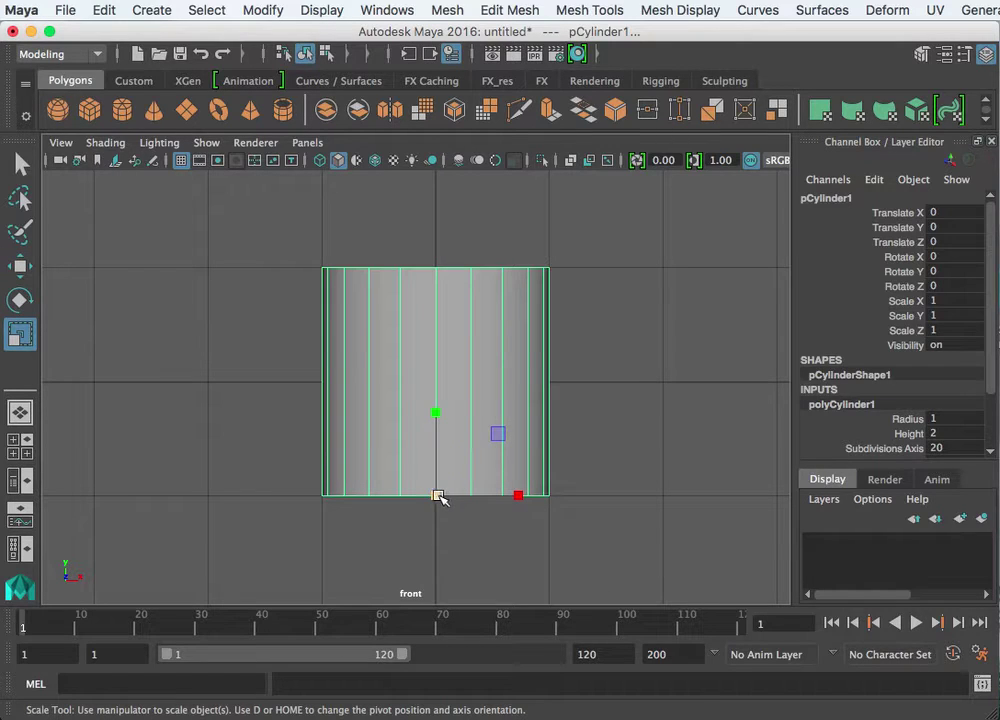
left_click_drag(437, 502, 470, 415)
- Try rotating the cylinder about its base pivot in the front view and undo the rotation
key("e")
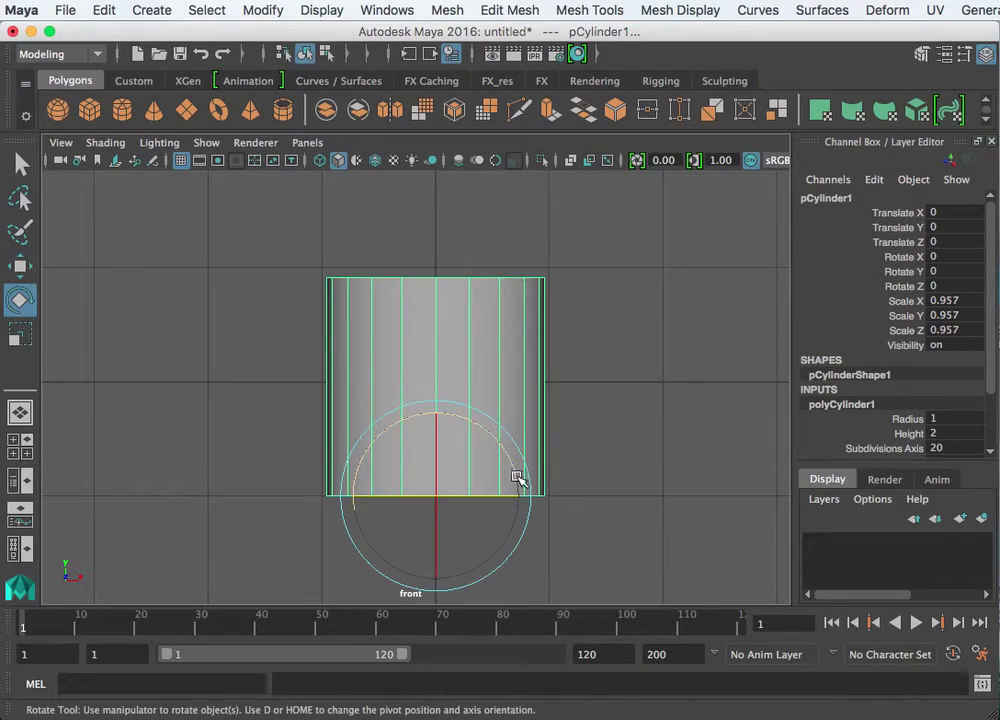
left_click_drag(520, 475, 484, 487)
key("ctrl+z")
- Raise the cylinder to Translate Y 1 so its base sits exactly on the grid's horizontal axis
scroll(520, 447, "down", 5)
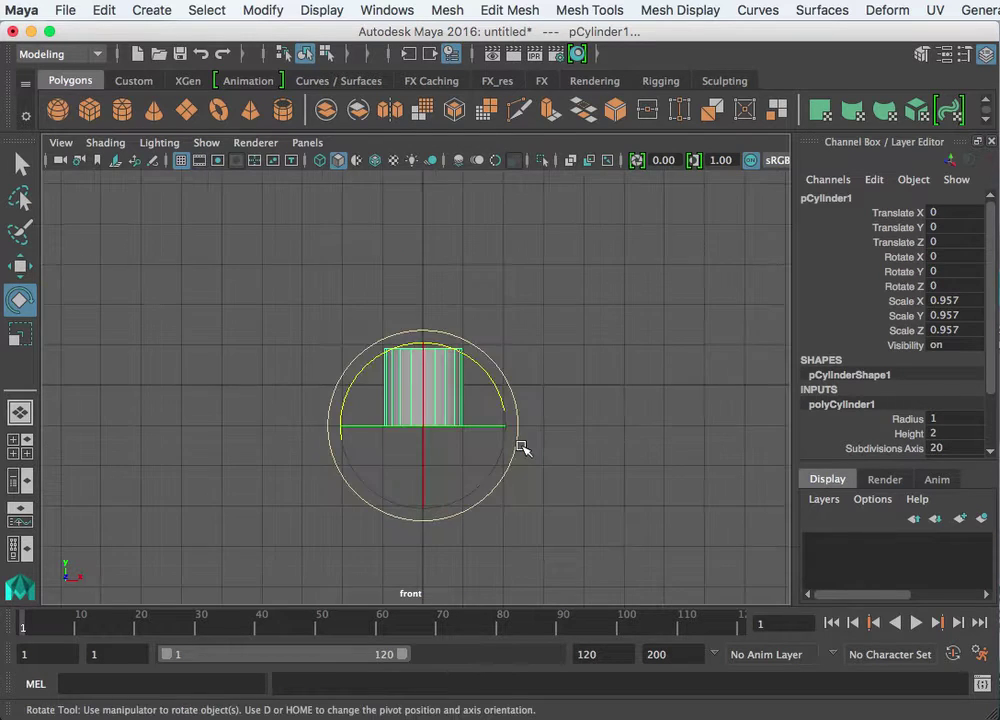
scroll(520, 447, "up", 4)
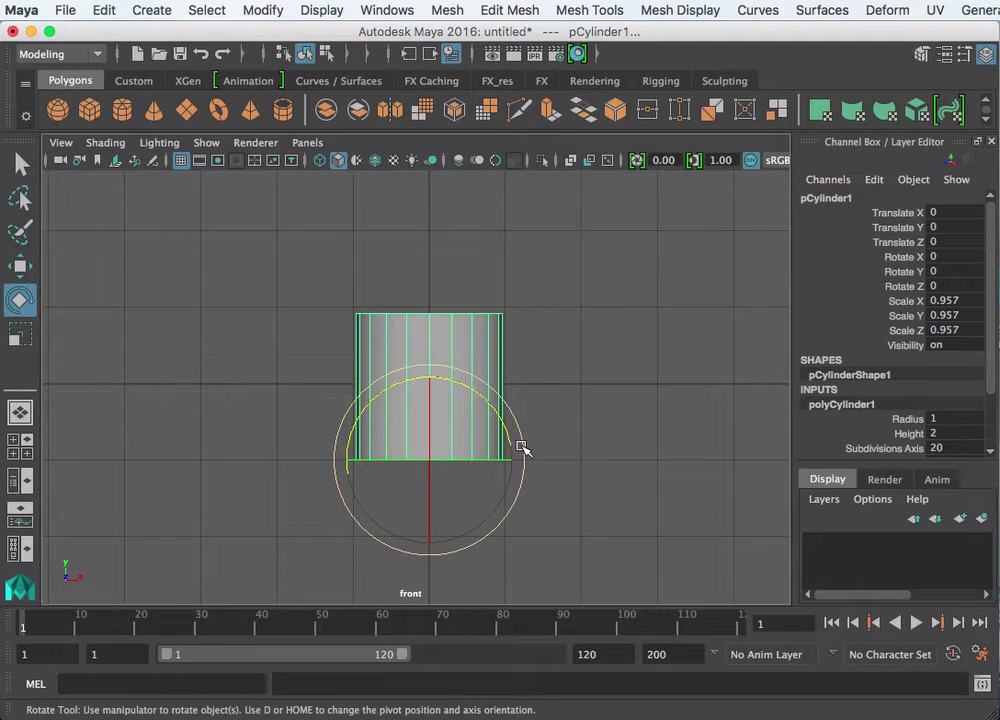
key("w")
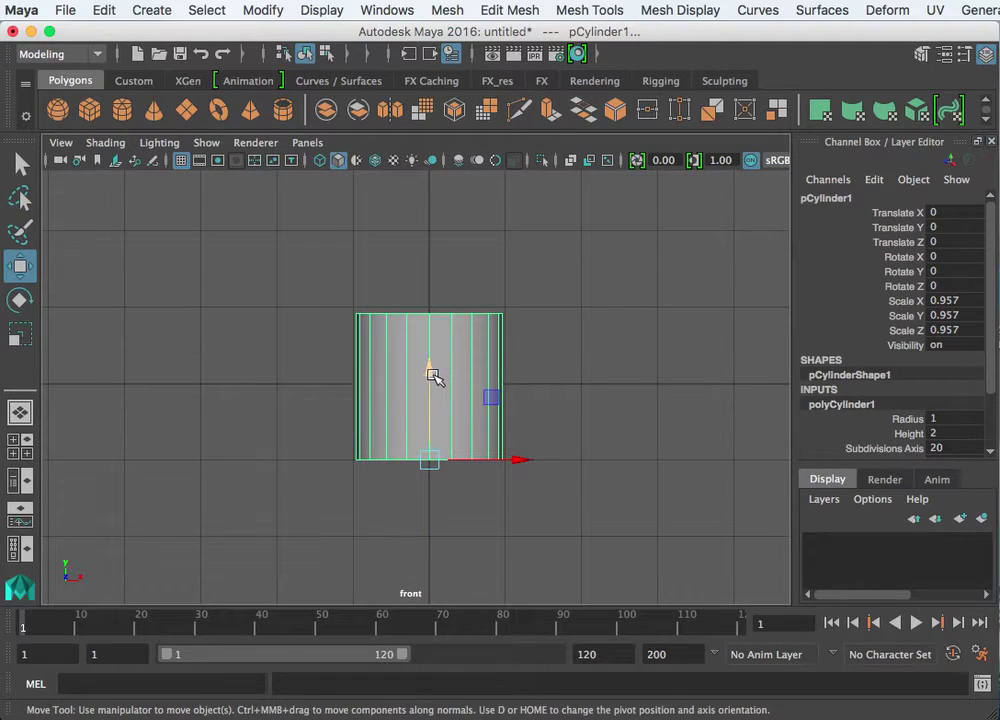
mouse_move(430, 376)
left_mouse_down()
mouse_move(426, 330)
mouse_move(426, 406)
mouse_move(441, 386)
left_mouse_up()
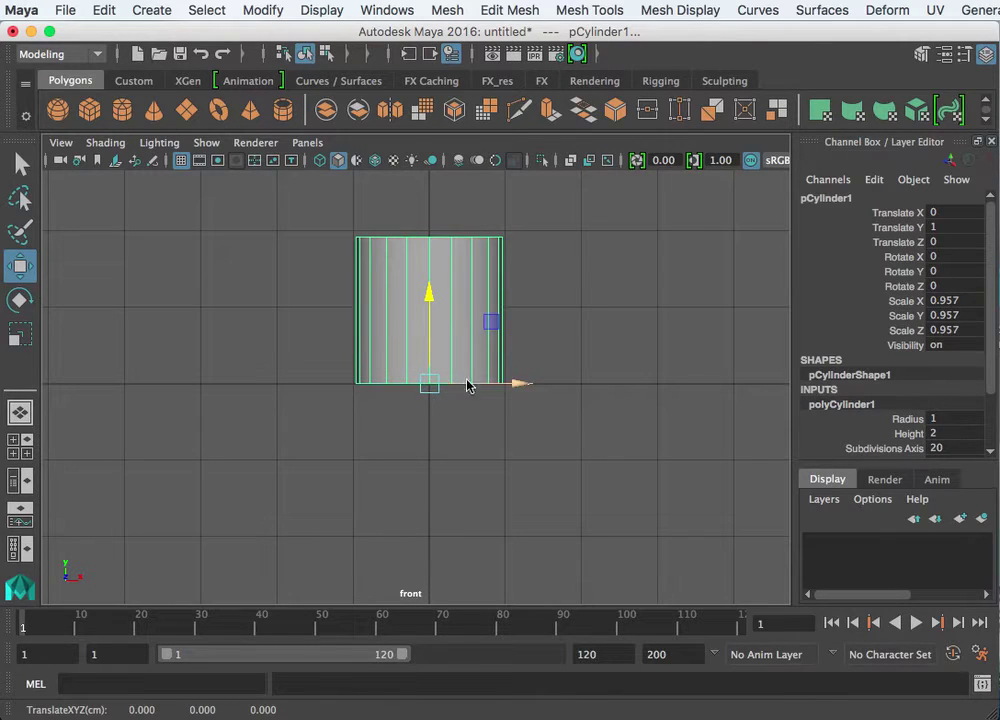
- In the perspective view, scale the cylinder uniformly from its base pivot to about 1.188
key("space")
key("space")
right_click_drag(489, 379, 431, 424, "alt")
left_click_drag(431, 424, 358, 408, "alt")
key("r")
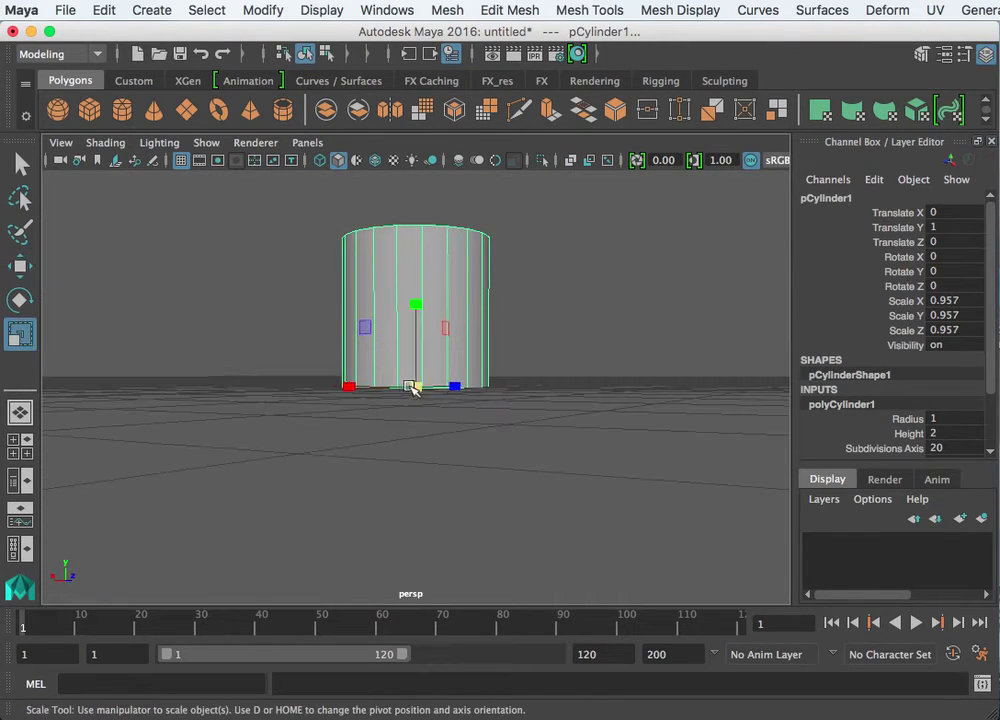
left_click_drag(411, 386, 475, 478)
left_click_drag(415, 387, 339, 290)
scroll(435, 431, "down", 3)
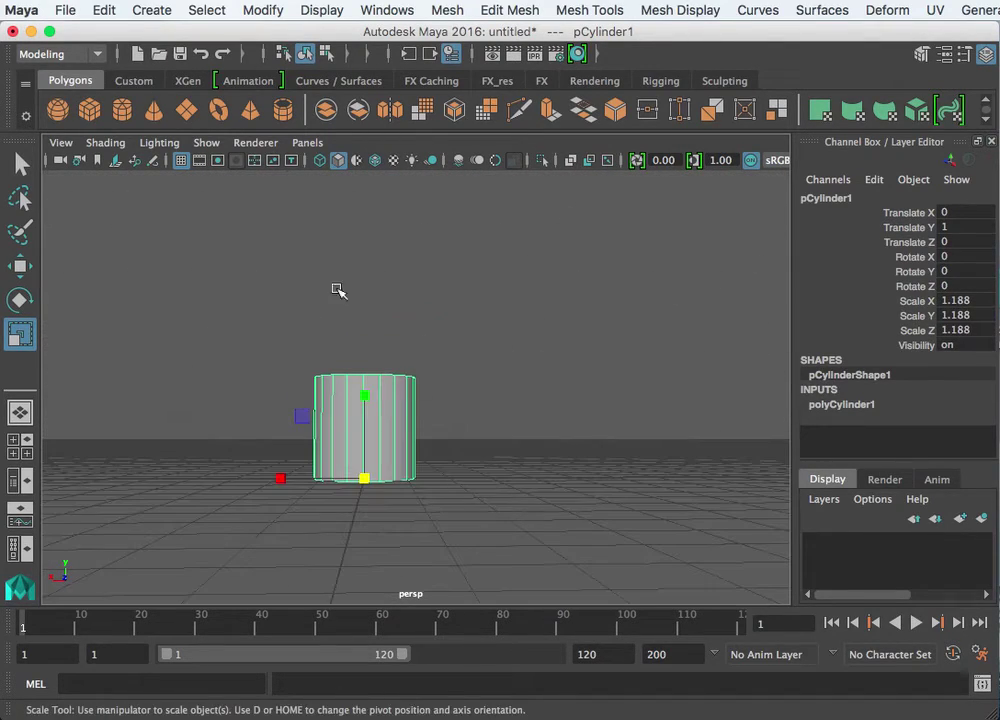
- Create a polygon cube and move it along X beside the cylinder to about Translate X -3.153
left_click(89, 109)
left_click_drag(580, 430, 453, 454, "alt")
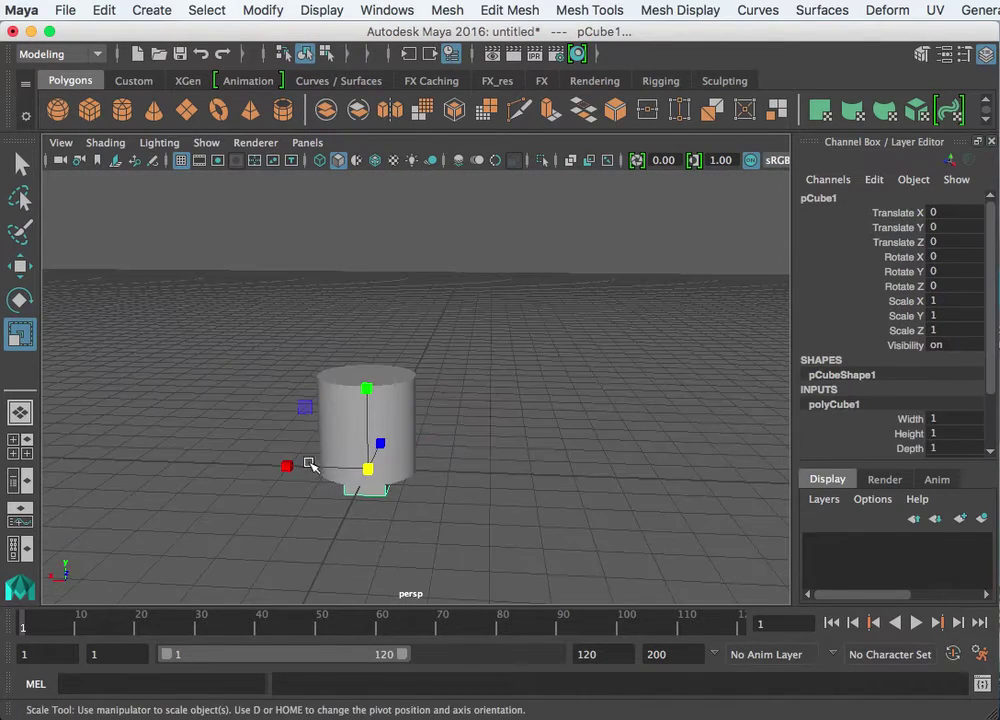
left_click(640, 569)
left_click(391, 495)
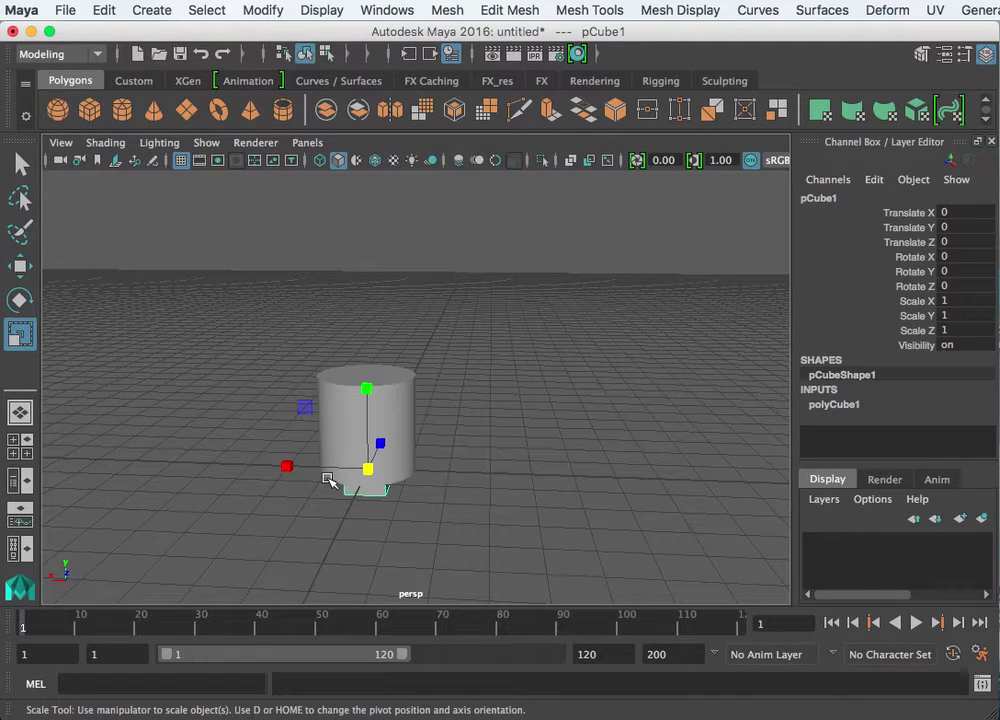
key("w")
left_click_drag(330, 476, 420, 493)
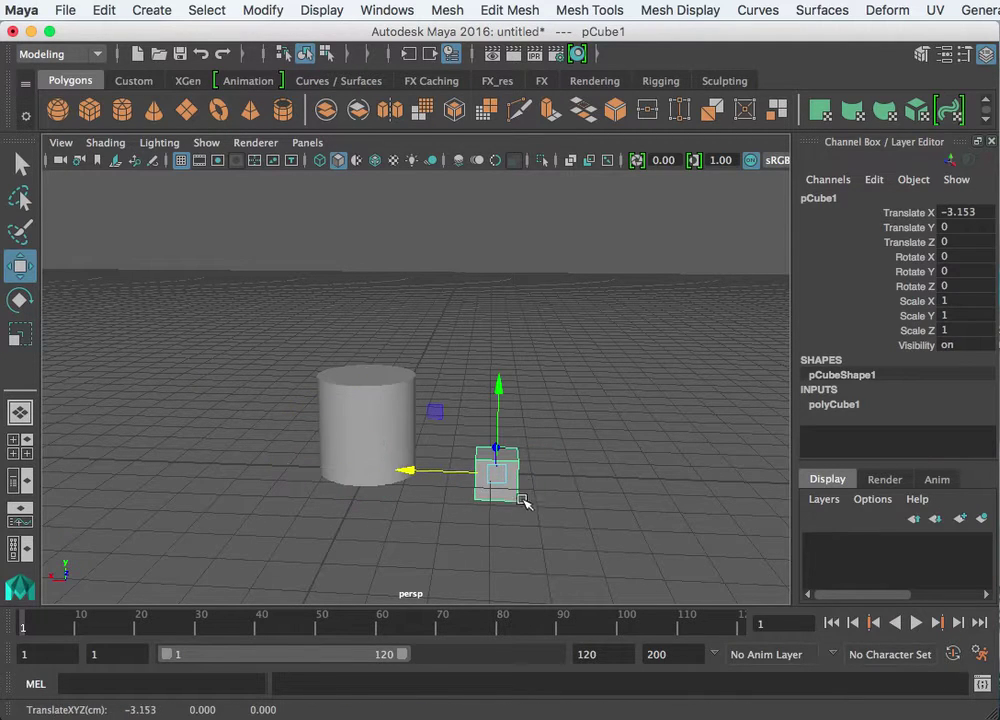
- Scale the cube into a thin horizontal bar of about 2.847 in X, 0.386 in Y and 0.334 in Z
key("r")
left_click_drag(500, 398, 558, 511)
left_click(494, 512)
left_click(495, 476)
left_click_drag(431, 406, 472, 440)
left_click_drag(410, 463, 245, 506)
- Move the bar up and toward the cylinder's upper side, to about Translate X -2.473 and Y 1.848
key("w")
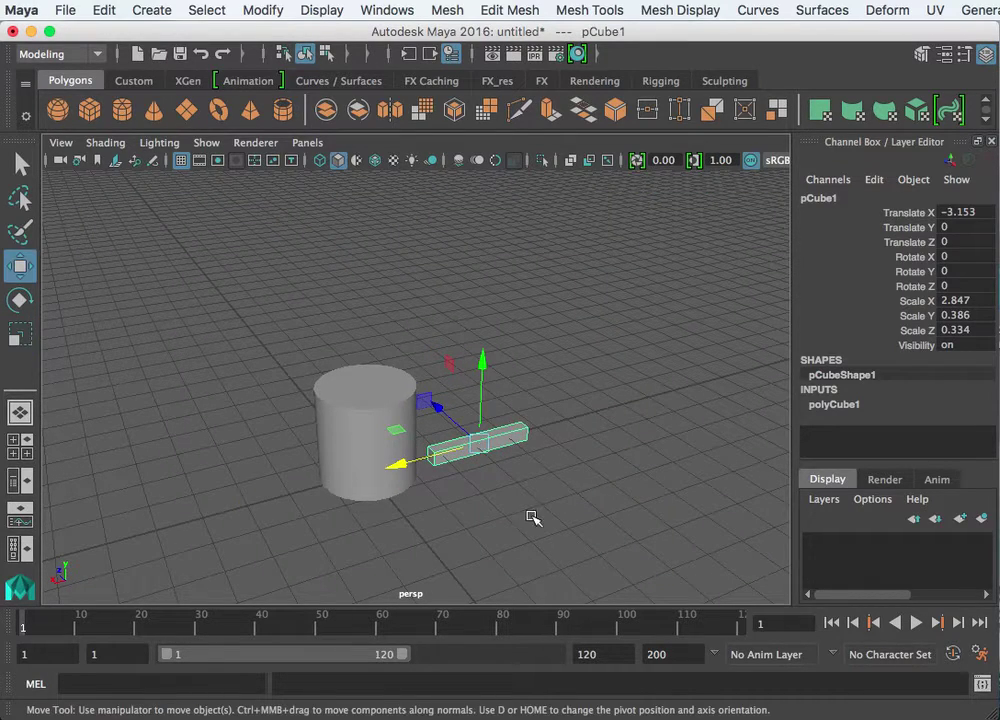
left_click_drag(531, 517, 500, 306, "alt")
left_click_drag(411, 400, 399, 402)
left_click_drag(518, 450, 530, 487, "alt")
- Shorten the bar to about Scale X 1.797 and move it away from the cylinder to about Translate X -3.155
key("t")
key("r")
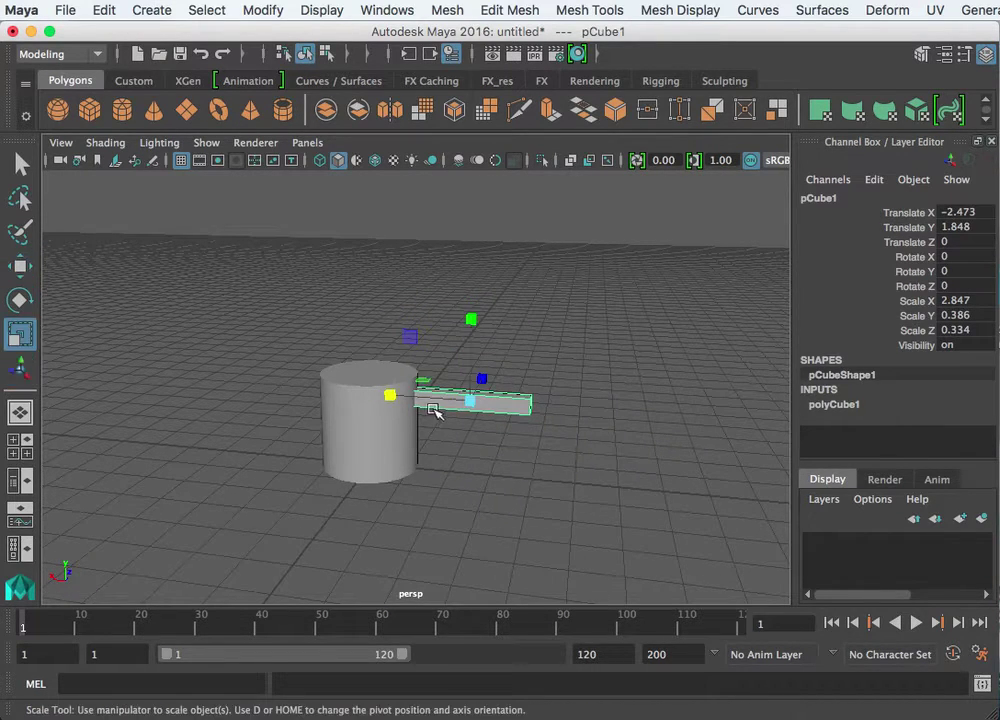
left_click_drag(394, 397, 422, 400)
key("e")
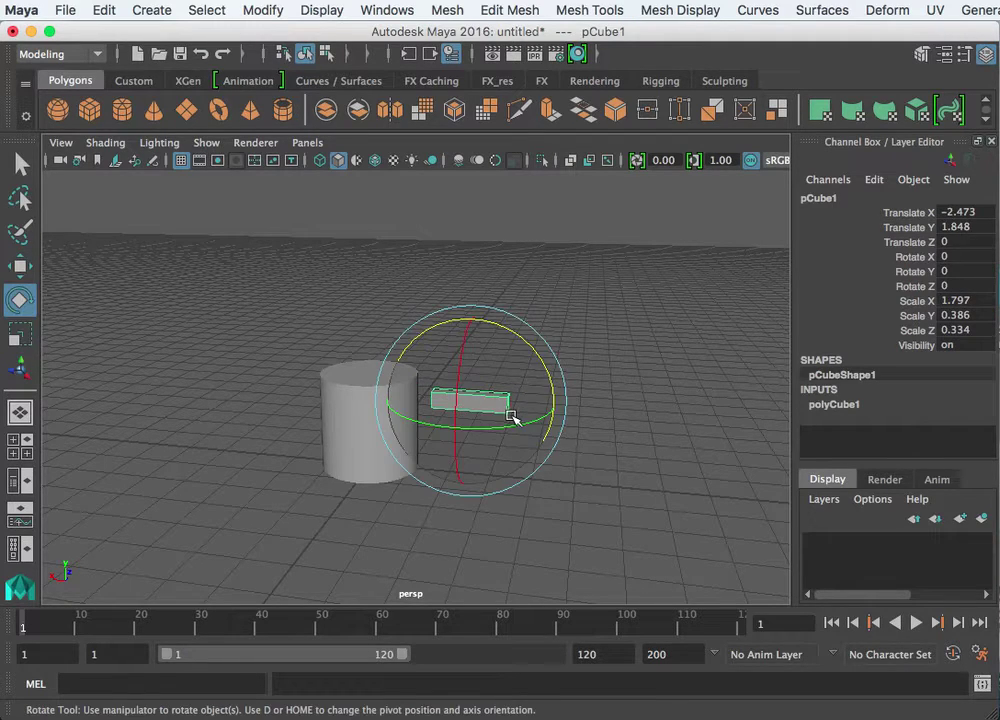
key("w")
left_click_drag(388, 396, 415, 405)
- Shift the bar's pivot to its end facing the cylinder and move the bar against the cylinder's side, about Translate X -2.067
key("r")
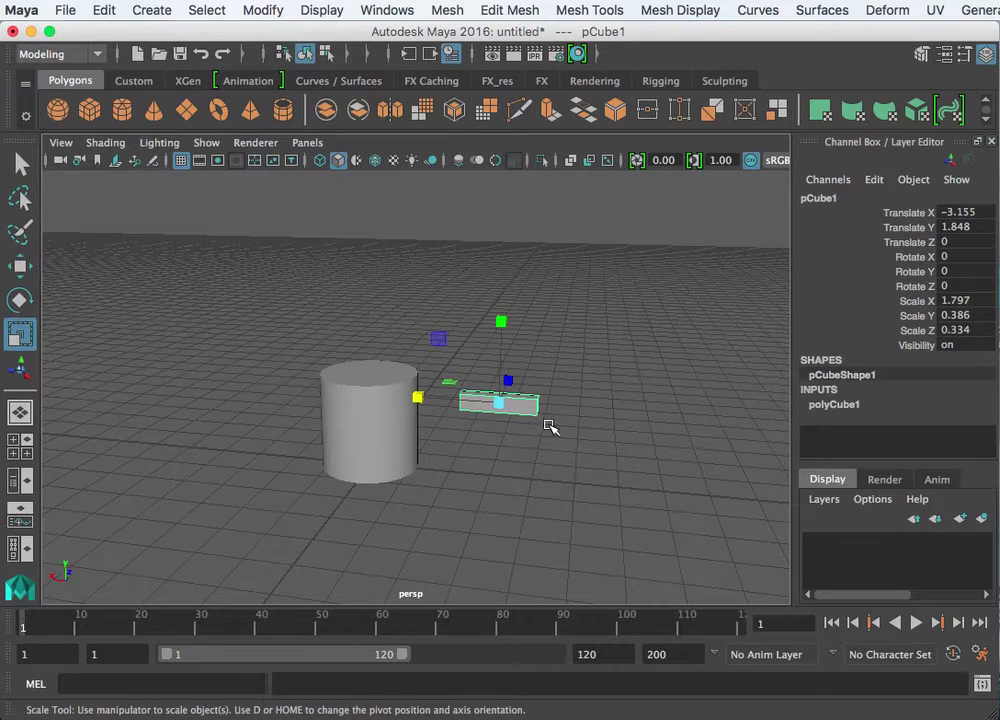
key("d")
scroll(520, 414, "up", 3)
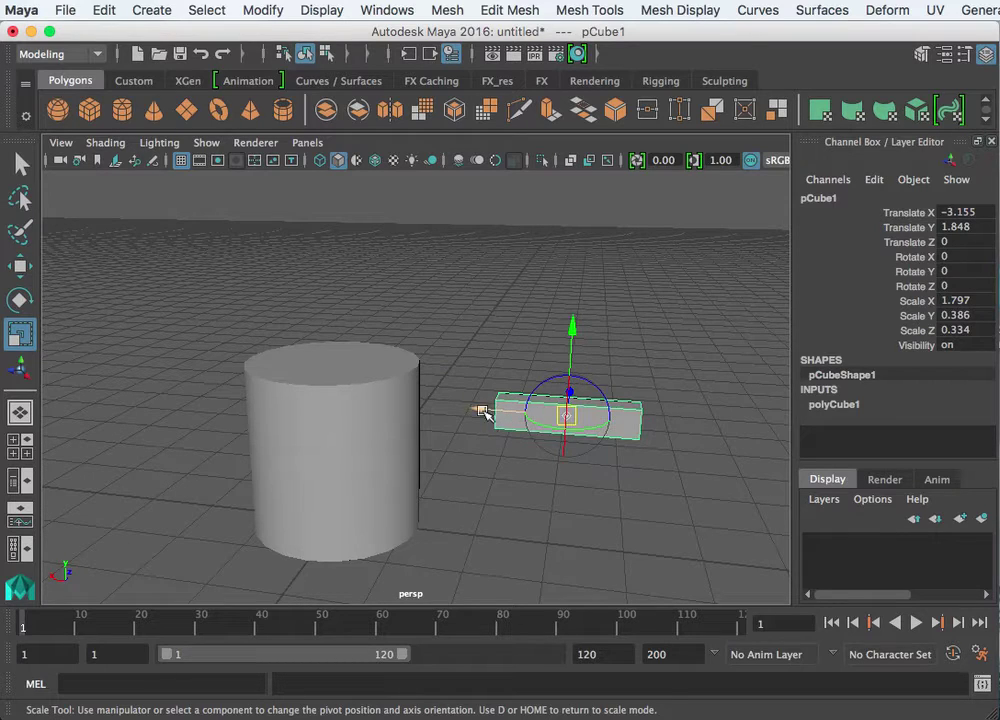
left_click_drag(478, 410, 416, 414)
mouse_move(492, 466)
left_mouse_down("alt")
mouse_move(505, 450)
mouse_move(494, 449)
left_mouse_up("alt")
key("w")
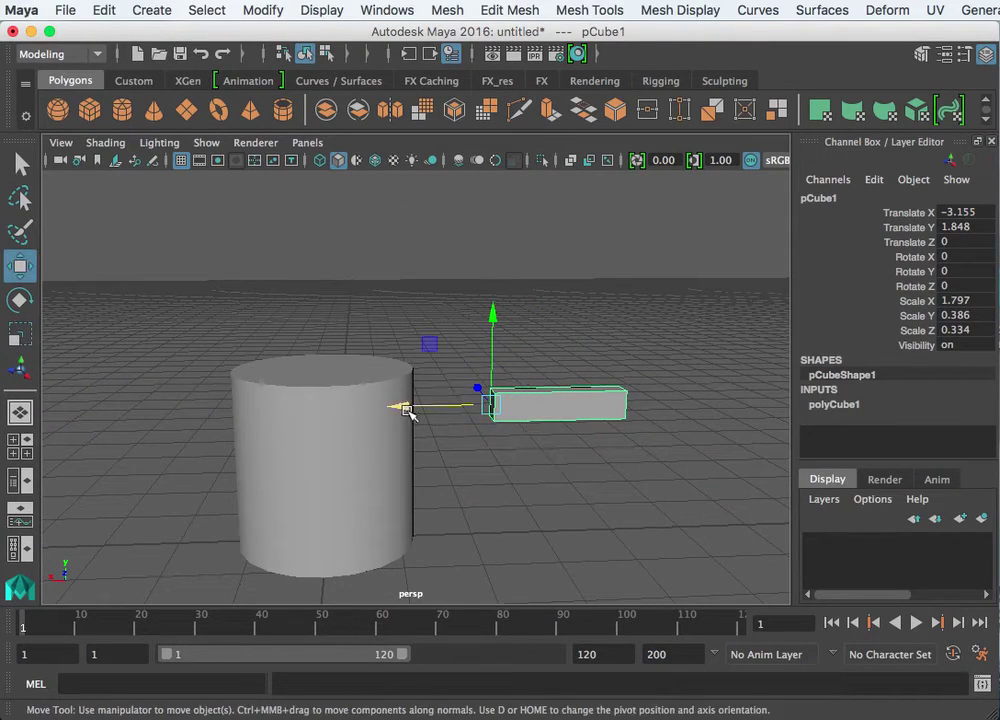
left_click_drag(407, 410, 325, 410)
- Scale the bar along X from its pivot end, changing its length while it stays attached to the cylinder
key("r")
key("w")
key("r")
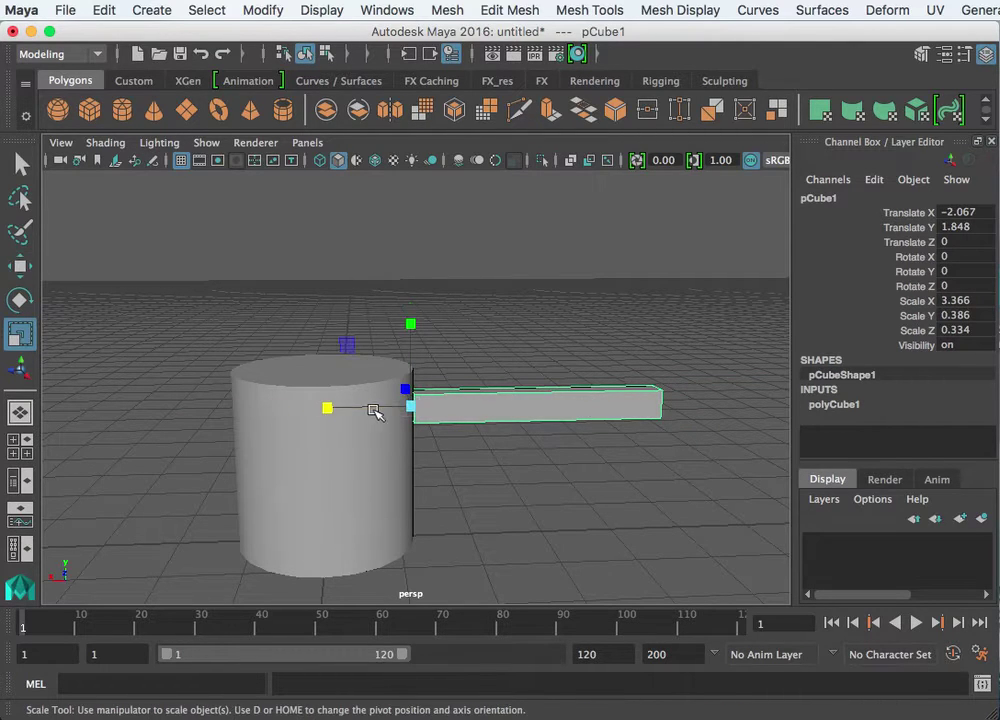
mouse_move(330, 410)
left_mouse_down()
mouse_move(223, 408)
mouse_move(350, 417)
mouse_move(319, 417)
mouse_move(332, 412)
left_mouse_up()
left_click_drag(455, 428, 402, 419, "alt")
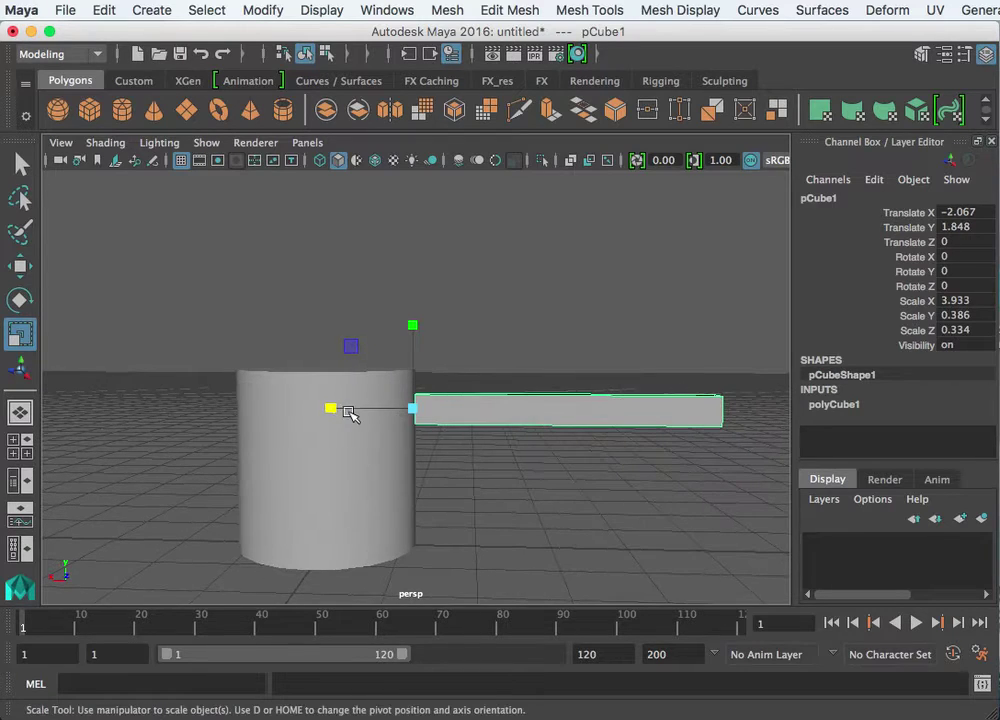
left_click_drag(336, 410, 370, 408)
- Delete the bar and the cylinder to empty the scene
left_click(578, 446)
left_click(492, 410)
key("Delete")
left_click(379, 435)
key("Delete")
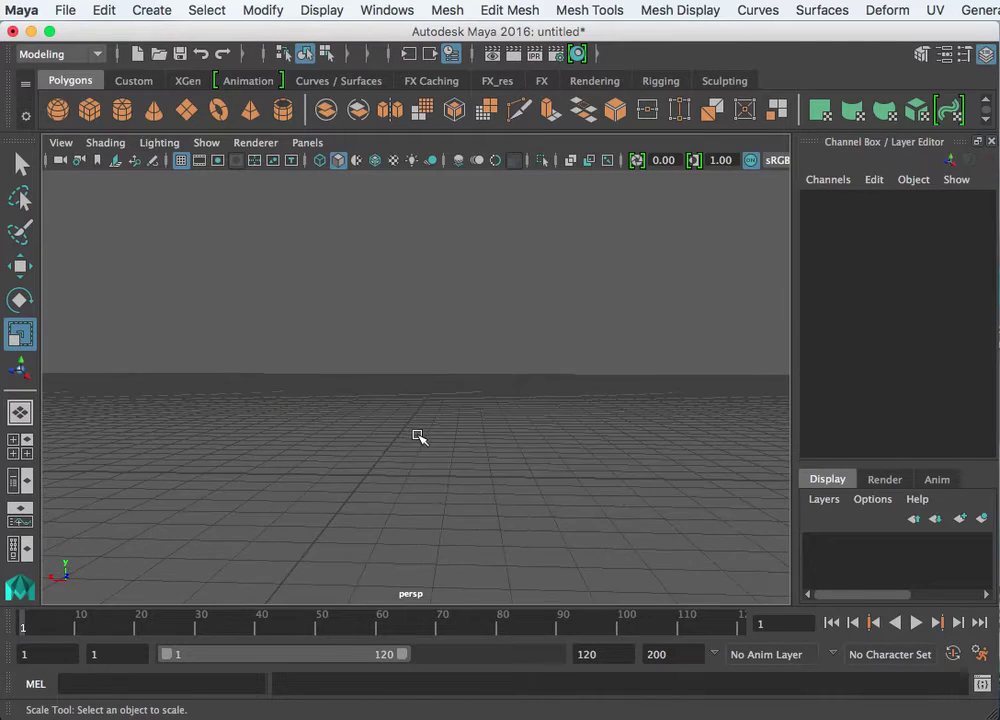
left_click(104, 10)
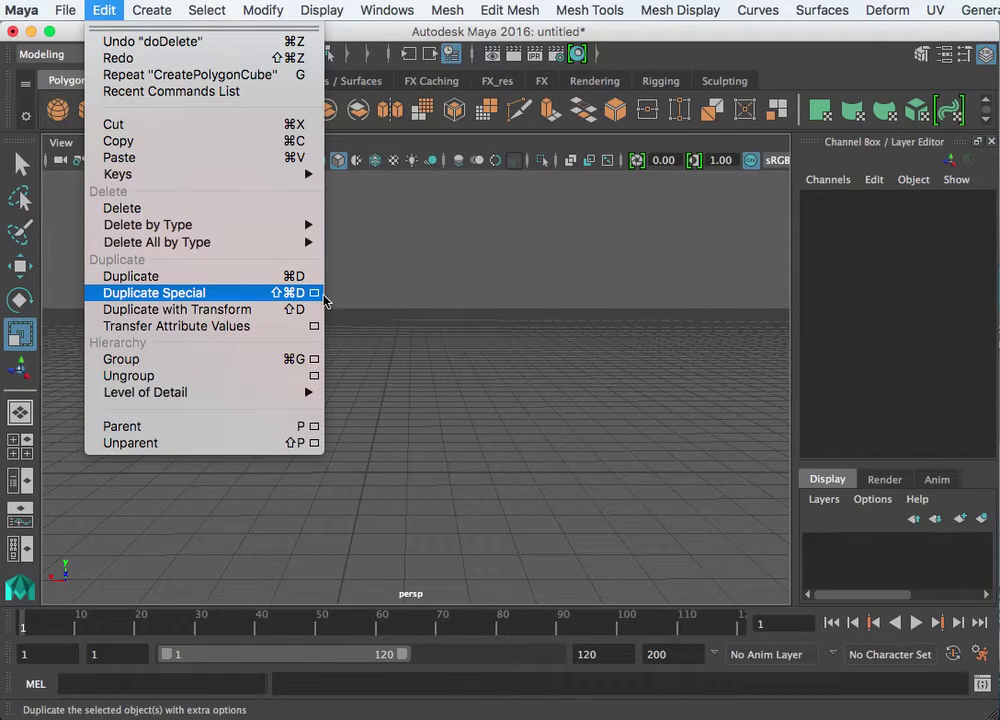
left_click(416, 303)
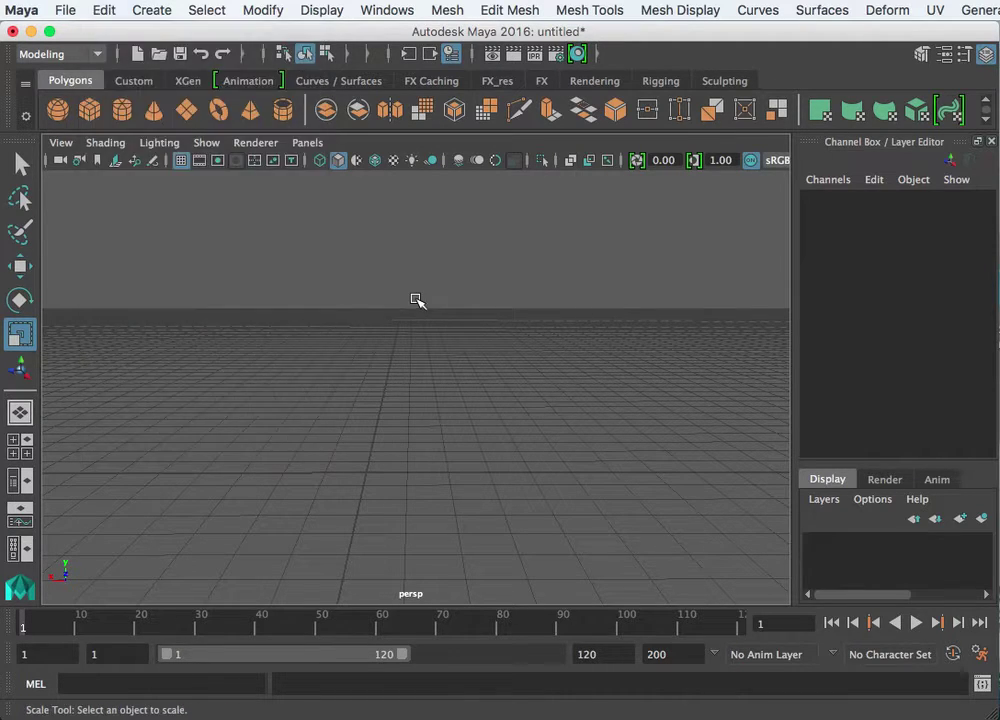
- Create a polygon cube of width 4, height 0.45 and depth 2, and place it by its bottom-edge pivot at Translate Y 0.225, Z 1
left_click(98, 117)
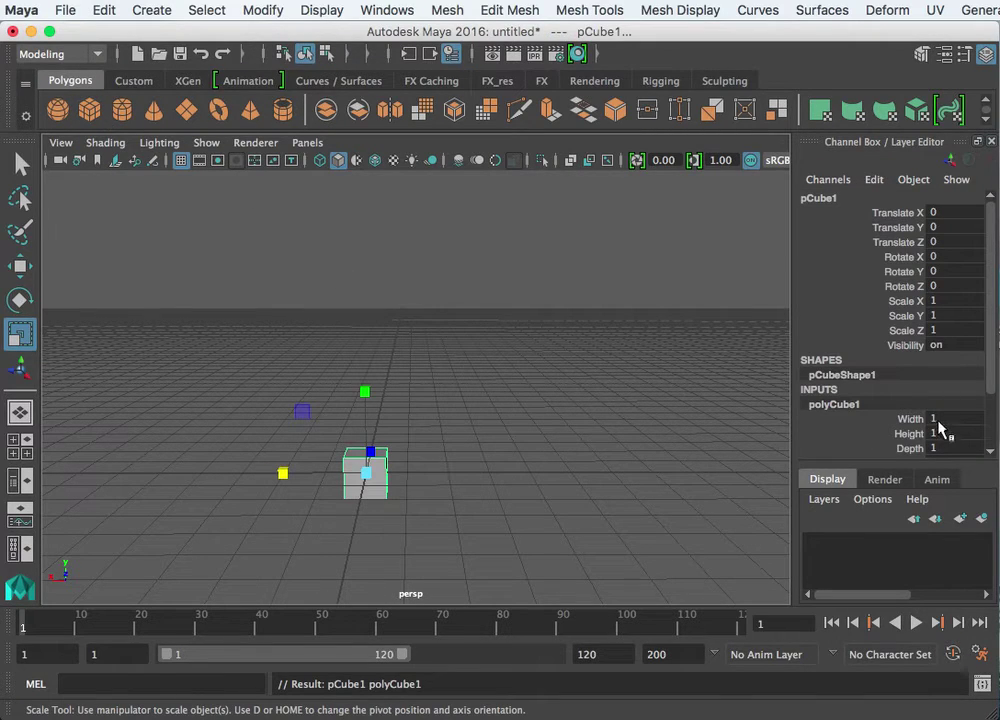
double_click(939, 419)
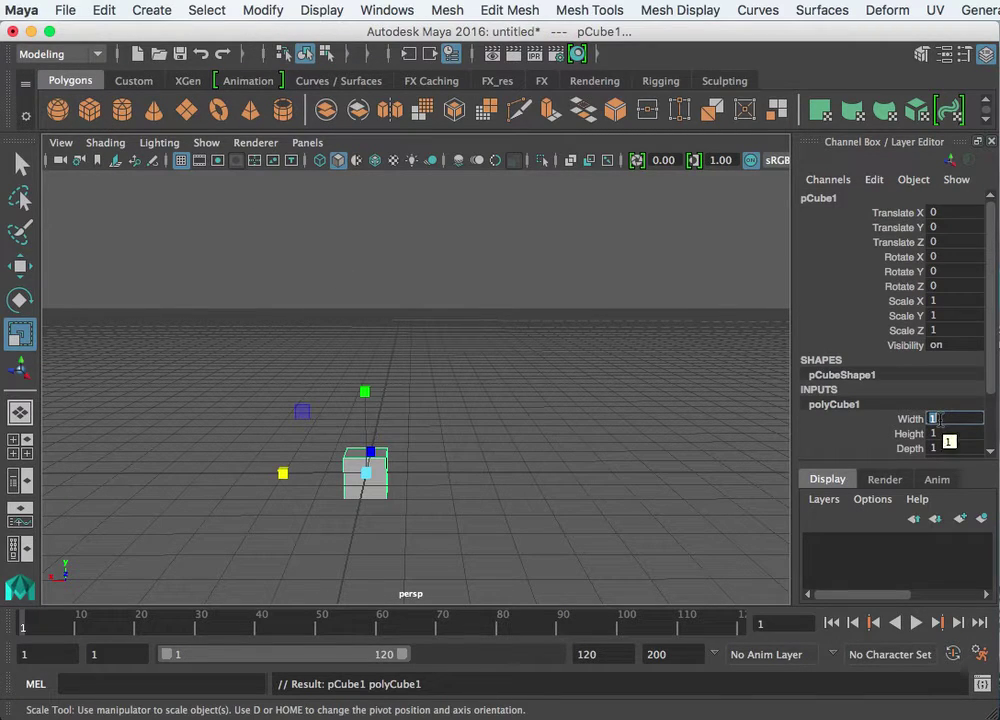
key("Tab")
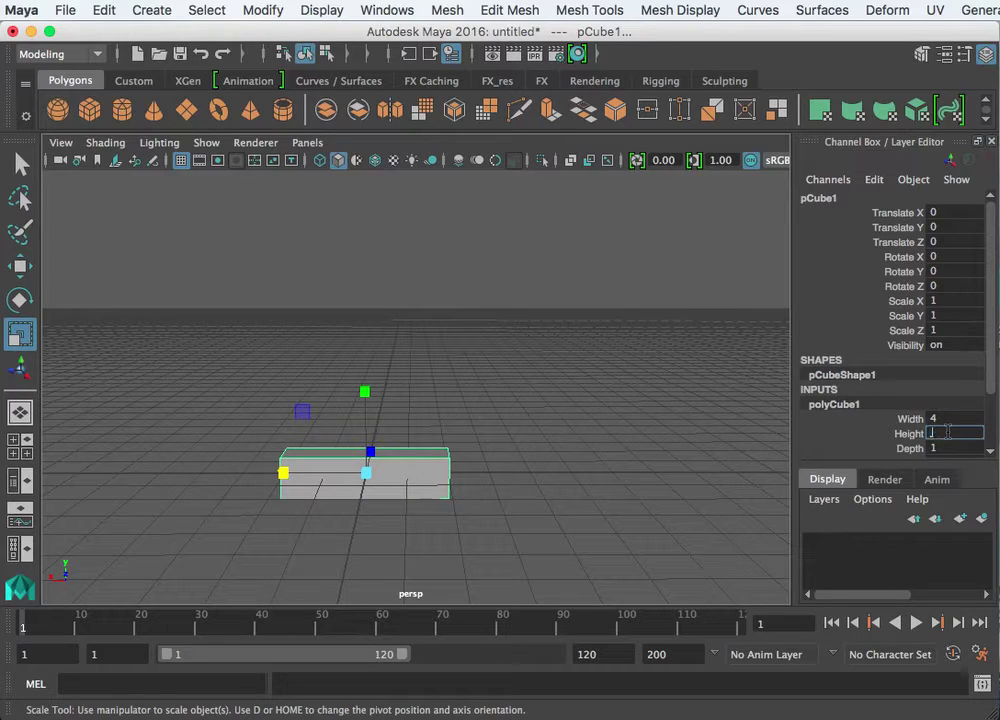
type(".45")
key("Tab")
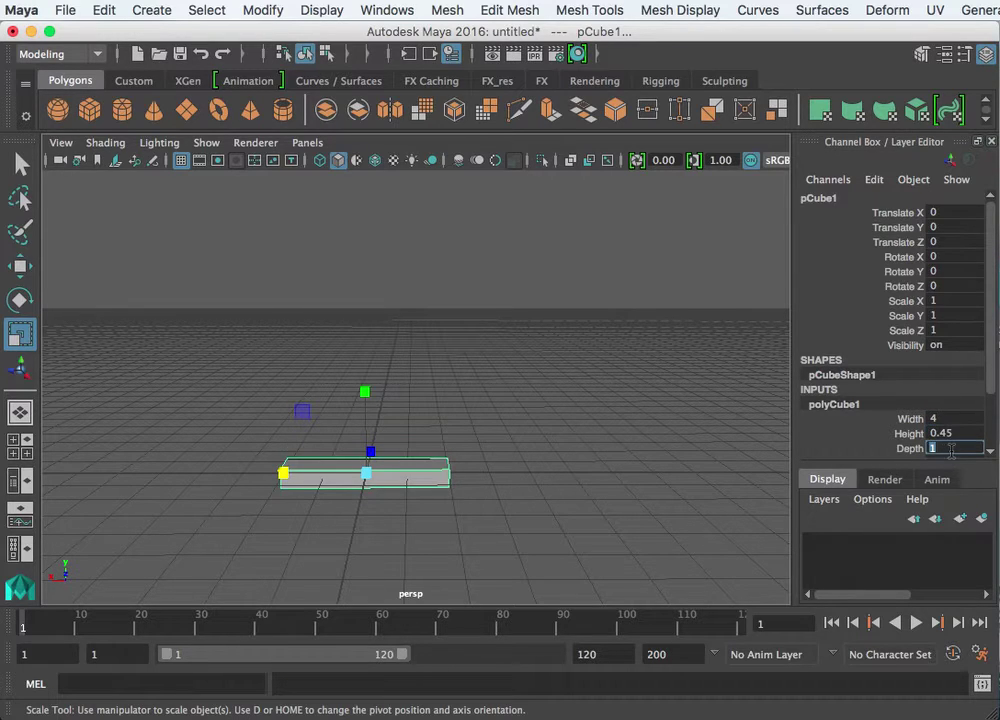
type("2")
key("Return")
left_click_drag(606, 399, 362, 406, "alt")
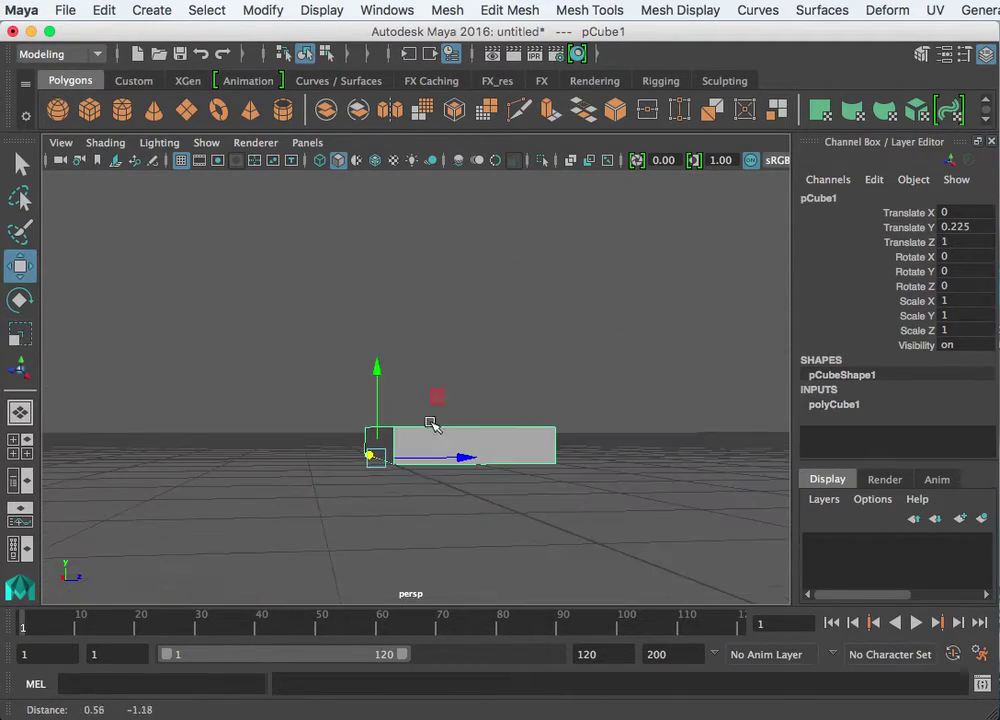
left_click_drag(431, 424, 462, 514, "alt")
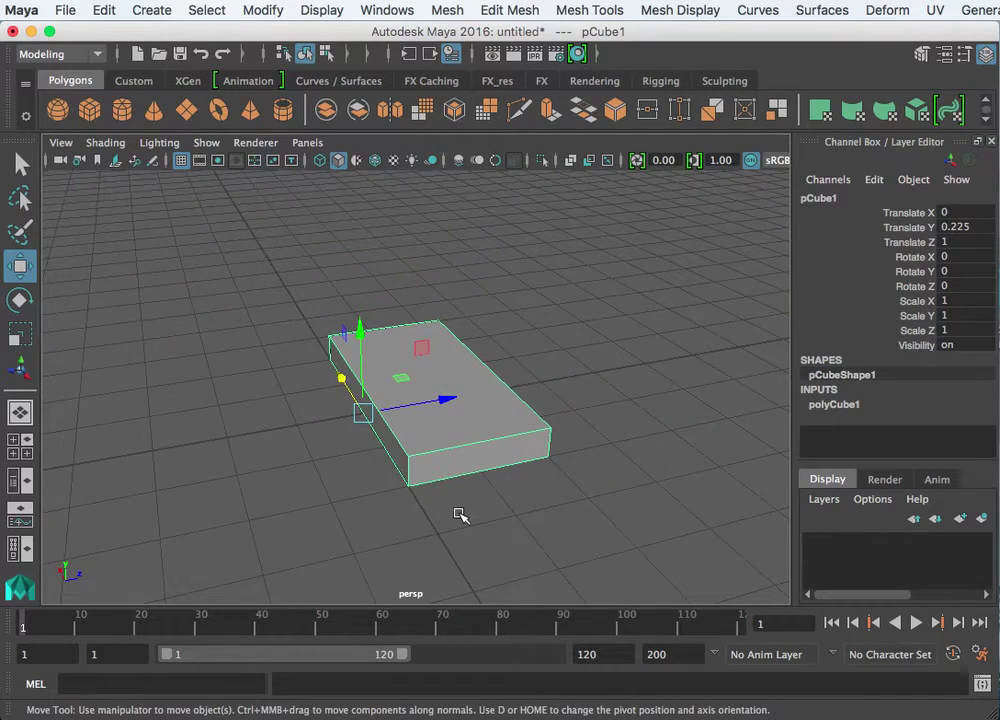
- Duplicate the slab and move the copy up and forward as a second stair, about Translate Y 0.677, Z 2.046
key("super+d")
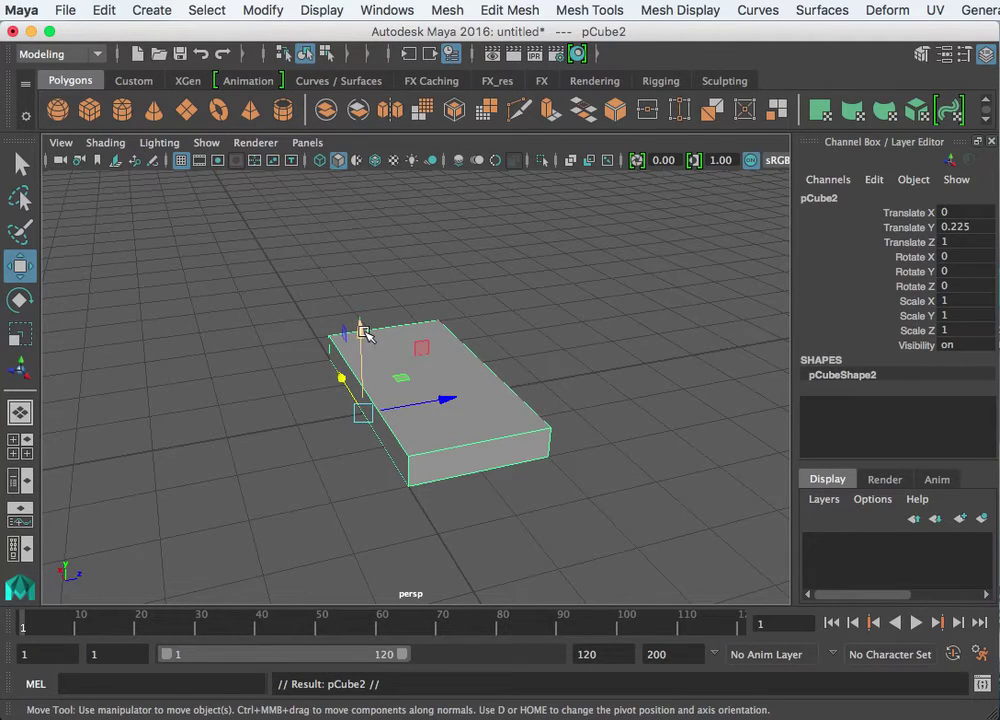
left_click_drag(365, 333, 370, 298)
left_click_drag(438, 374, 521, 368)
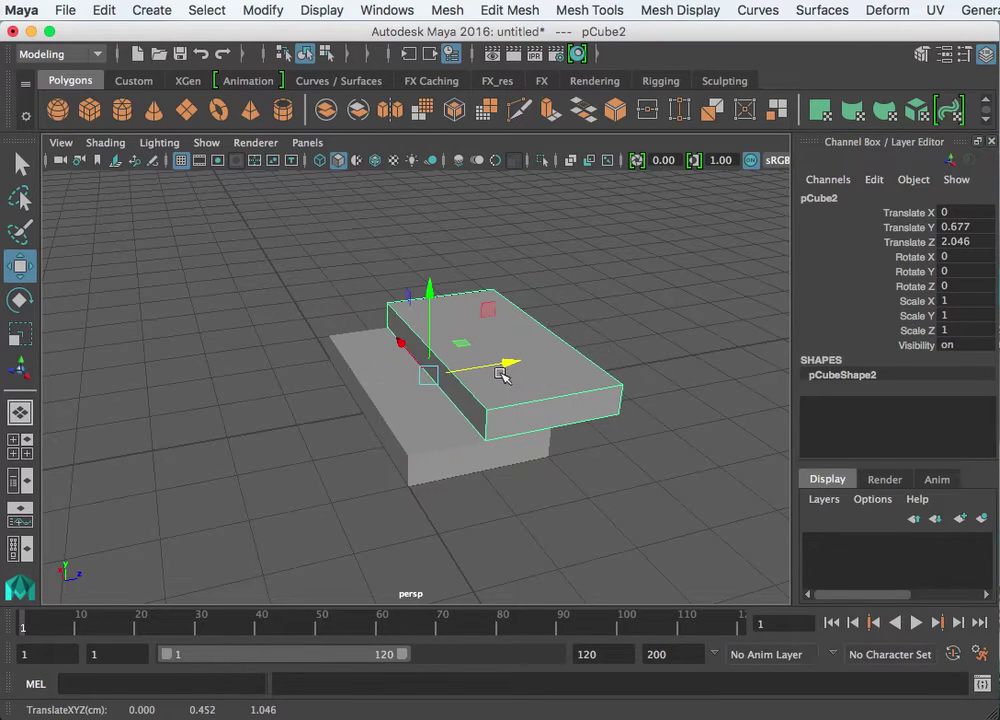
- Duplicate the second stair and move the copy to about Translate Y 1.1, Z 2.94 as the third stair
key("super+d")
left_click_drag(434, 287, 455, 272)
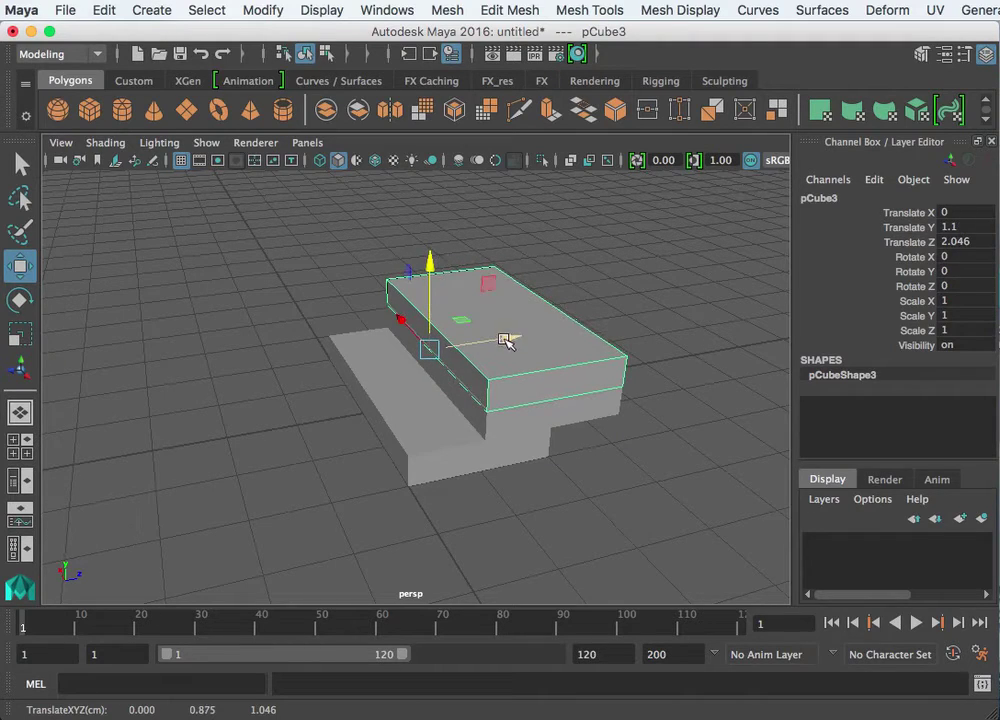
left_click_drag(505, 341, 560, 350)
left_click_drag(591, 475, 647, 479, "alt")
left_click(647, 479)
- Duplicate the three stairs together and move the copies to continue the staircase, with the topmost at about Translate Y 2.433, Z 6.041
left_click_drag(674, 299, 383, 519)
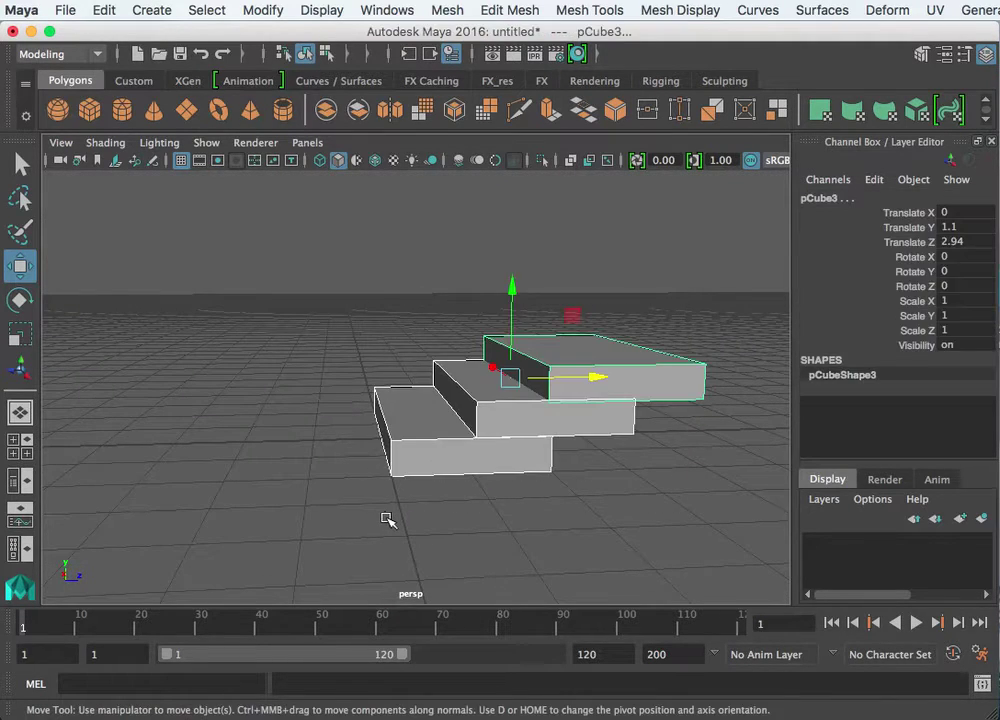
key("super+d")
left_click_drag(518, 326, 532, 197)
left_click_drag(585, 290, 748, 310)
left_click_drag(636, 508, 447, 578, "alt")
left_click_drag(518, 378, 541, 389)
left_click(605, 507)
left_click_drag(605, 507, 530, 400, "alt")
- Delete all the copied stairs, keeping only the original bottom slab
left_click_drag(591, 314, 145, 612)
scroll(370, 519, "up", 5)
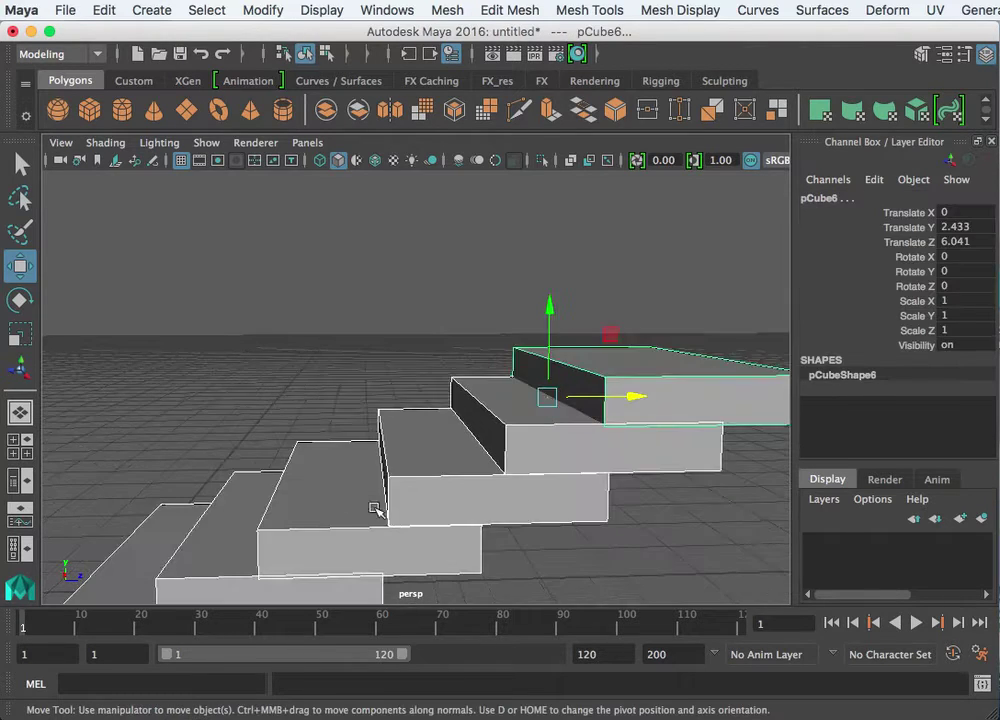
scroll(591, 513, "down", 3)
left_click(591, 513)
left_click(350, 444)
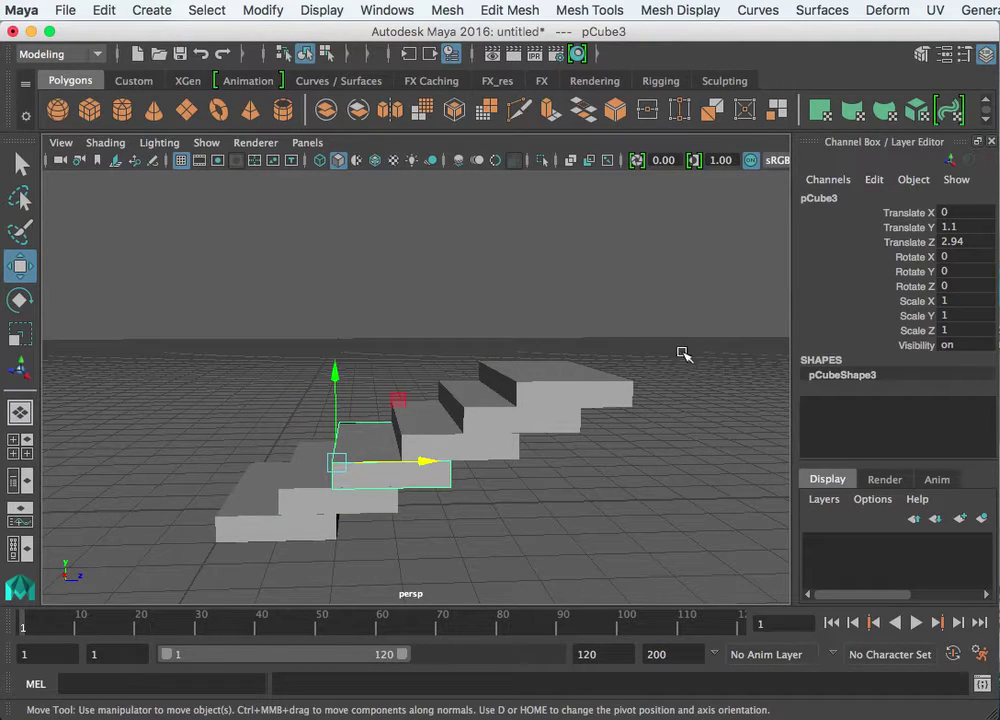
left_click_drag(683, 354, 558, 408, "alt")
left_click_drag(676, 330, 384, 535)
key("Delete")
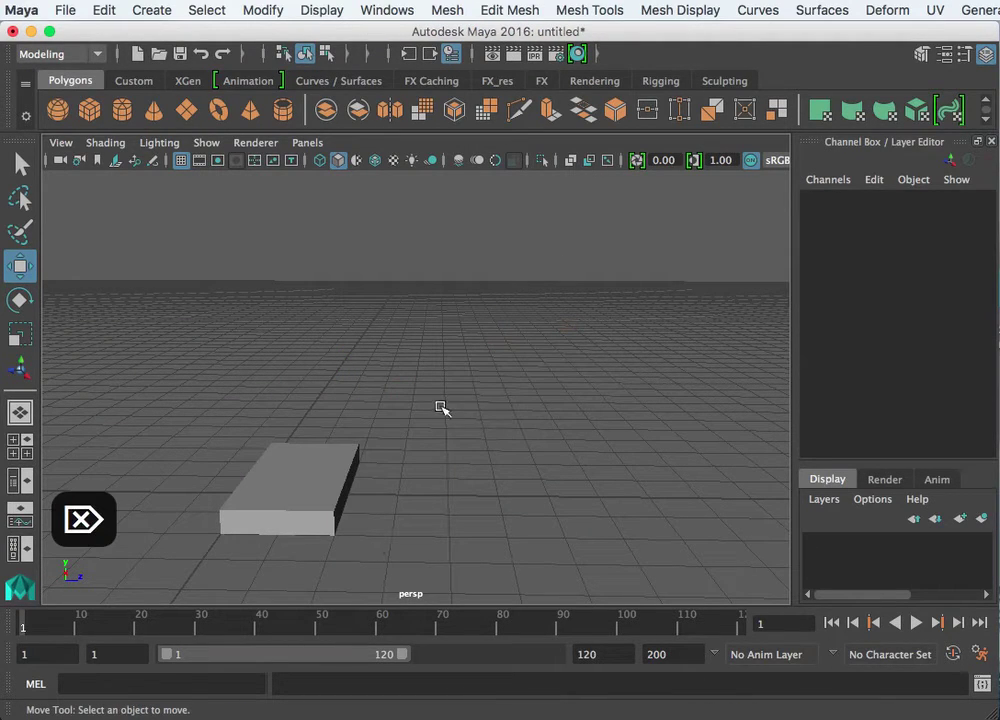
- Open the Duplicate Special options for the remaining slab, reset the settings to their defaults and position the dialog clear of the slab
left_click(312, 511)
left_click_drag(364, 496, 379, 464, "alt")
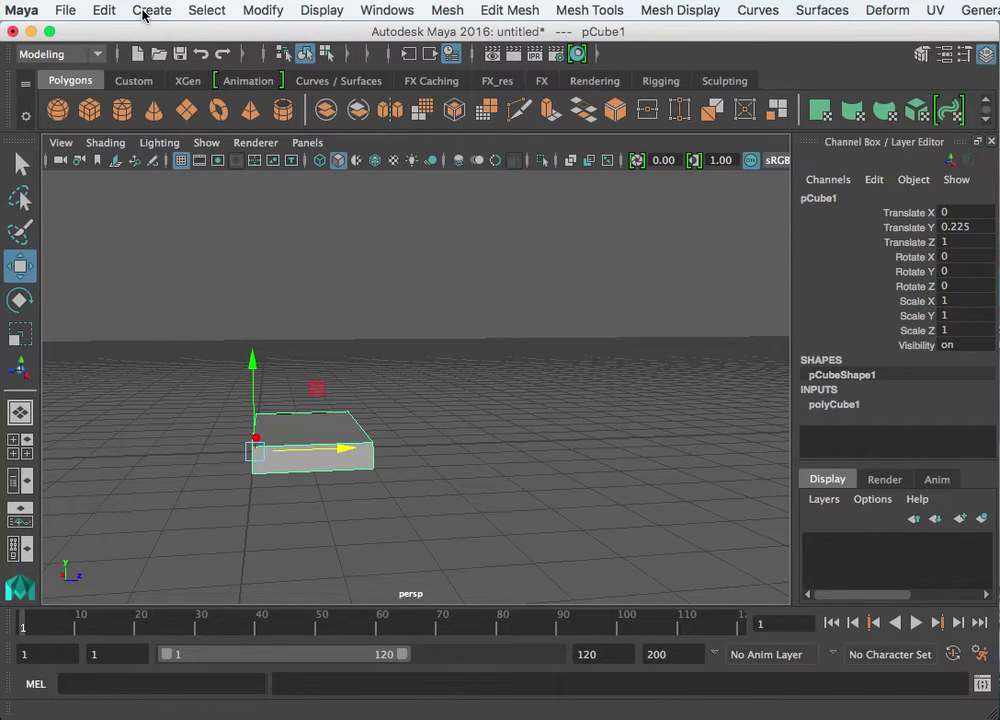
left_click(105, 11)
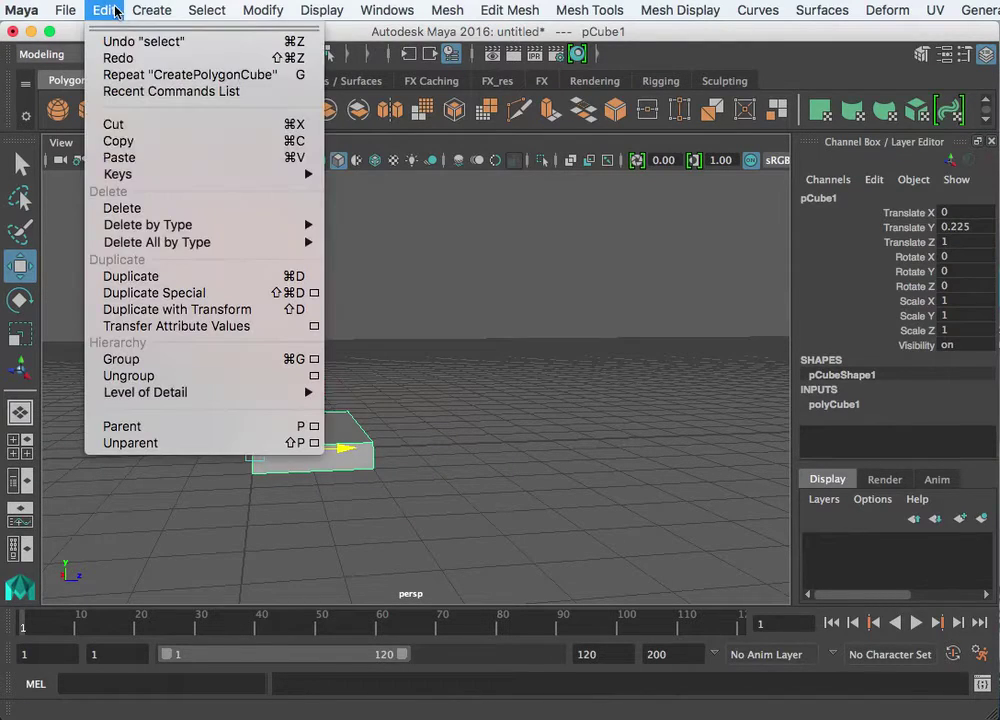
left_click(315, 293)
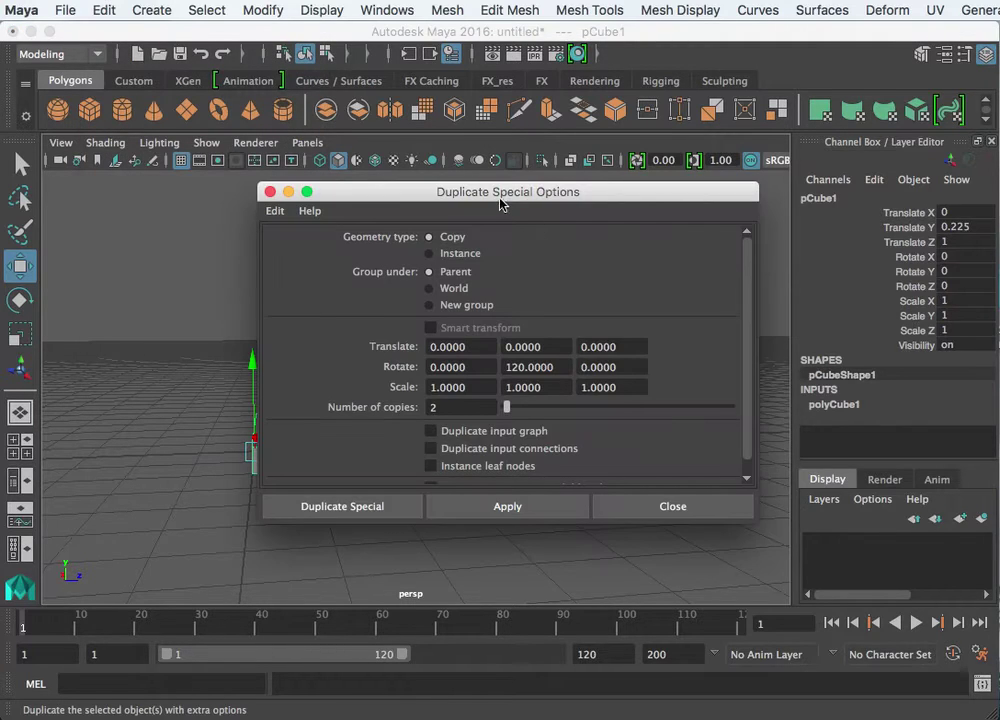
left_click_drag(500, 200, 625, 171)
left_click(399, 182)
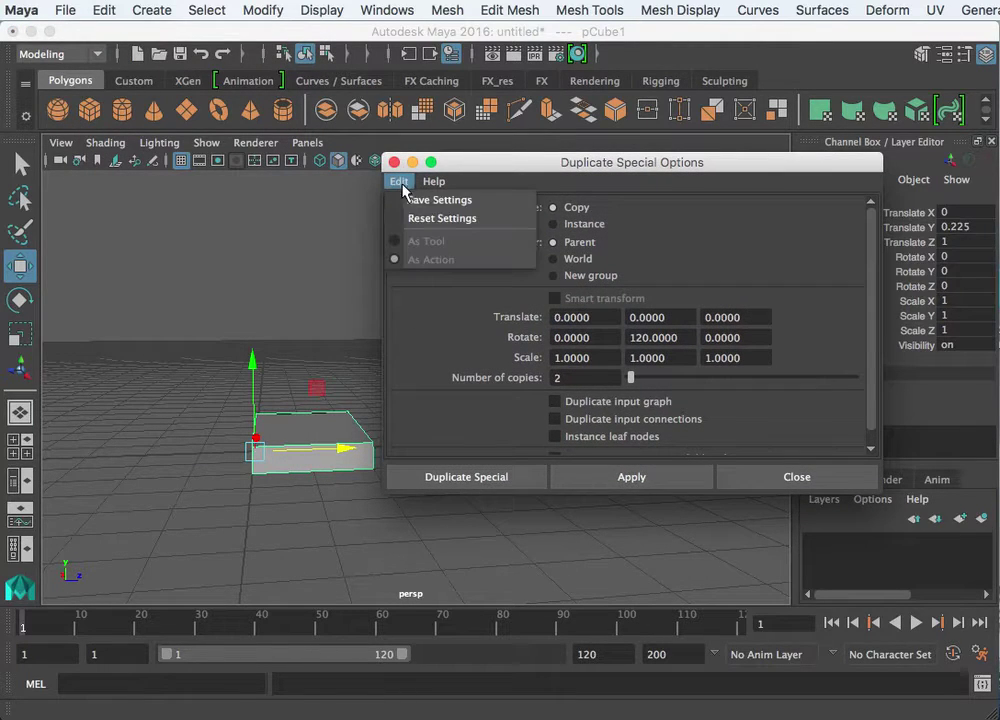
left_click(419, 219)
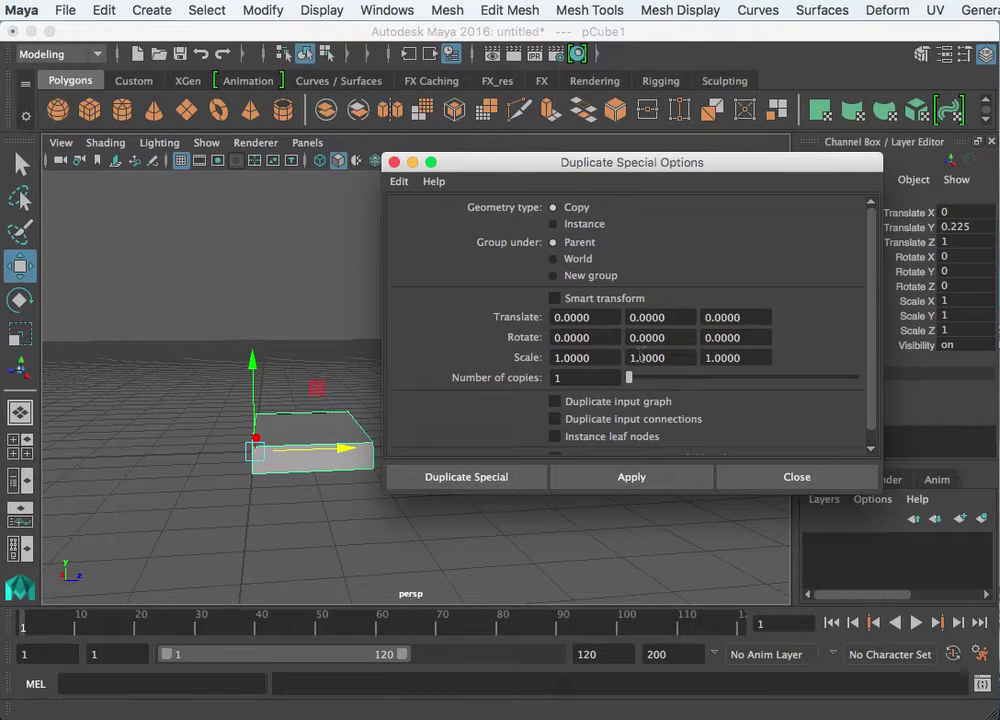
left_click_drag(570, 160, 642, 88)
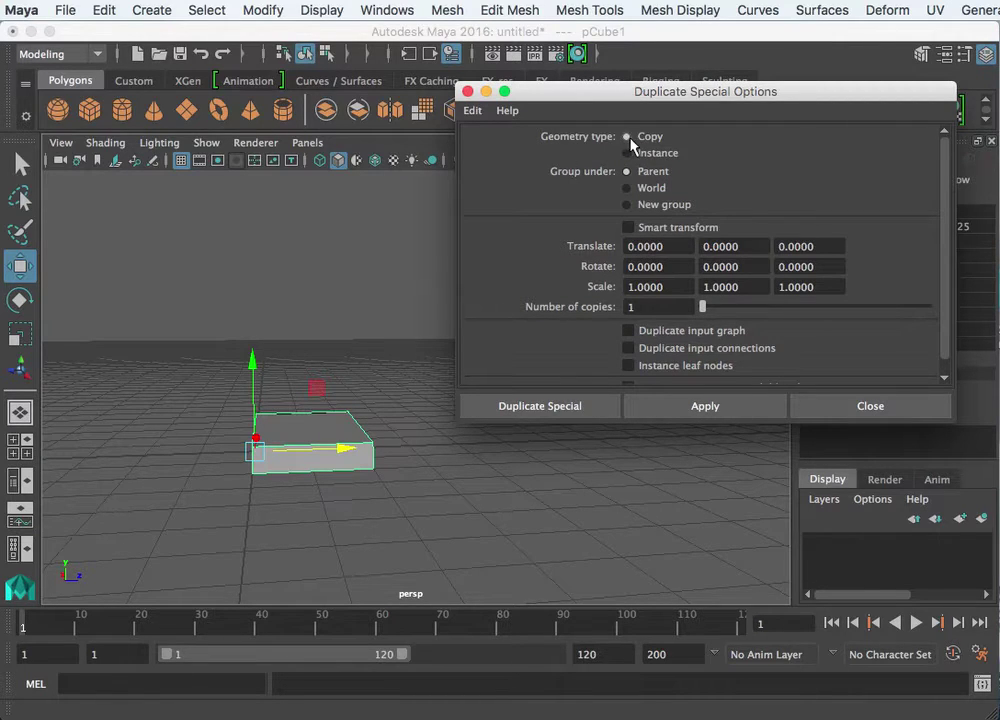
- Duplicate the slab with a Translate Y offset of 0.5, inspect the spacing and undo the copy
left_click(310, 456)
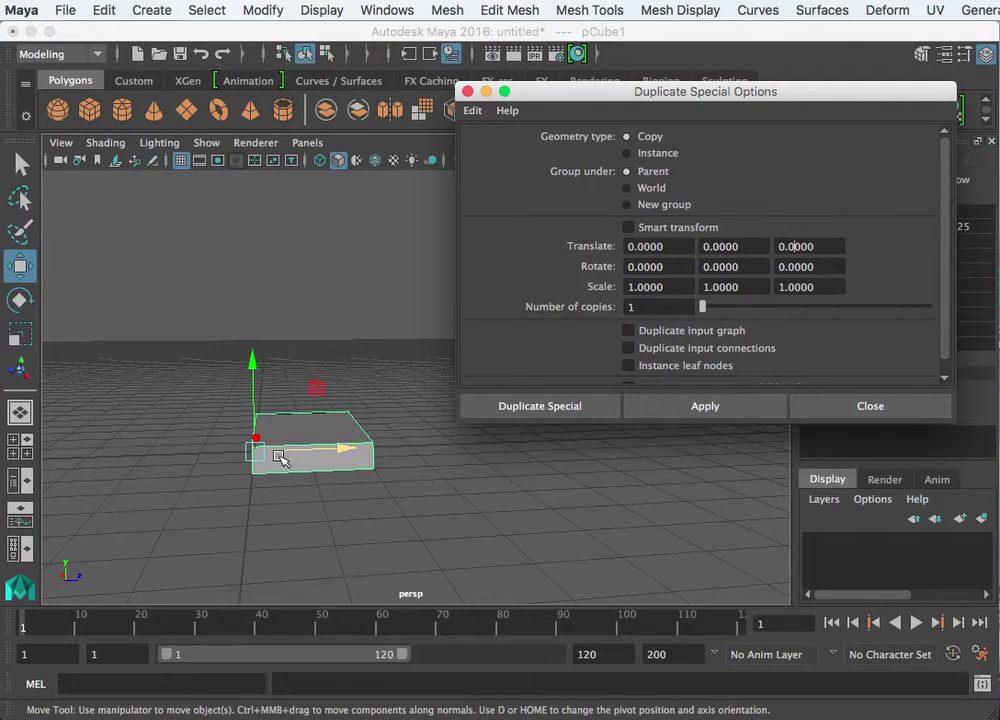
mouse_move(268, 464)
left_mouse_down("alt")
mouse_move(297, 453)
mouse_move(268, 470)
left_mouse_up("alt")
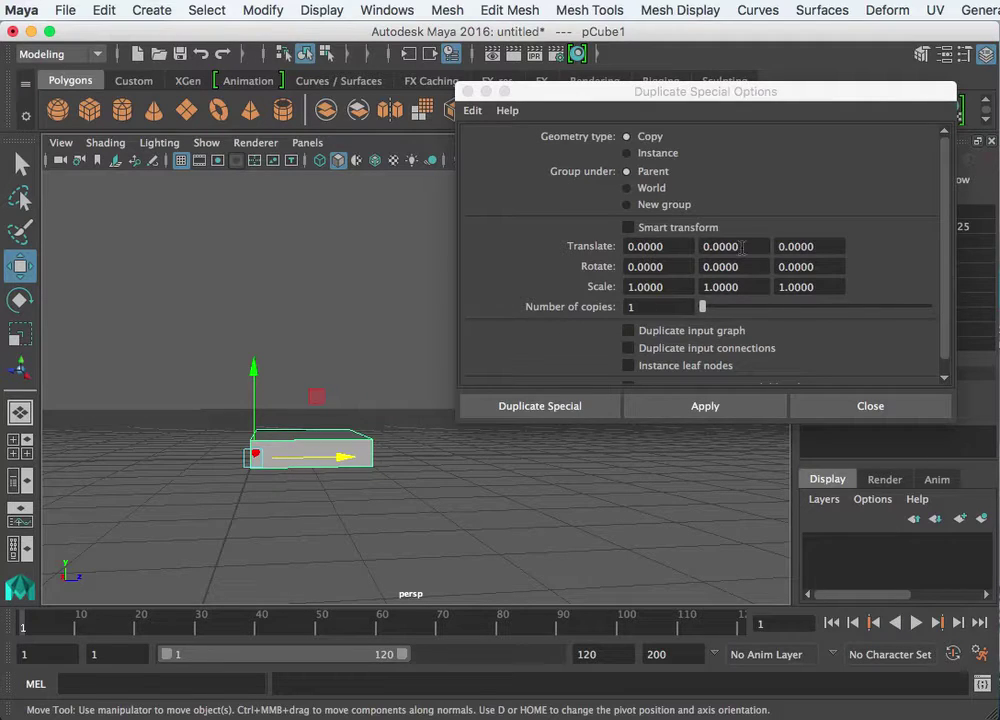
left_click(746, 246)
type(".5")
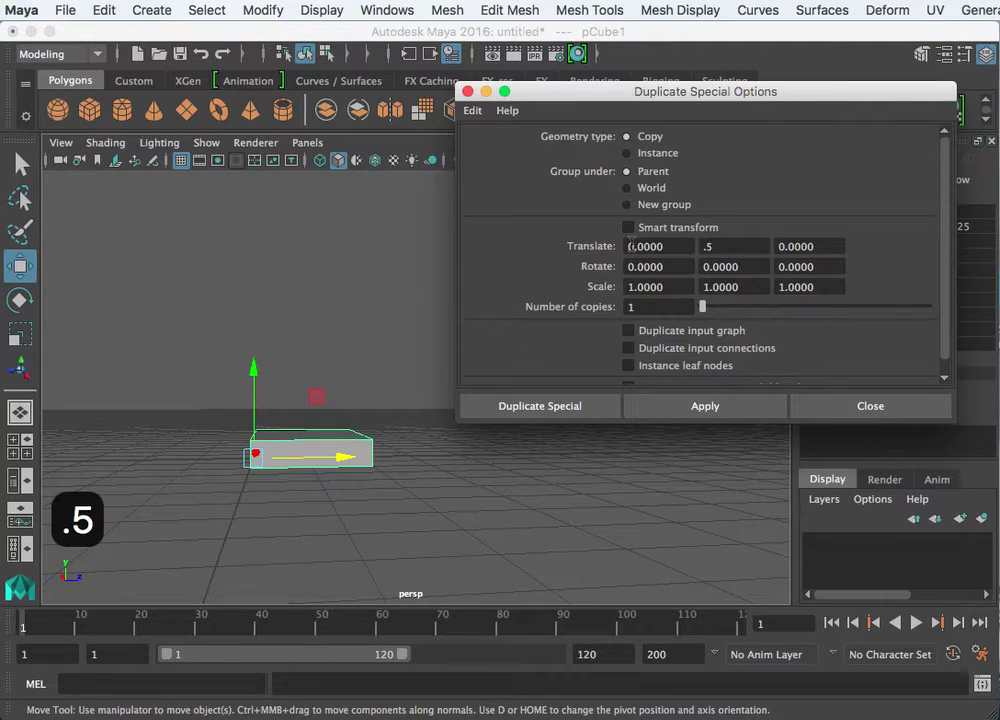
left_click(702, 405)
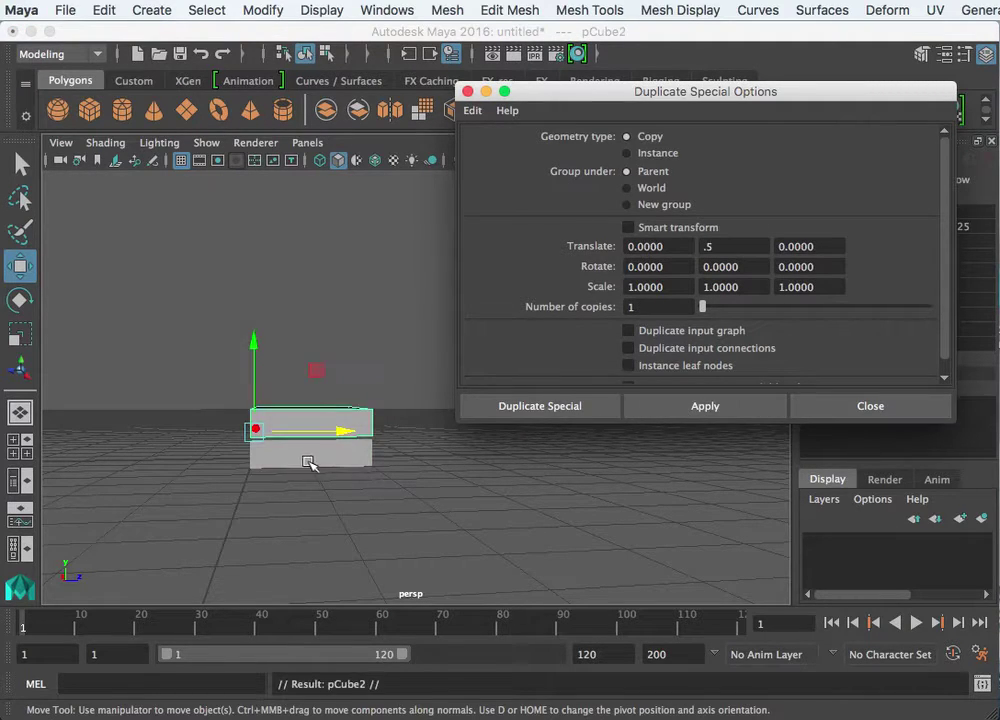
mouse_move(286, 480)
left_mouse_down("alt")
mouse_move(458, 475)
mouse_move(402, 498)
mouse_move(282, 503)
mouse_move(250, 479)
mouse_move(257, 464)
mouse_move(272, 488)
mouse_move(343, 502)
mouse_move(404, 482)
mouse_move(307, 498)
mouse_move(268, 487)
left_mouse_up("alt")
key("super+z")
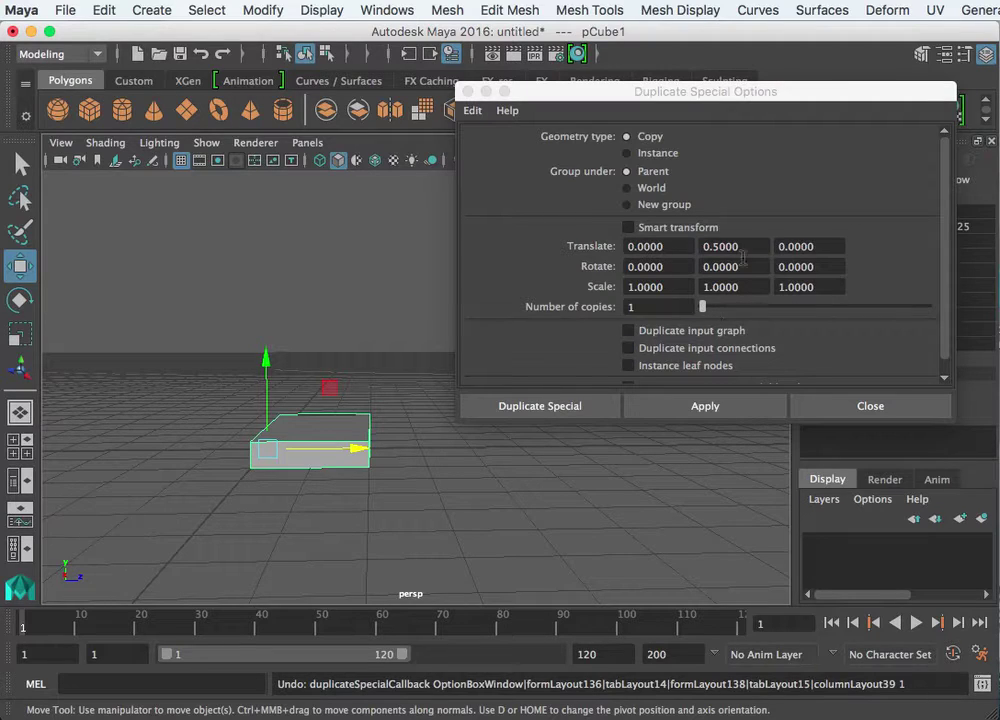
- Set the Duplicate Special translation offsets to 0.48 in Y and 2 in Z
left_click_drag(738, 246, 720, 246)
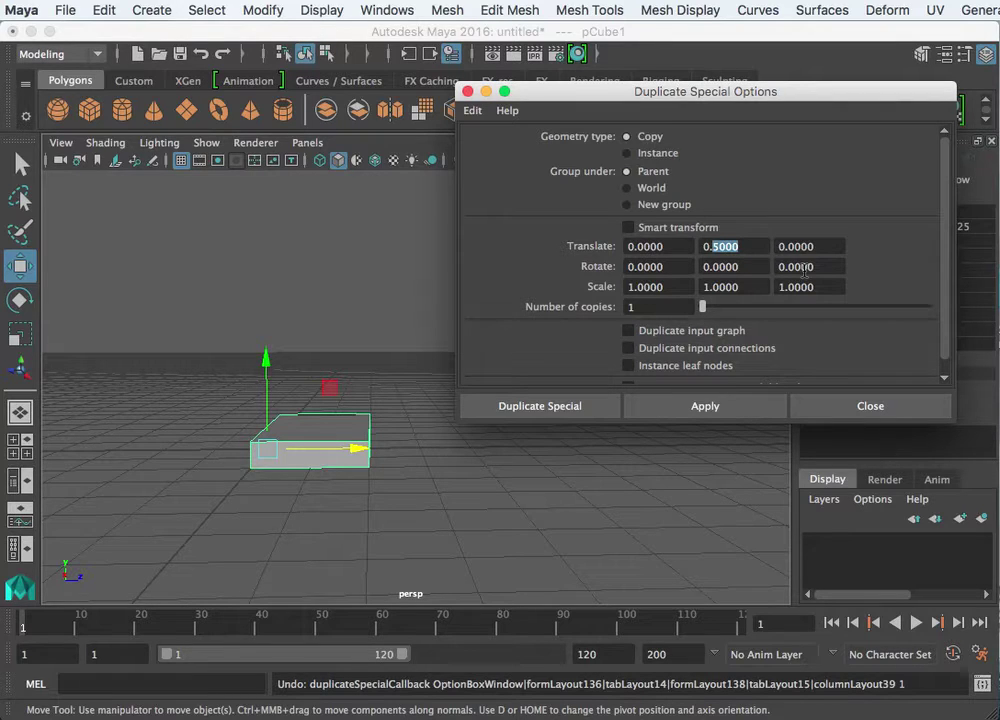
type(".48")
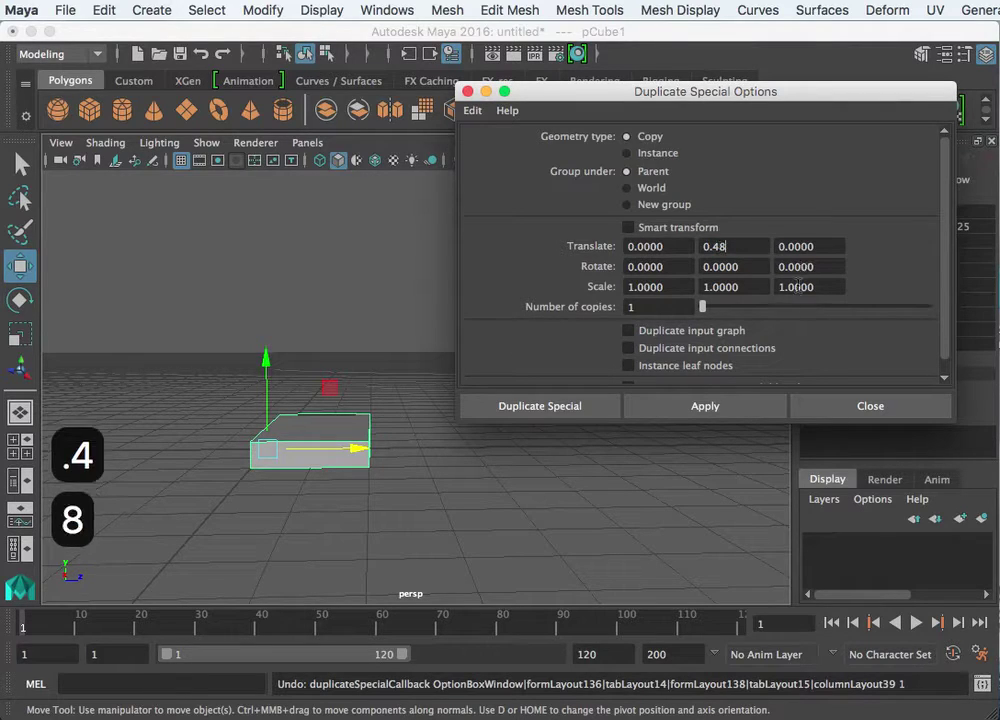
left_click(700, 267)
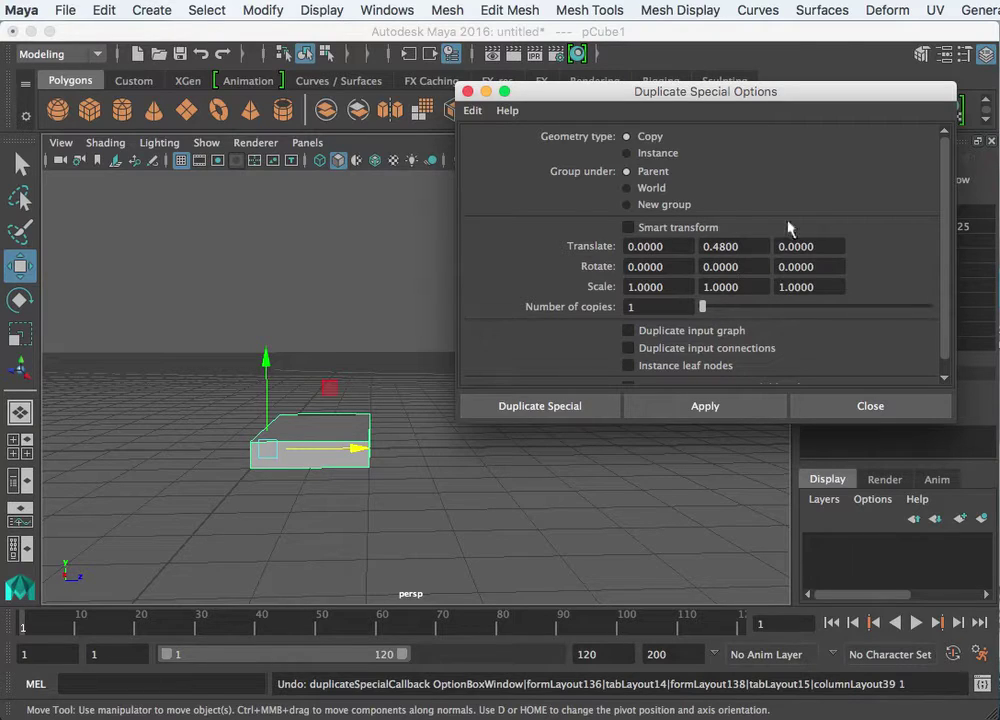
left_click_drag(820, 246, 738, 246)
type("2")
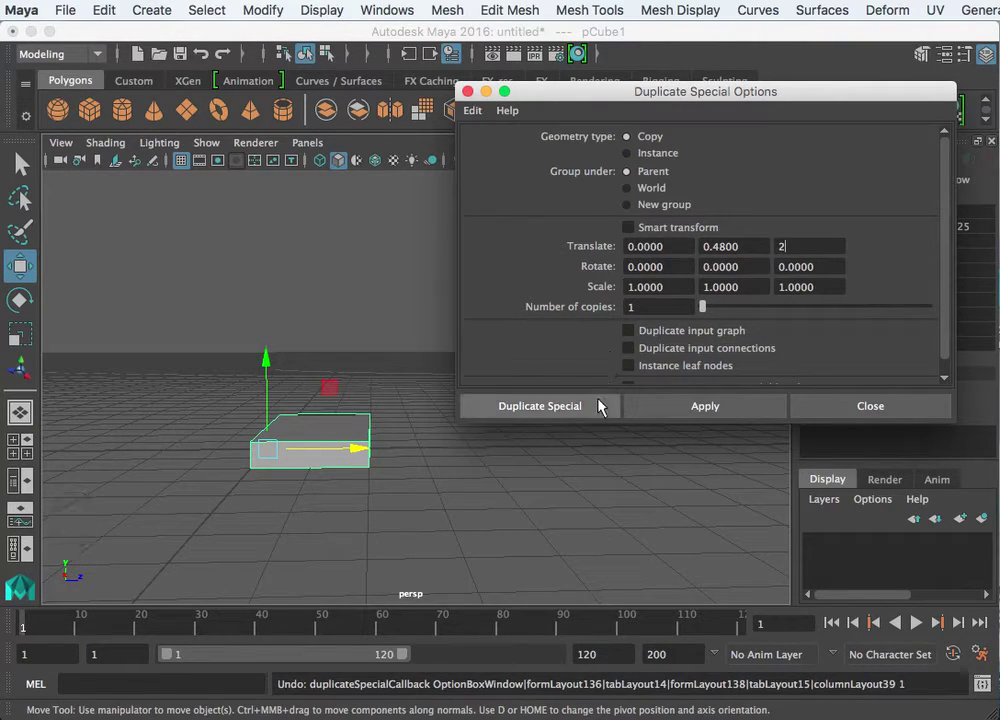
- Create one test copy of the slab with the current offsets, inspect how the stairs meet, and undo it
left_click(705, 406)
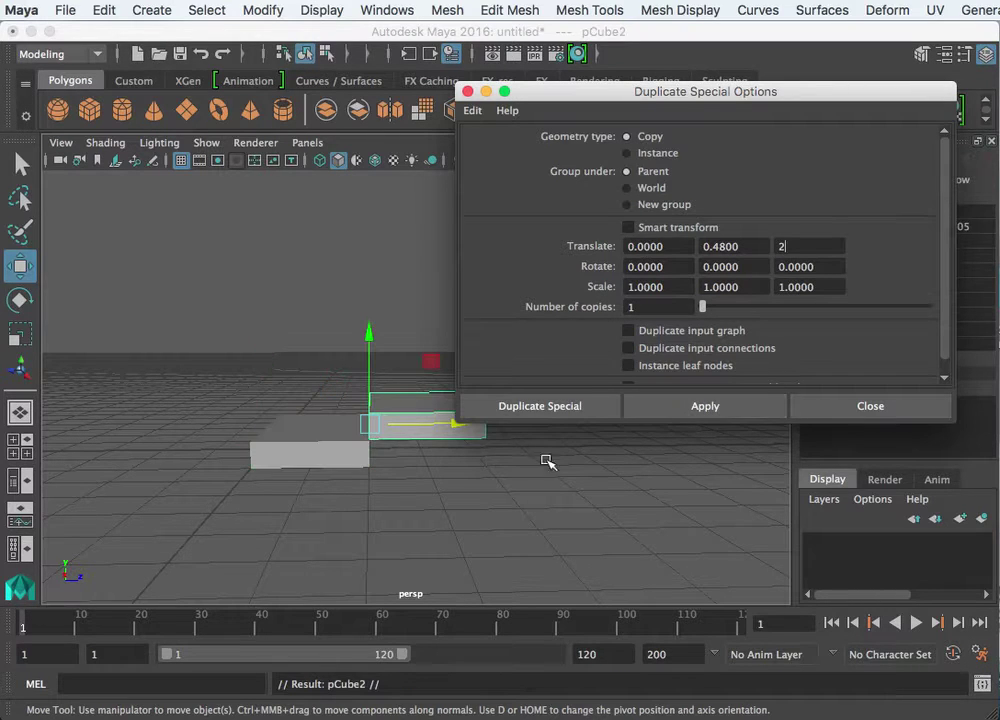
left_click_drag(413, 502, 725, 504, "alt")
left_click_drag(437, 460, 209, 507, "alt")
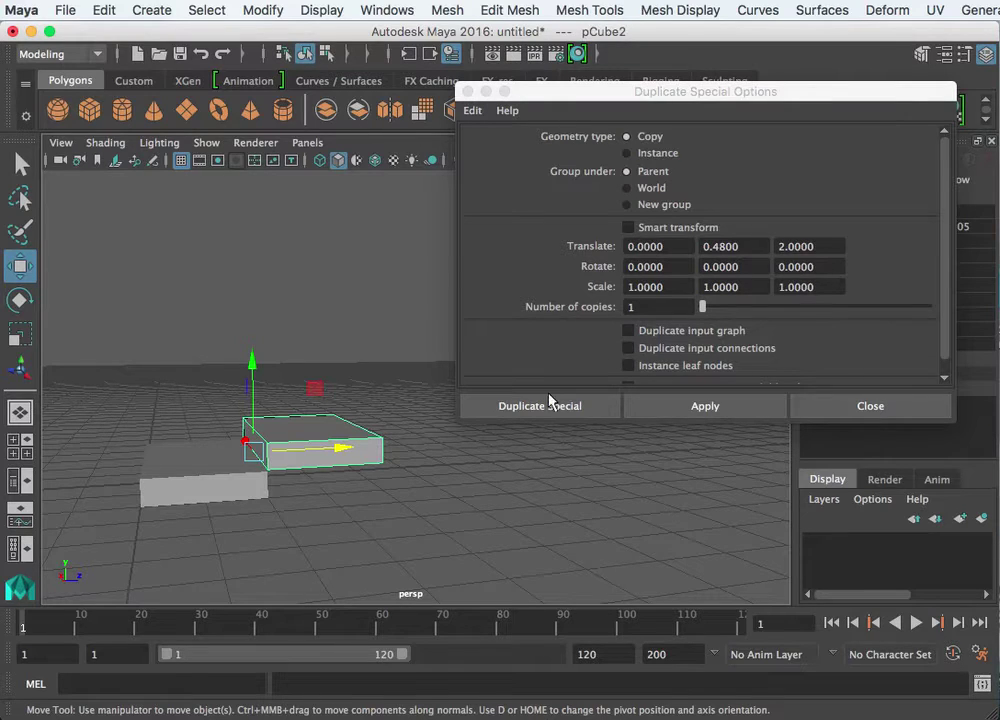
key("super+z")
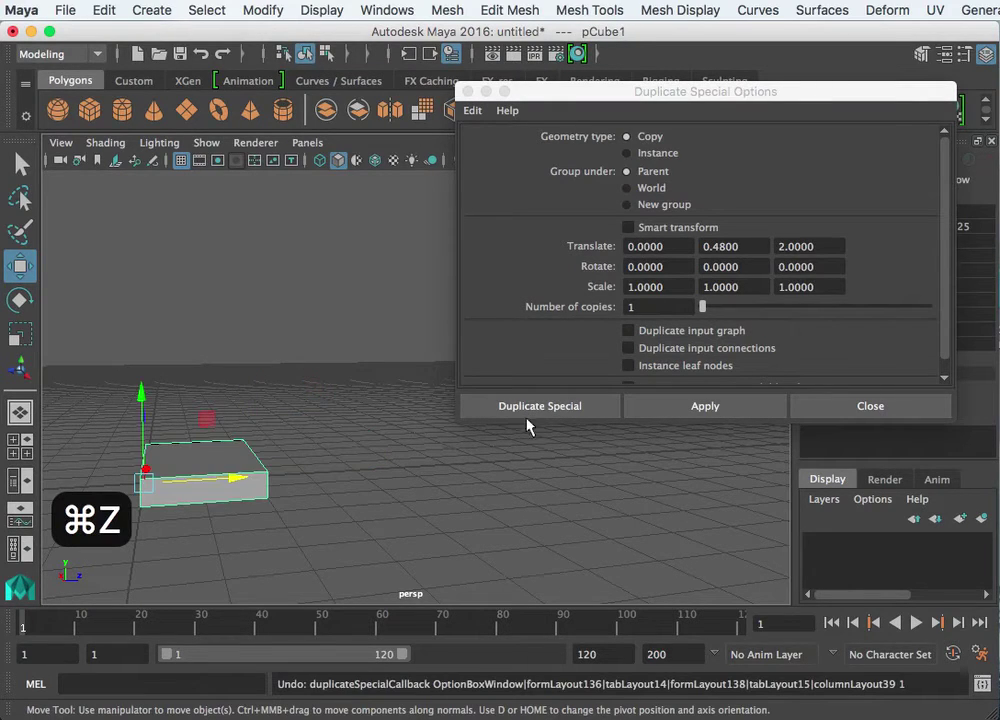
- Deselect the slab and set the number of copies to 50 in the Duplicate Special options
left_click(477, 460)
left_click(630, 306)
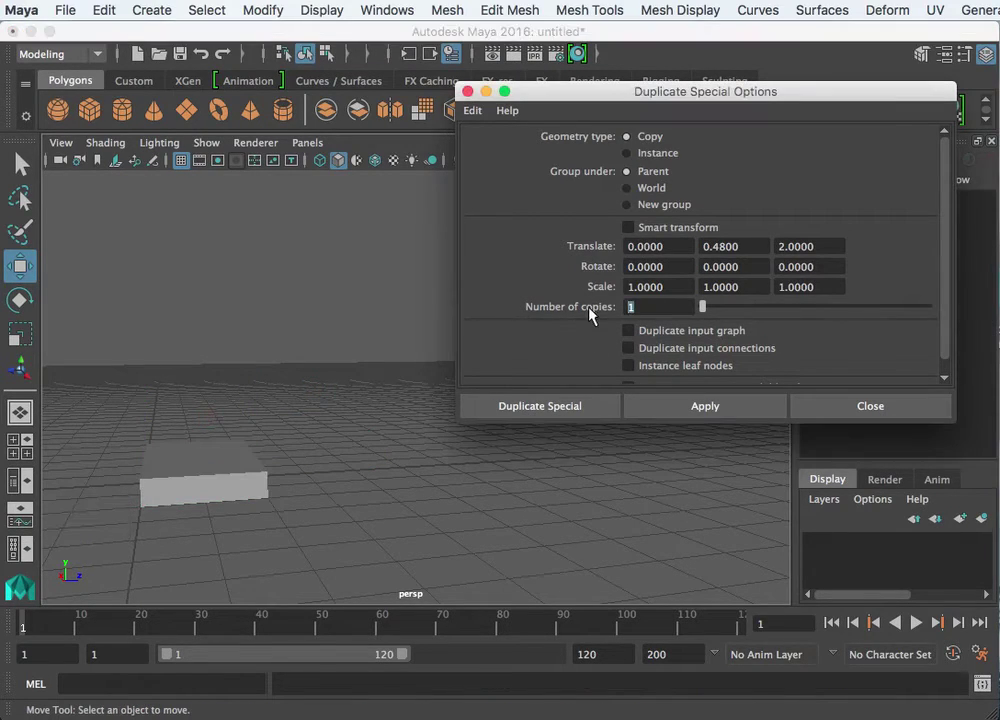
type("50")
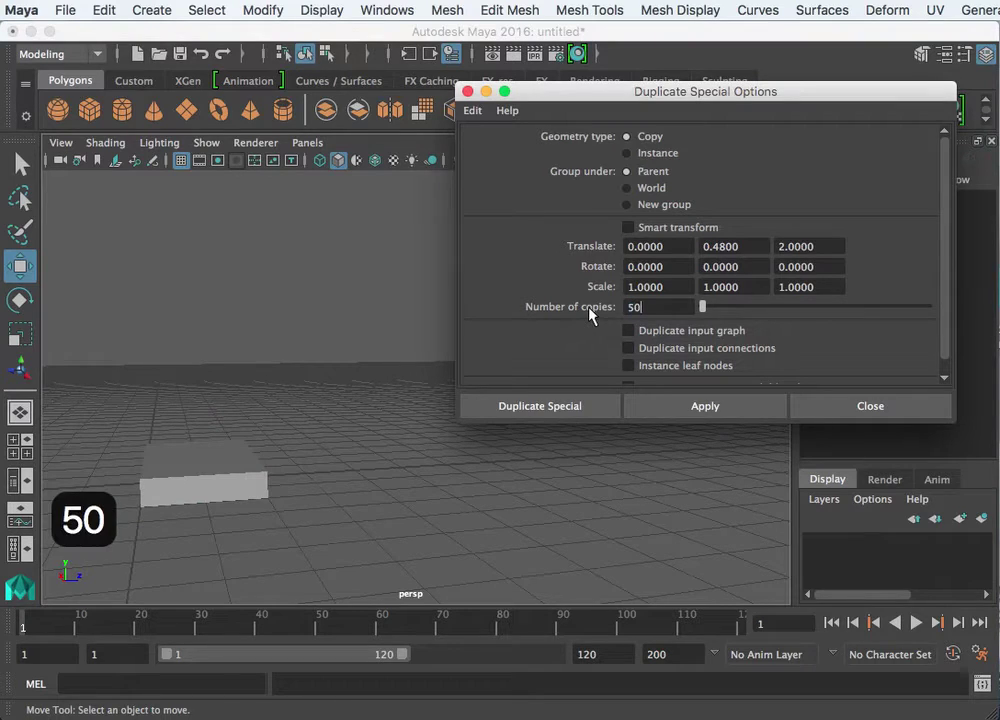
- Select the slab and create 50 copies of it with Duplicate Special, offset 0.48 in Y and 2 in Z
left_click(705, 405)
left_click(213, 480)
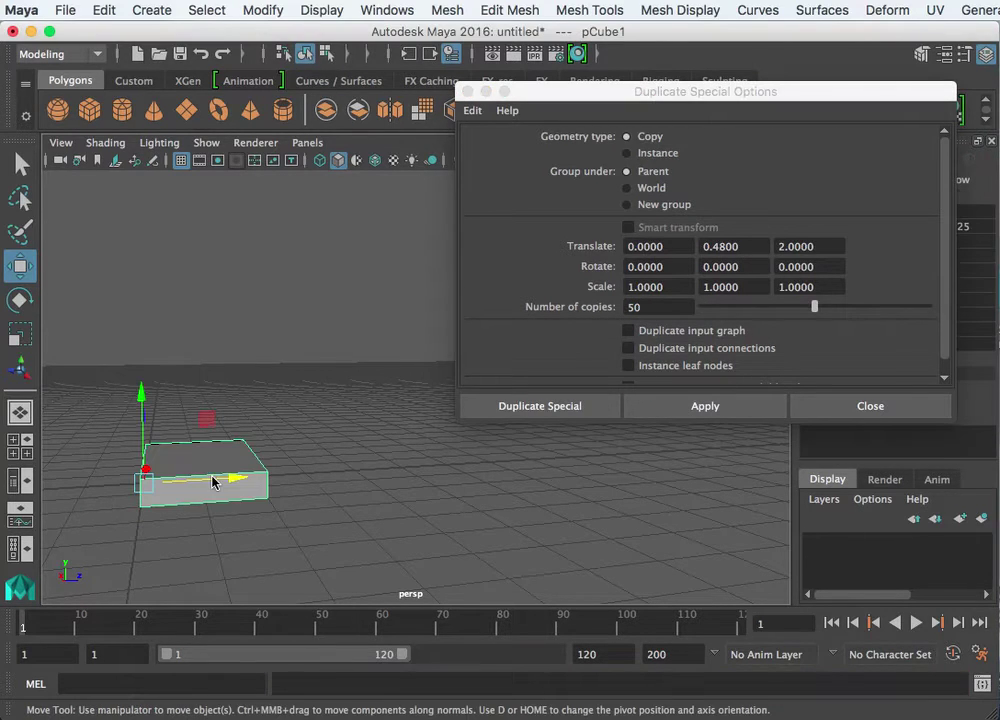
left_click(321, 500)
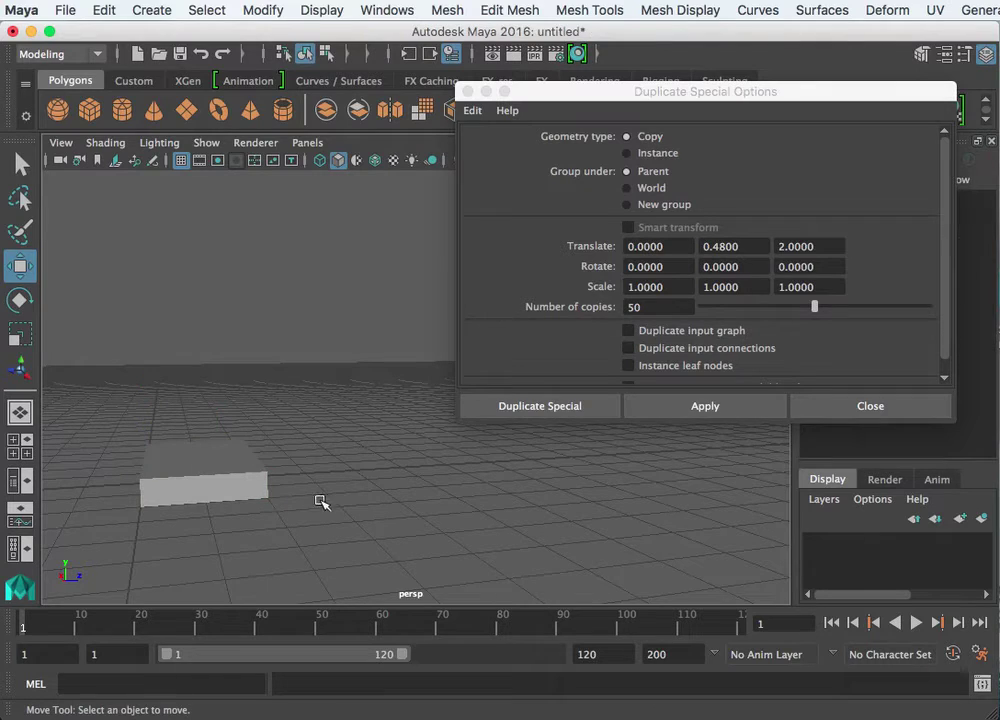
left_click(705, 407)
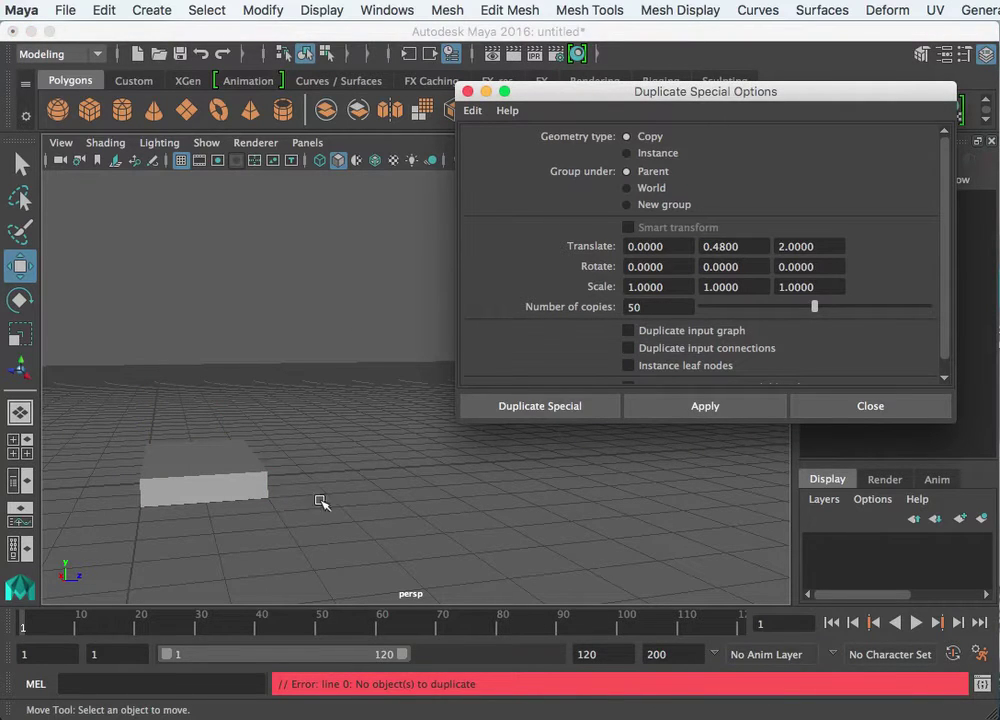
left_click(213, 465)
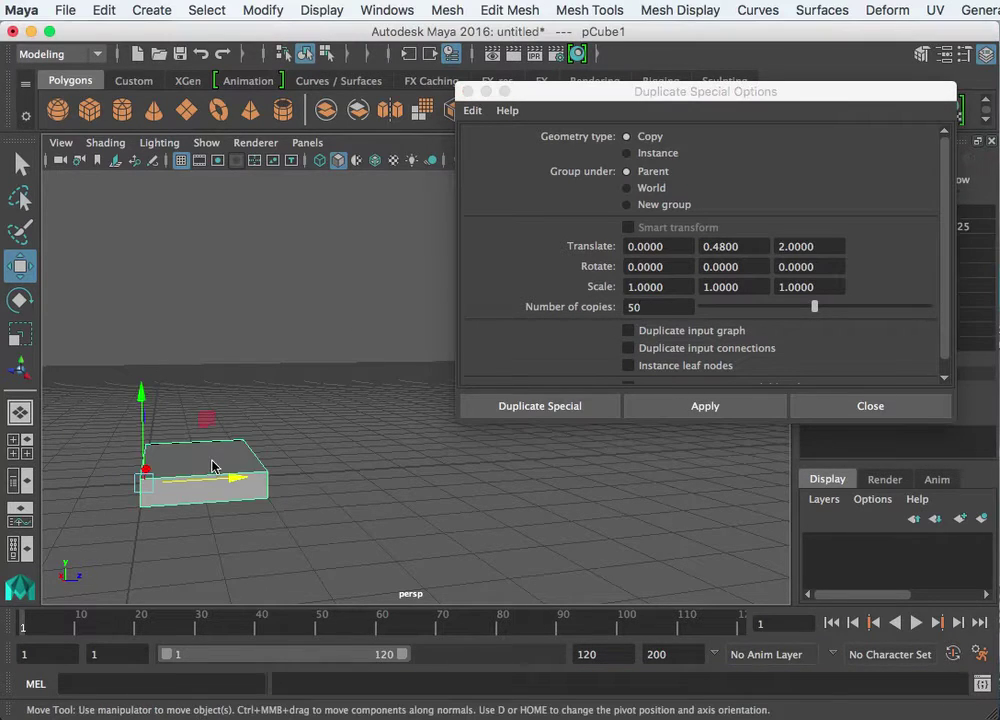
left_click(705, 408)
left_click_drag(562, 462, 241, 468, "alt")
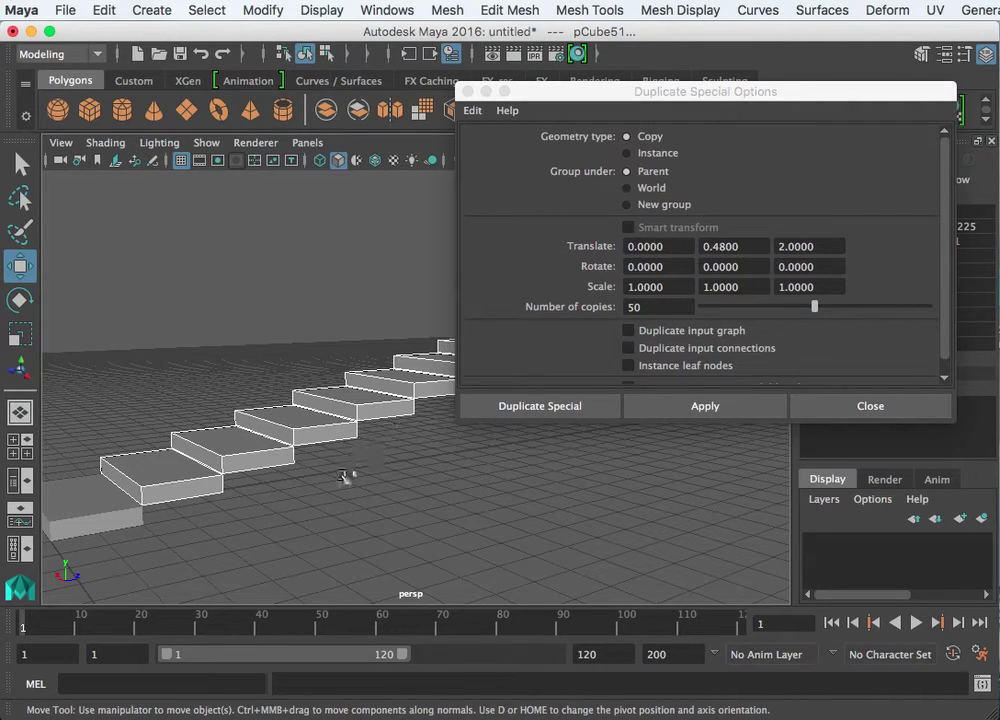
- Inspect individual stairs and the spacing along the staircase, and undo the 50 copies so only the original slab remains
left_click(176, 486)
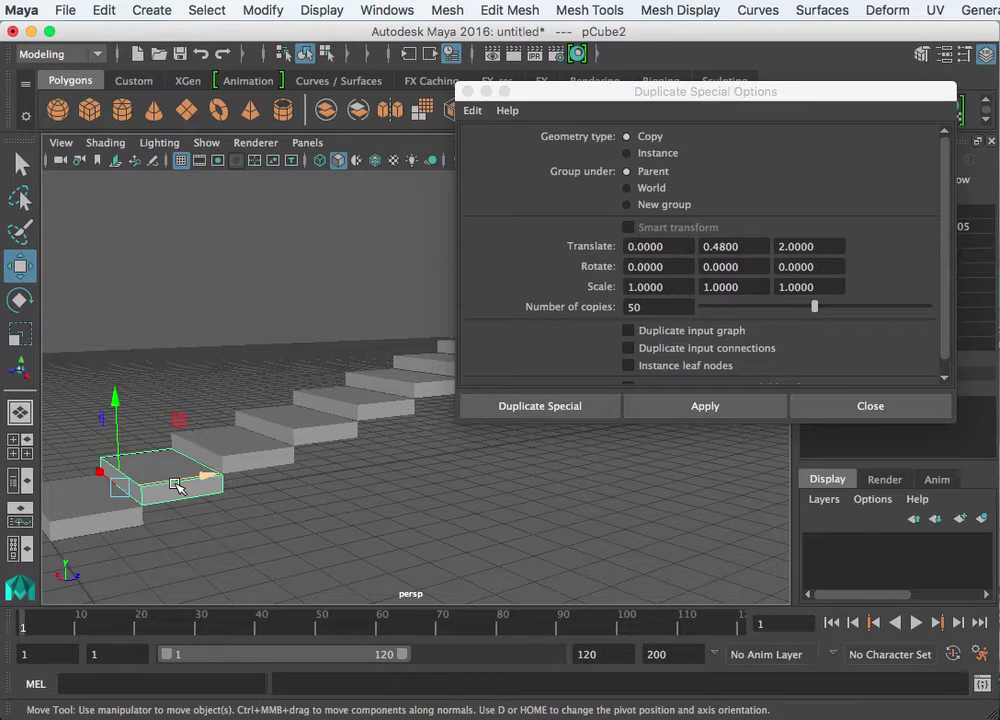
left_click(178, 477)
left_click(258, 452)
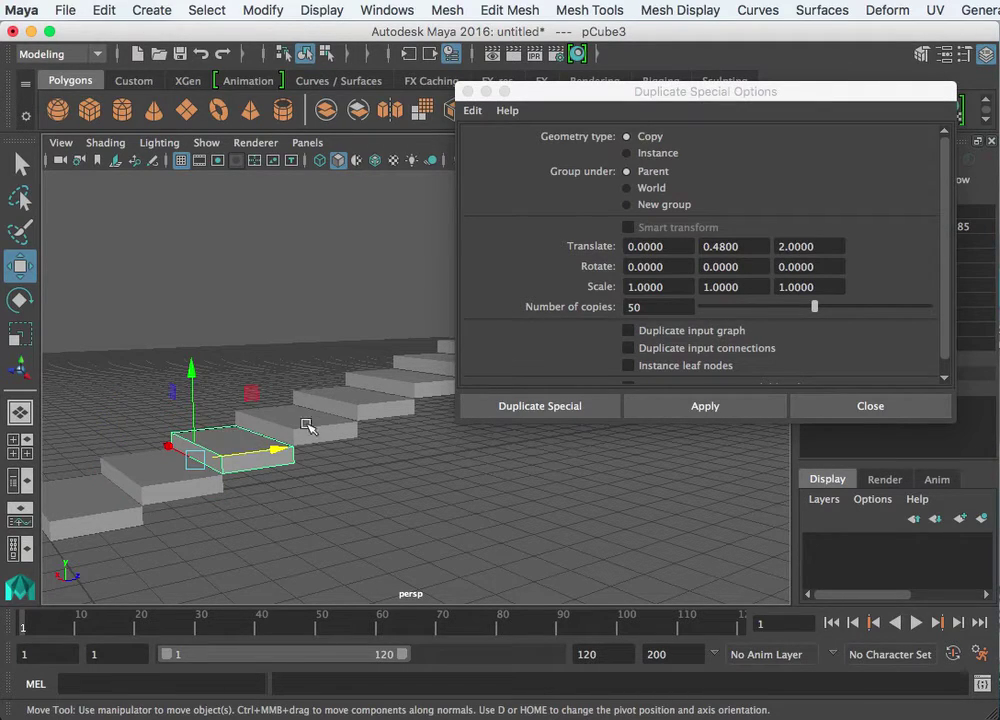
left_click_drag(580, 80, 719, 66)
left_click_drag(540, 430, 345, 453, "alt")
key("super+z")
key("super+z")
key("super+z")
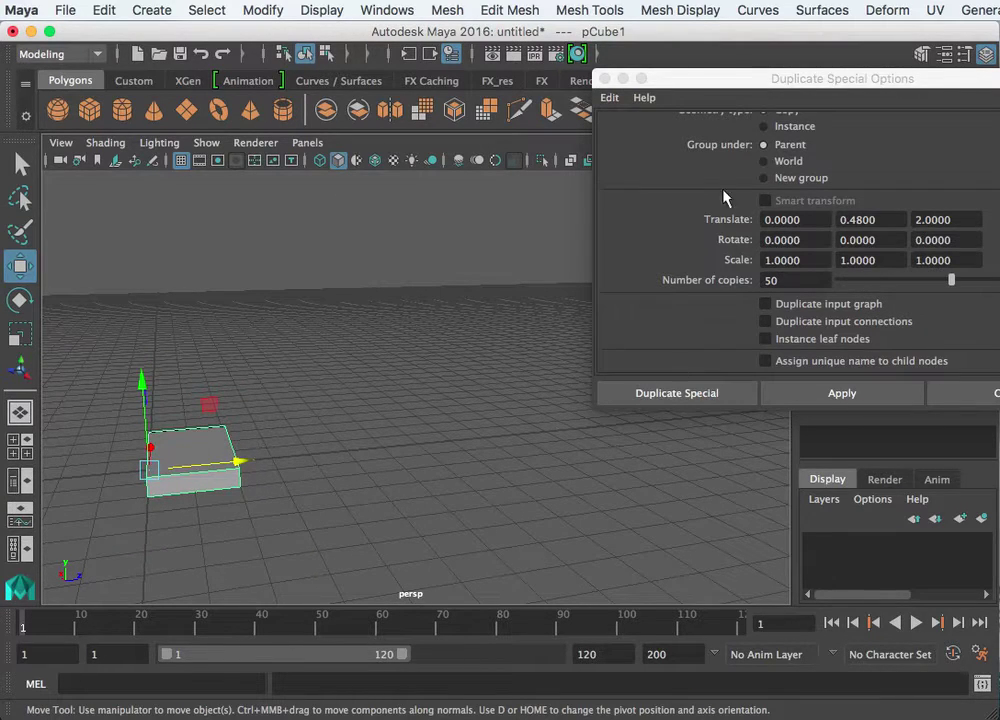
- Set the Duplicate Special Translate Z offset to 1
left_click_drag(612, 82, 505, 195)
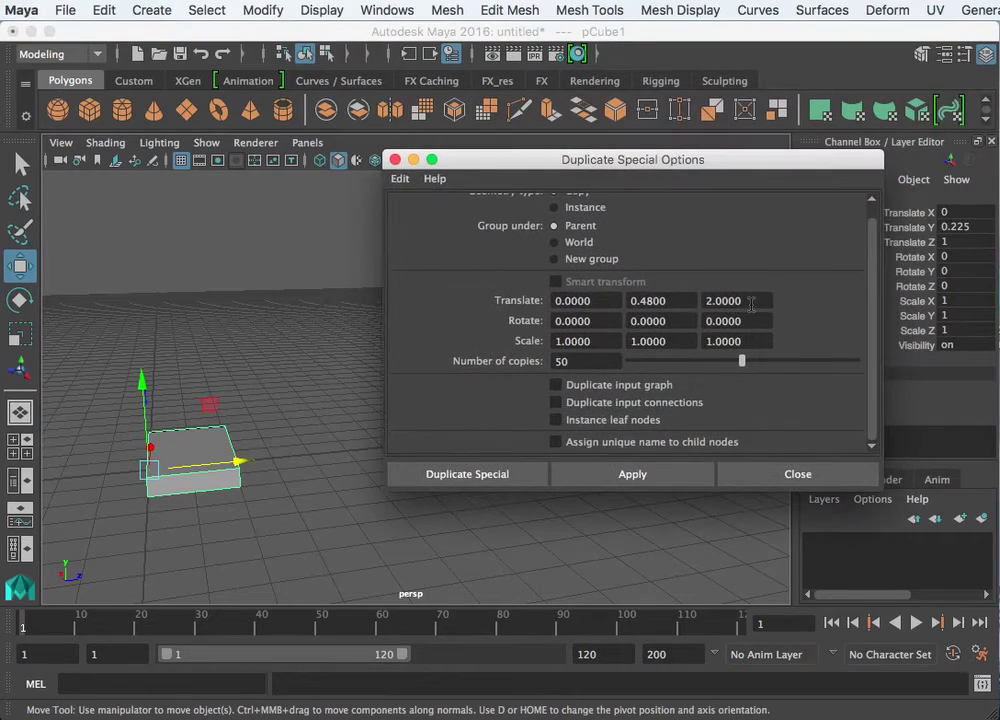
left_click_drag(751, 304, 681, 299)
type("1")
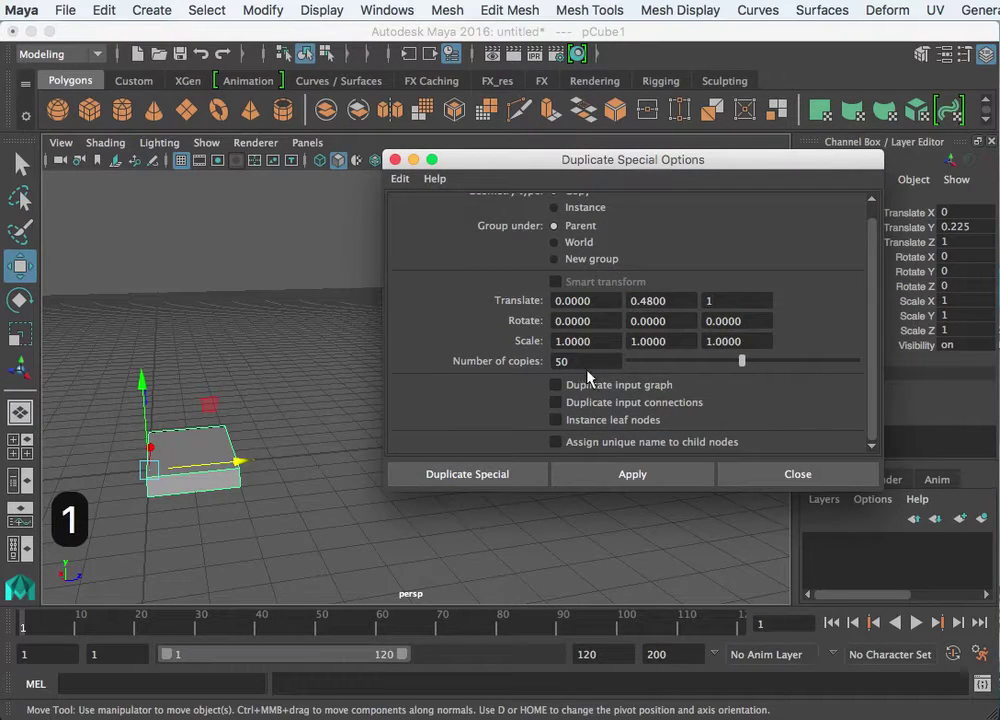
- Create 50 copies of the slab with the tighter offsets, inspect the whole staircase from several angles, and undo the copies
left_click(620, 477)
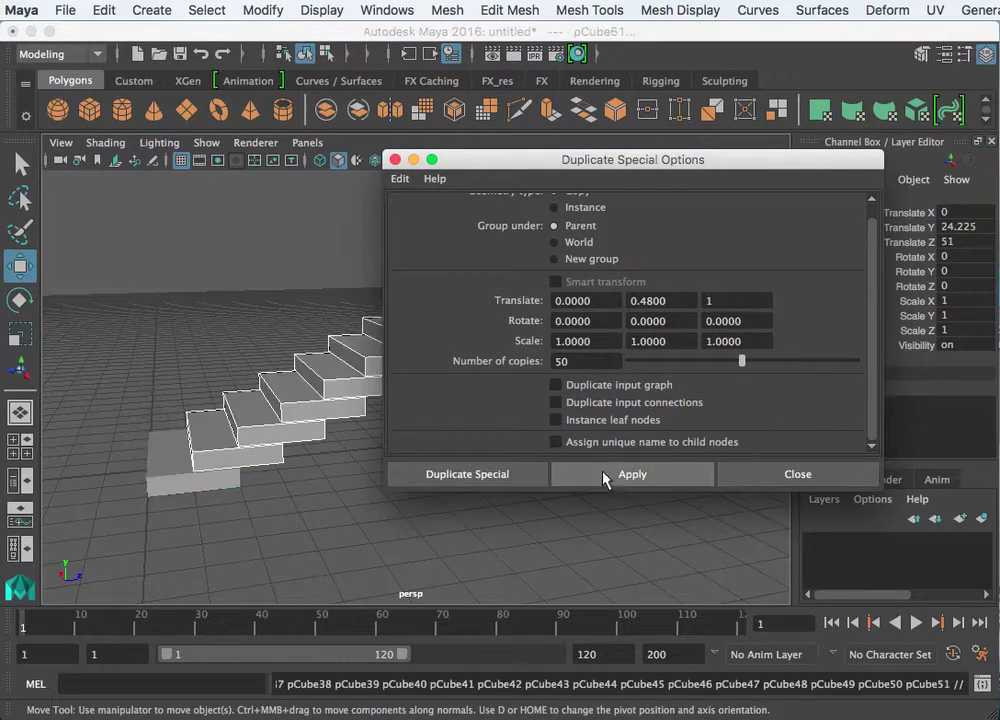
left_click_drag(504, 162, 927, 287)
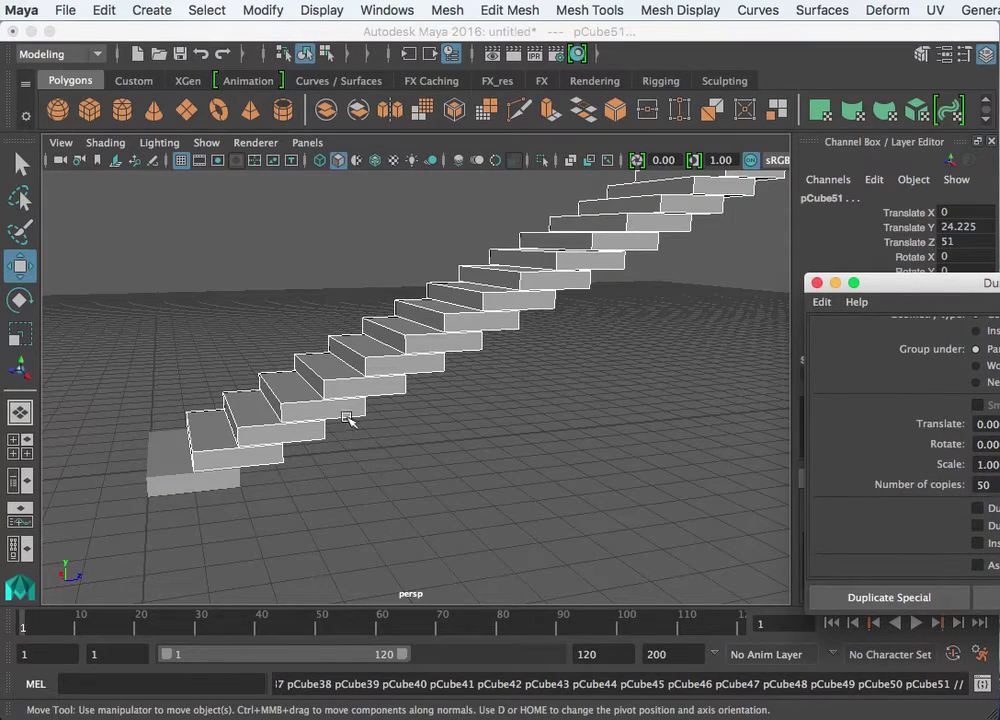
left_click(362, 473)
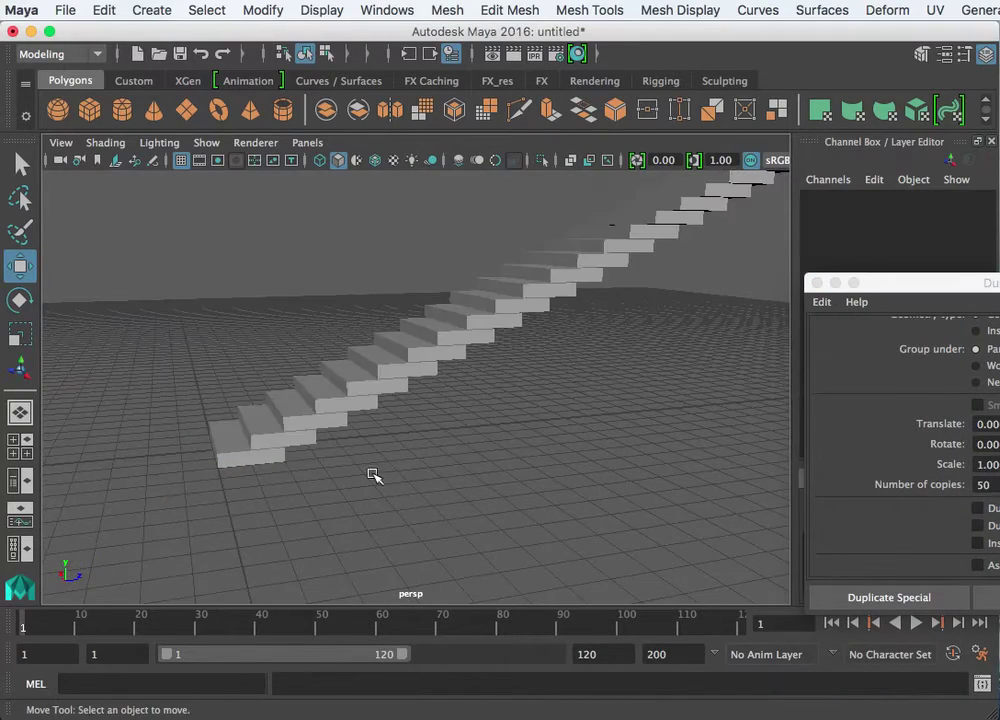
left_click_drag(362, 473, 448, 324, "alt")
left_click_drag(880, 283, 678, 229)
left_click_drag(488, 225, 417, 420, "alt")
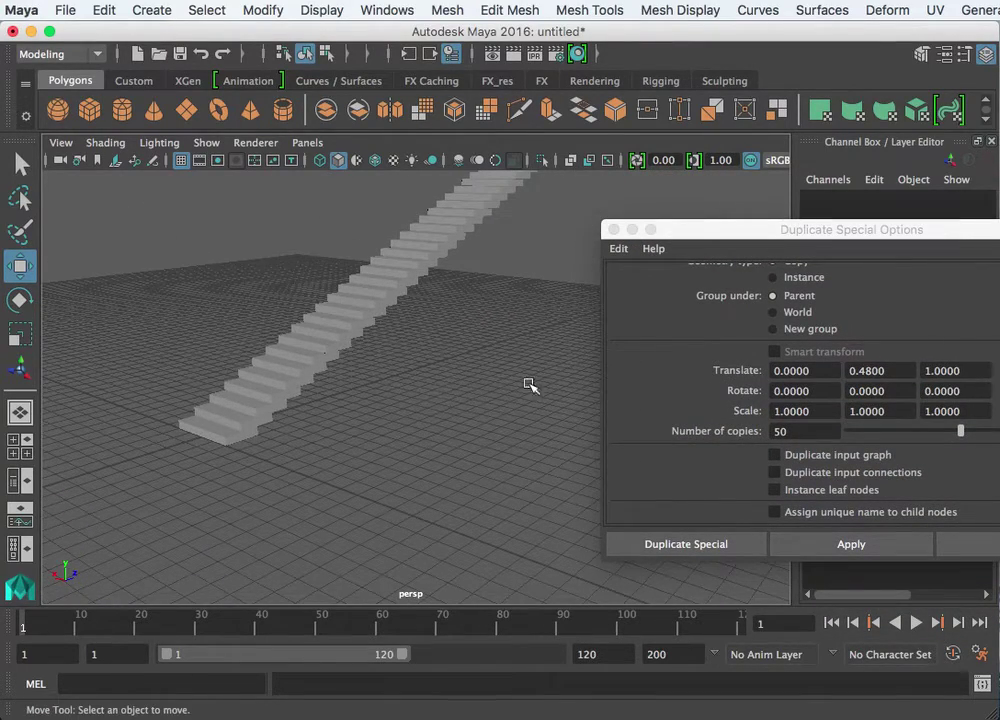
left_click(683, 231)
left_click_drag(683, 231, 659, 224)
left_click_drag(565, 360, 397, 511, "alt")
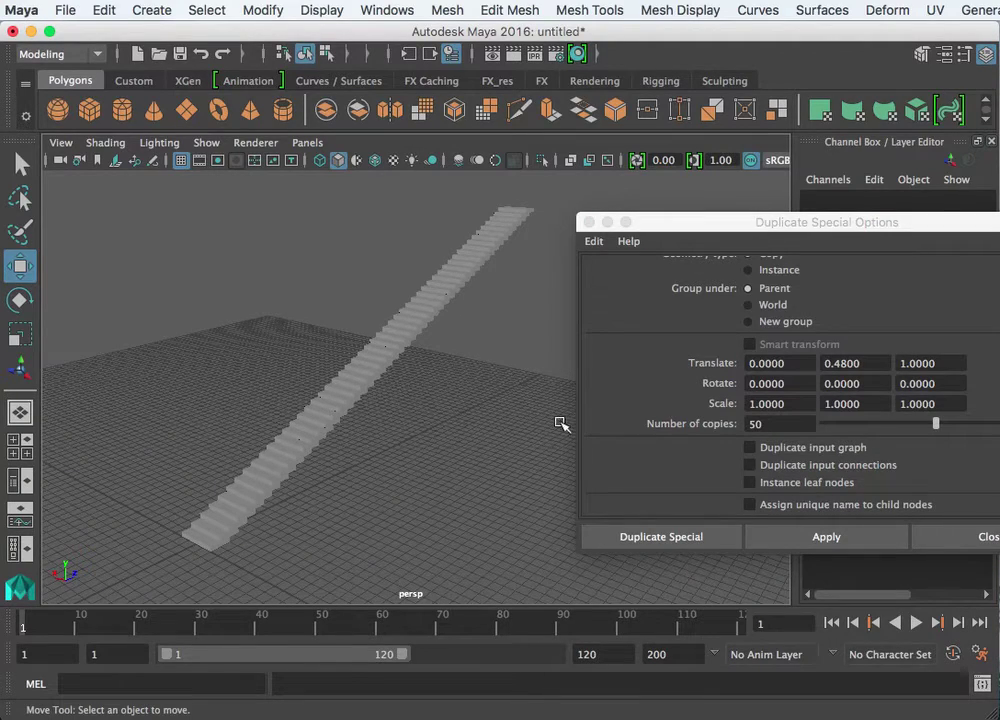
key("super+z")
key("super+z")
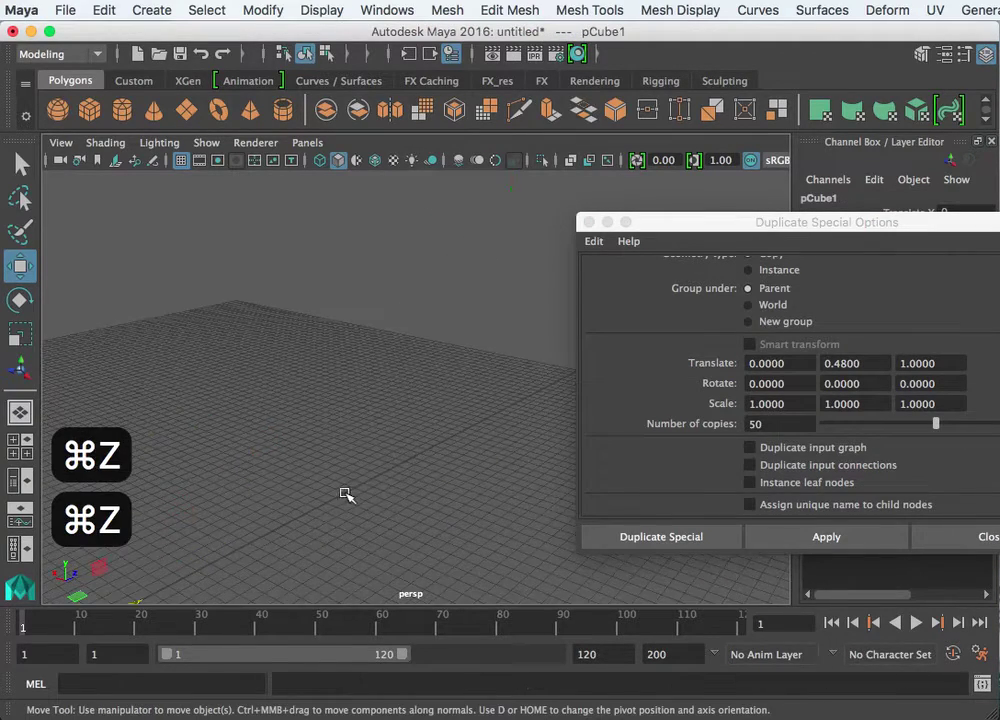
- Try to move the slab's pivot about 5.4 units along X beyond its end, and undo the pivot change
middle_click_drag(343, 494, 451, 495, "alt")
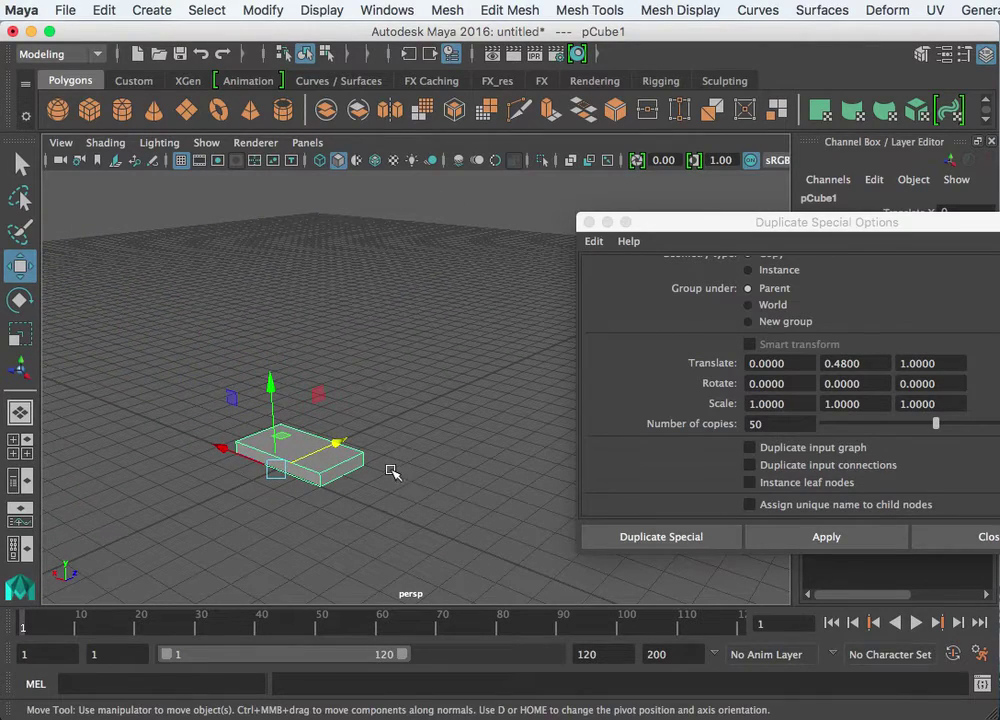
scroll(392, 472, "up", 5)
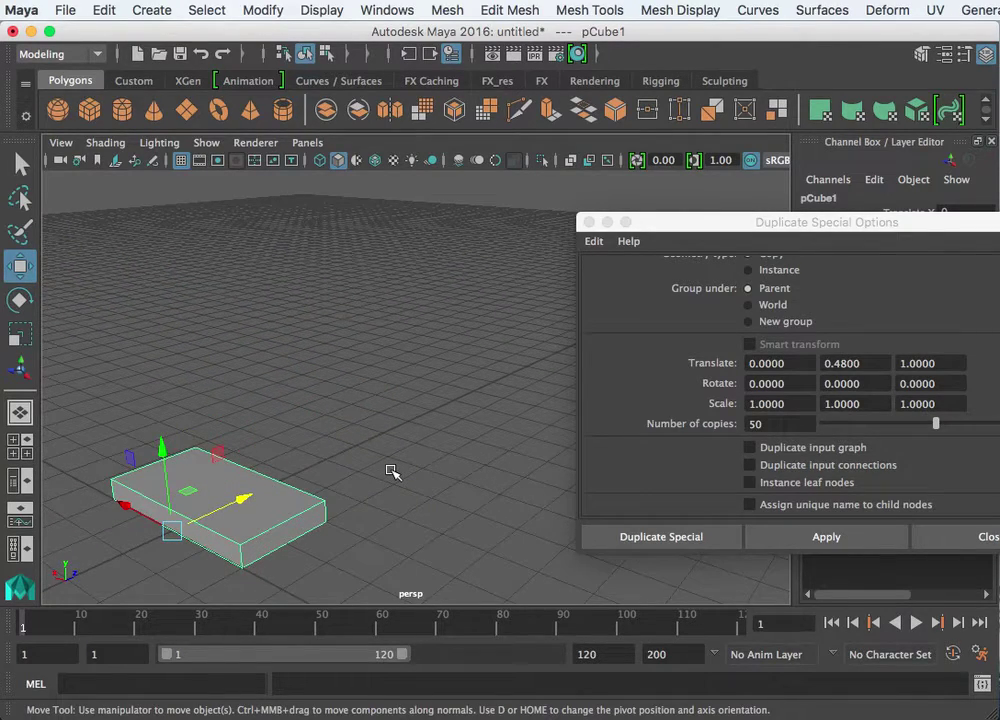
scroll(392, 472, "down", 2)
scroll(392, 472, "down", 2)
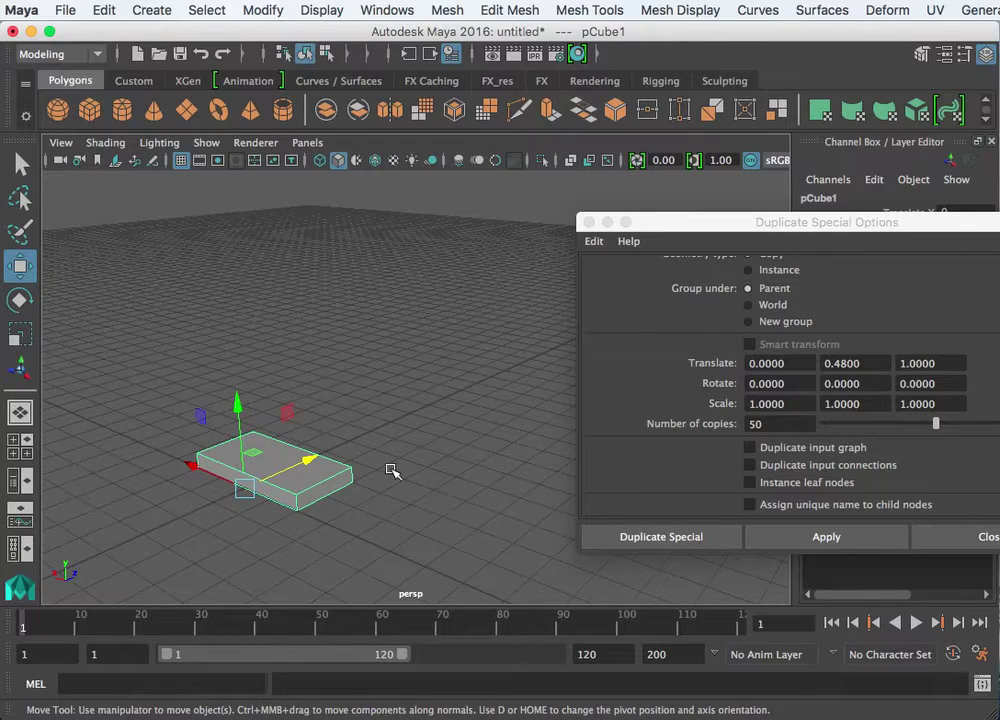
key("Home")
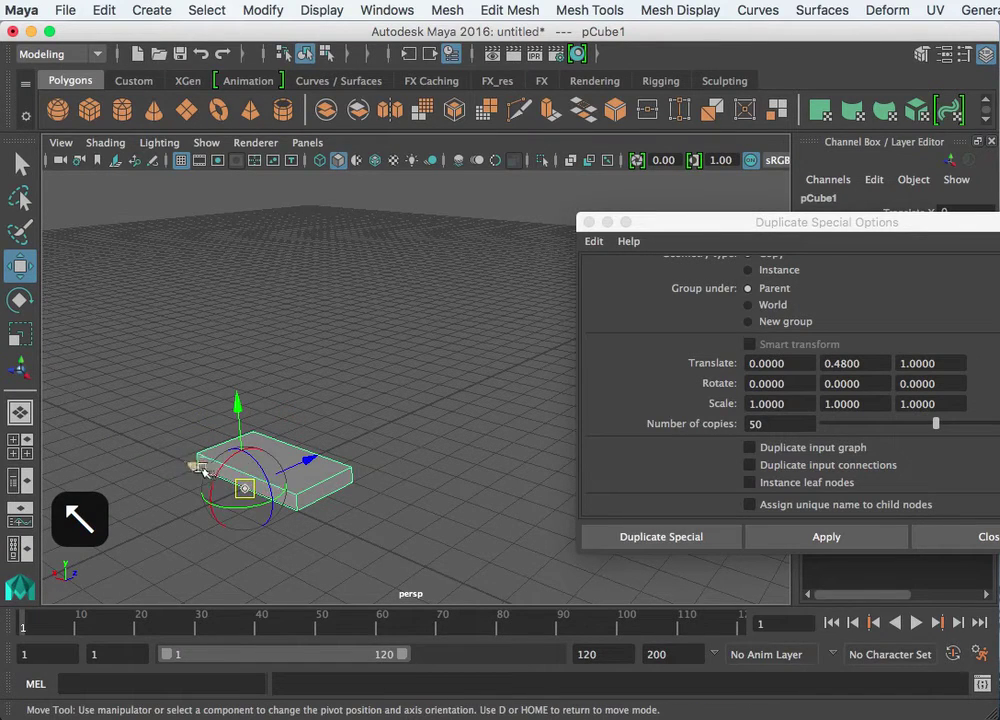
left_click(183, 463)
left_click_drag(183, 463, 113, 430)
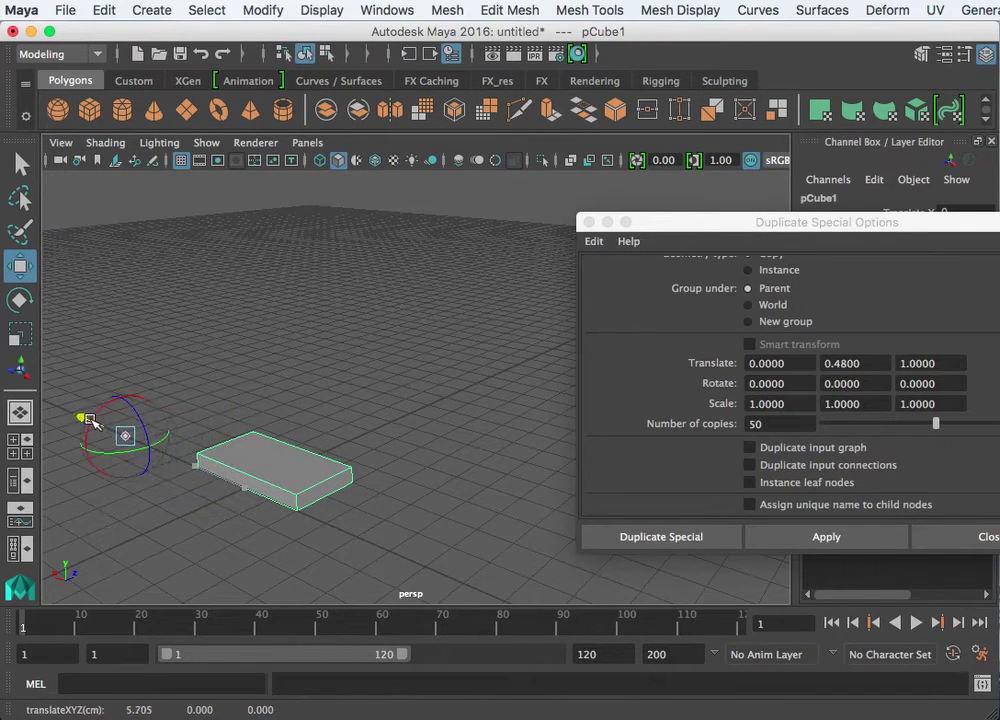
left_click_drag(89, 420, 95, 424)
key("super+z")
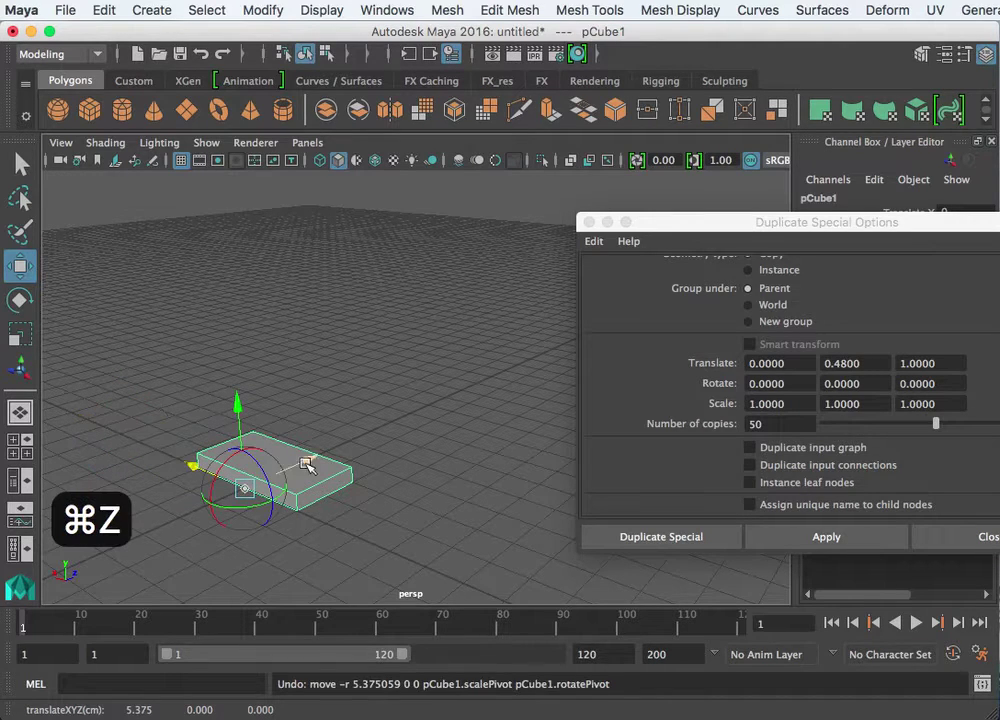
- Test a free rotation of the slab around its current pivot, undo it, and return to the Move tool
key("r")
key("r")
key("e")
mouse_move(263, 512)
left_mouse_down()
mouse_move(219, 529)
mouse_move(265, 521)
mouse_move(232, 527)
mouse_move(250, 522)
left_mouse_up()
key("super+z")
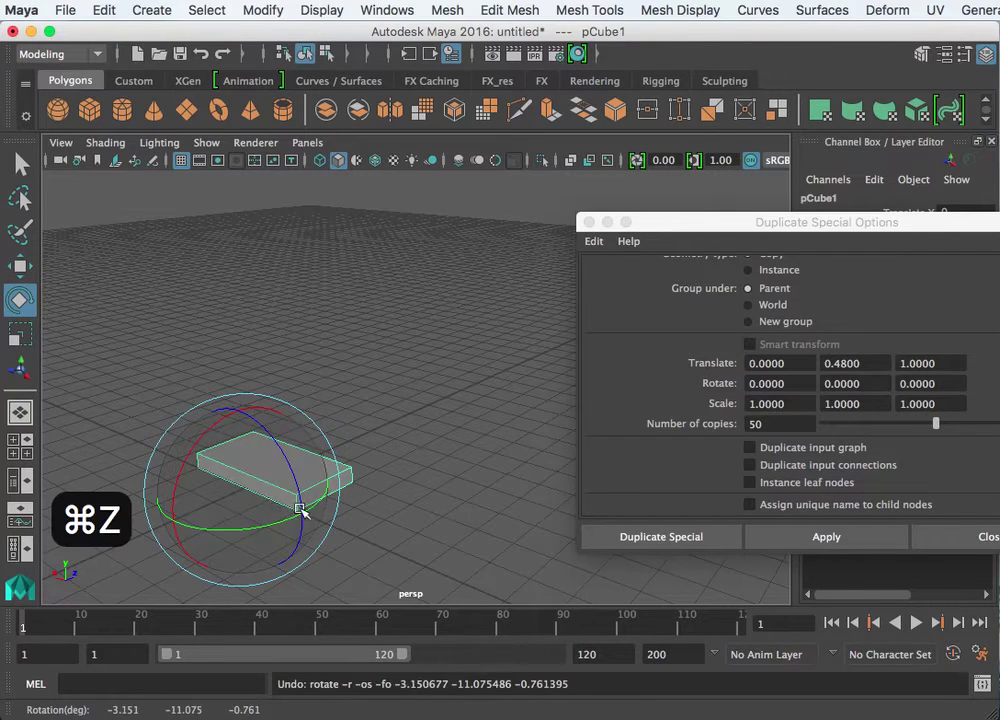
key("w")
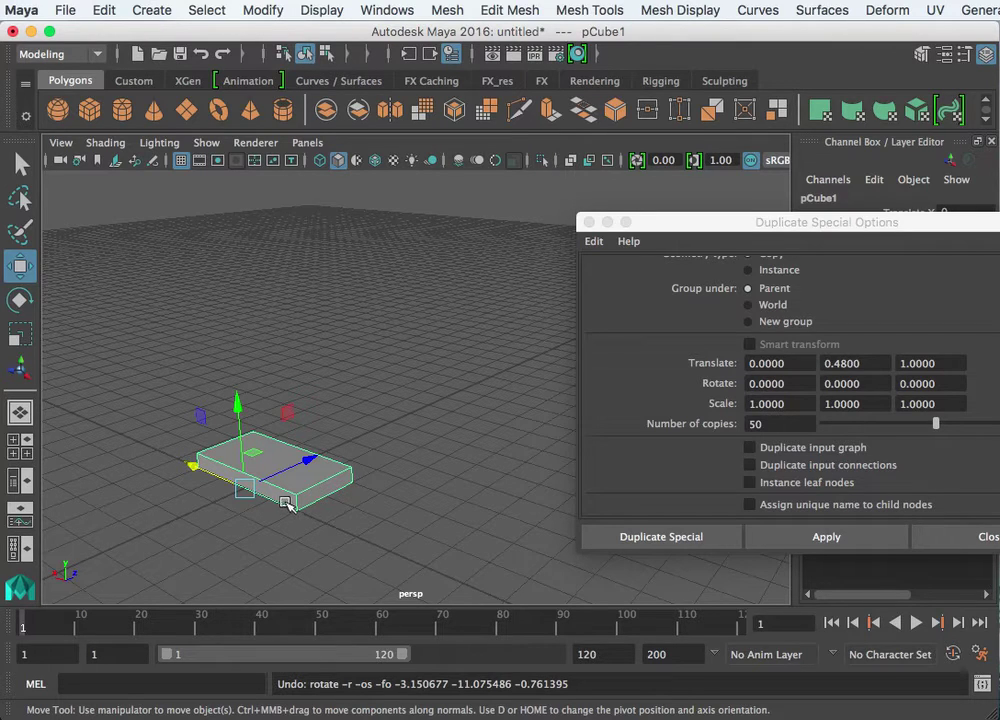
- Move the slab's pivot about 6.1 units along X beyond its end, and offset it 1 unit in Z with grid snapping
key("Home")
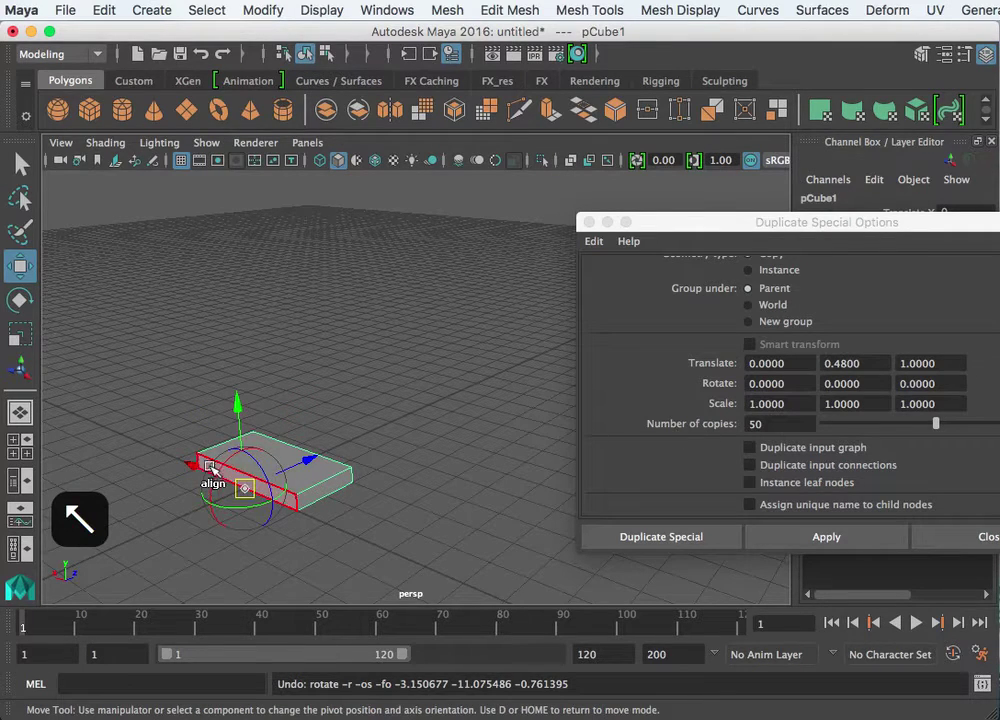
left_click(191, 466)
left_click_drag(191, 466, 85, 413)
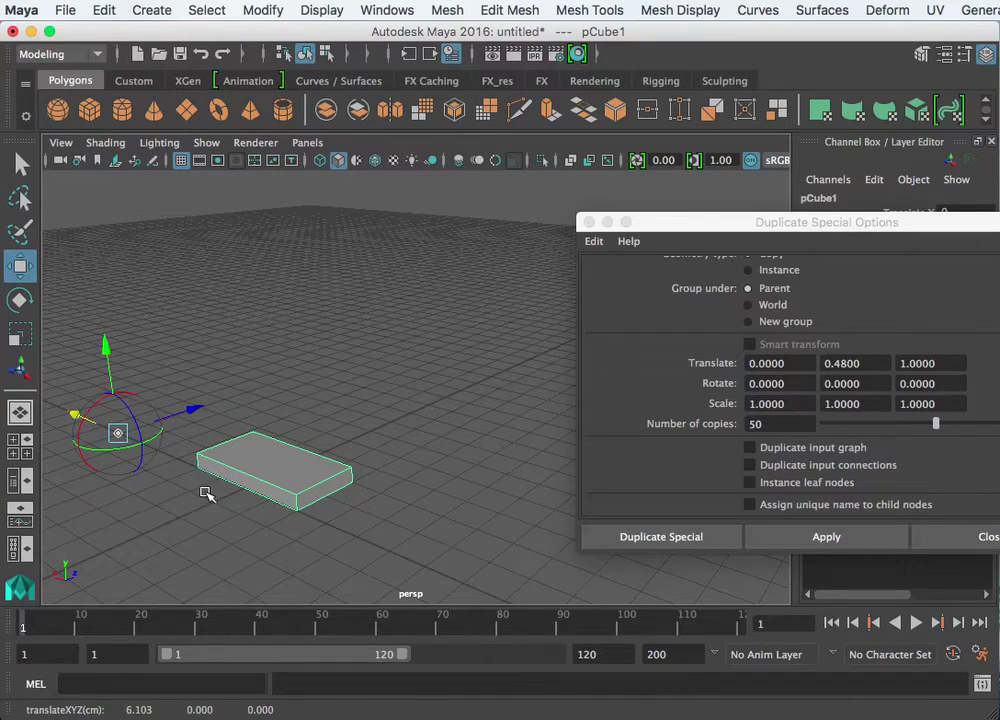
left_click_drag(207, 493, 420, 400, "alt")
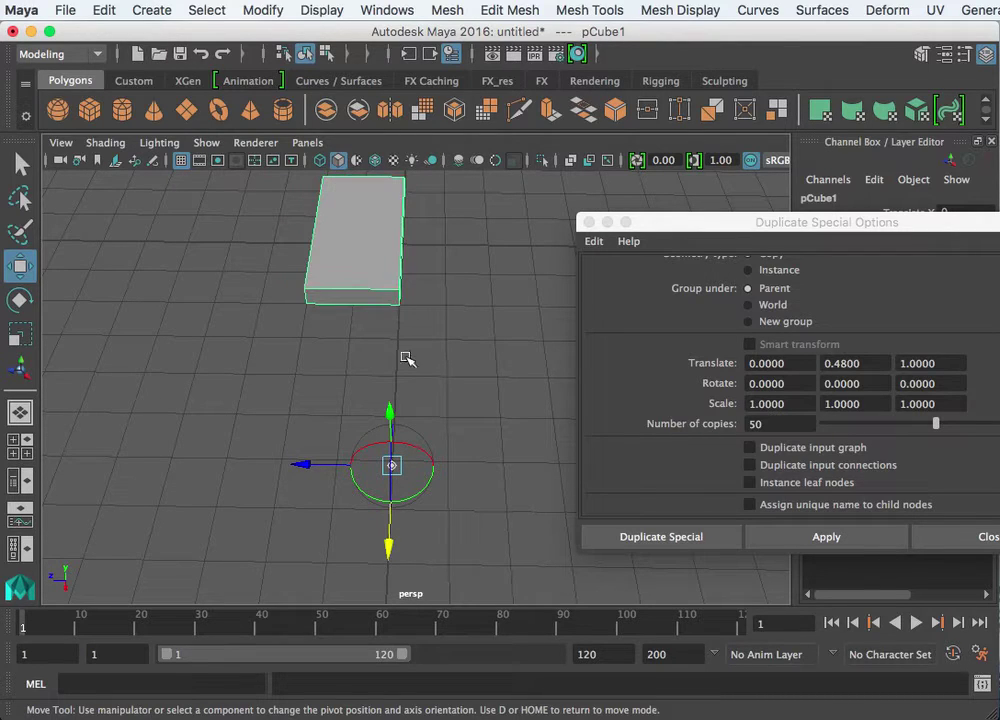
key("x")
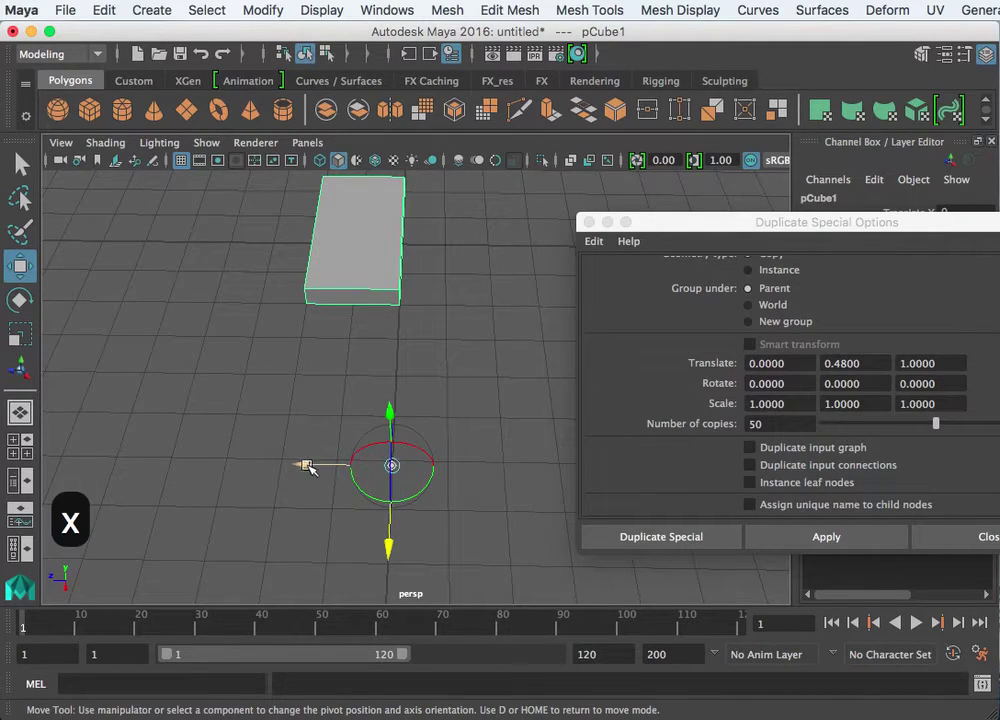
left_click_drag(391, 465, 336, 464)
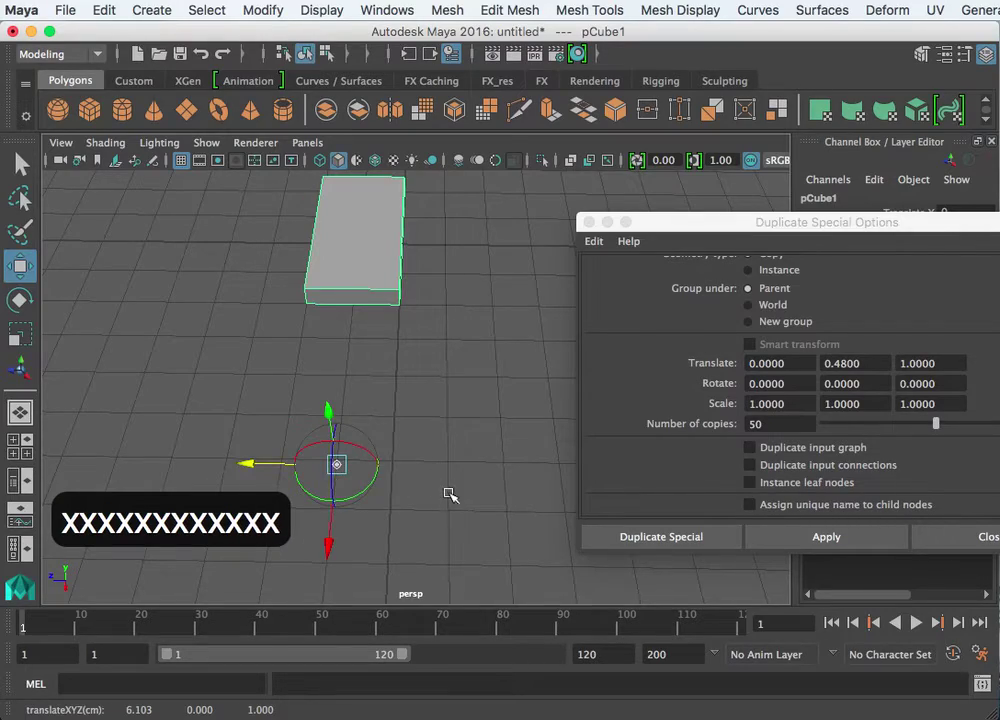
- Rotate the slab about 18.5 degrees around Y, swinging it around the offset pivot
left_click_drag(447, 492, 263, 453, "alt")
middle_click_drag(467, 442, 293, 500, "alt")
key("w")
key("r")
key("e")
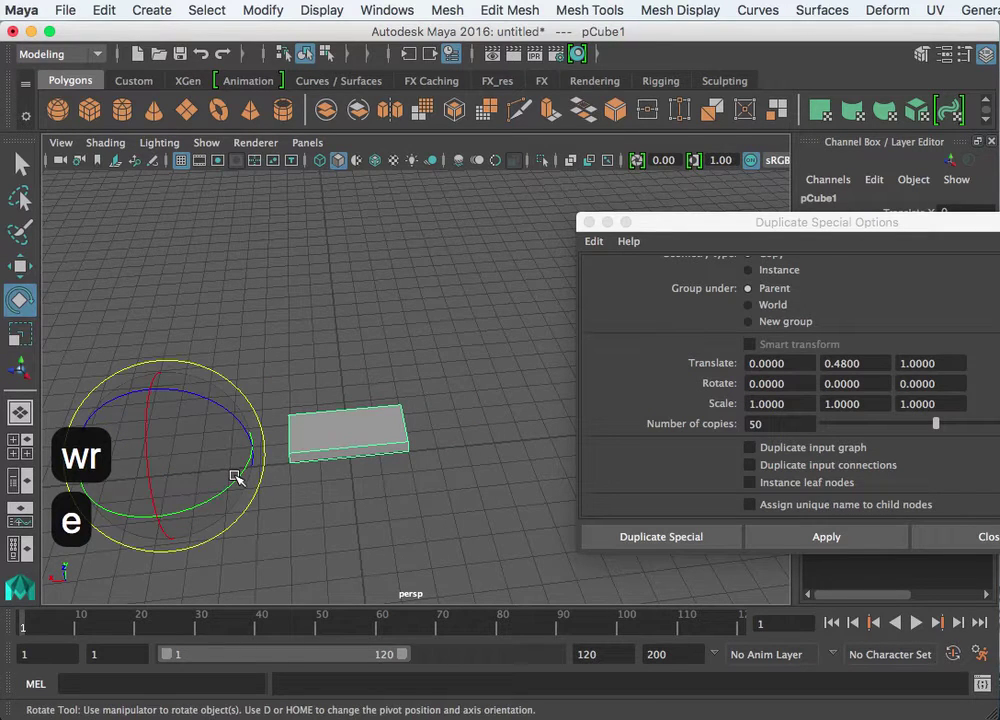
left_click_drag(236, 477, 275, 424)
key("super+z")
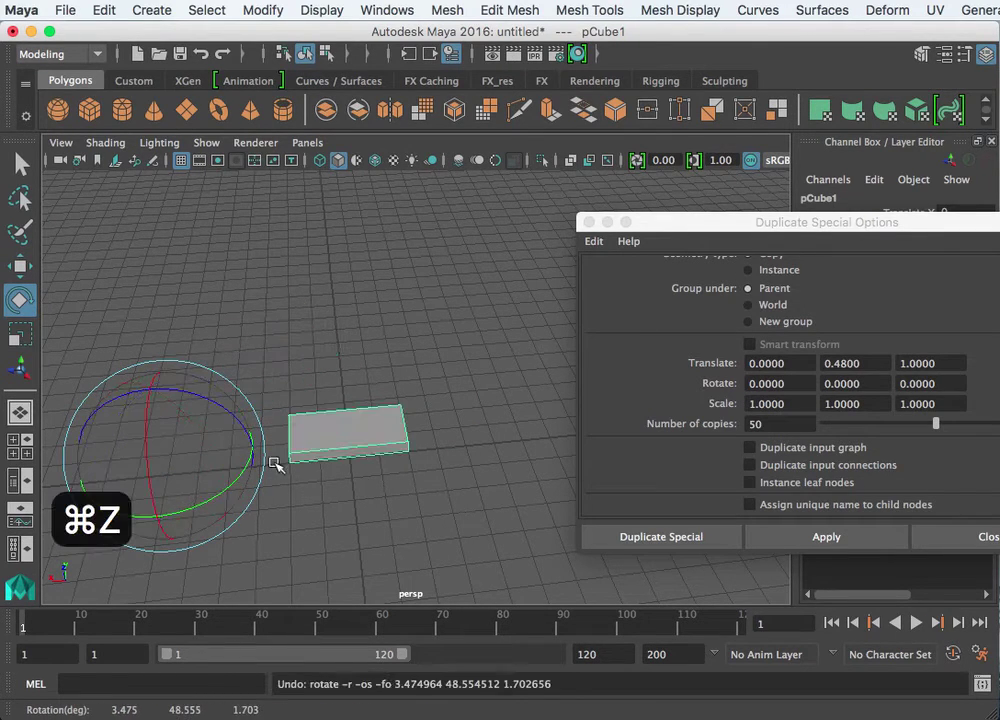
left_click_drag(219, 495, 212, 468)
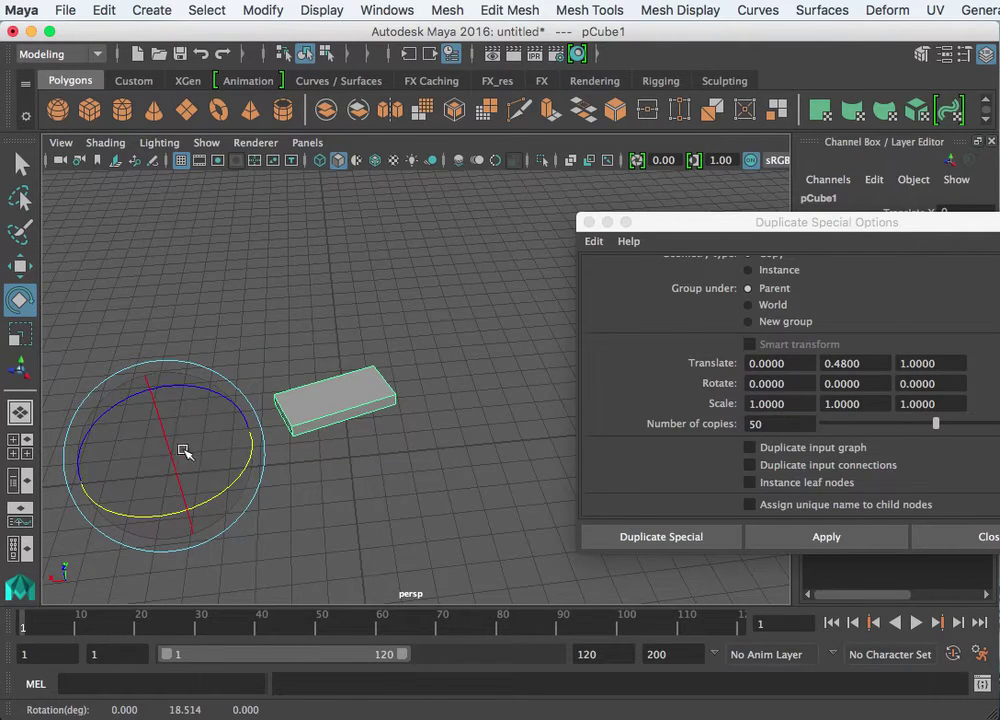
- Move the slab with grid snapping so its pivot sits at the grid's centre, and check the placement with the slab reselected
key("w")
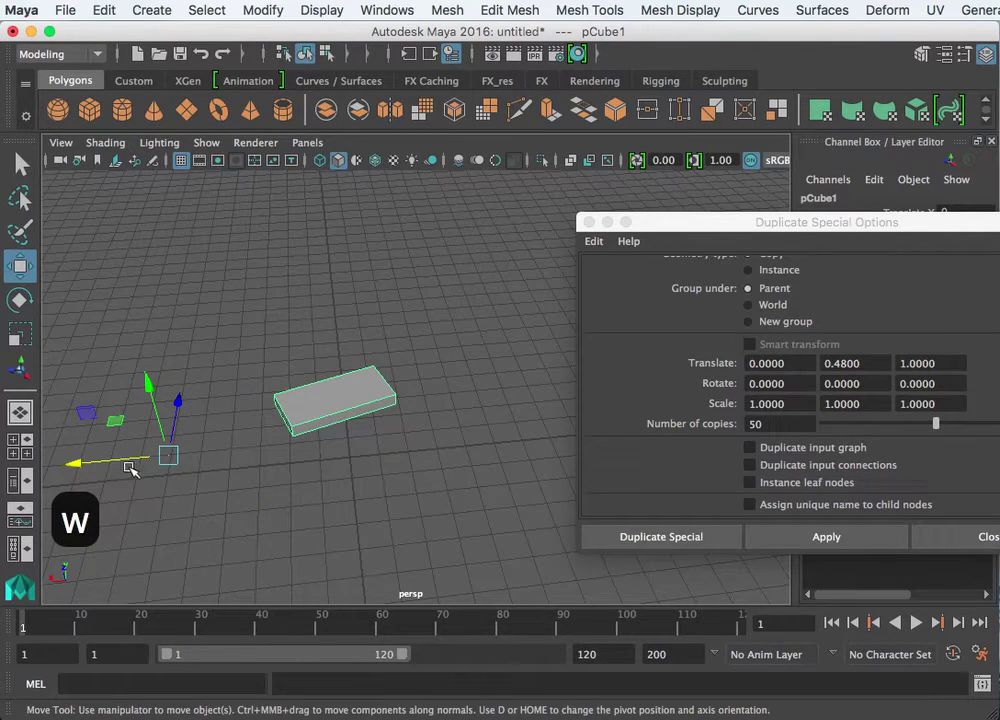
key("x")
left_click_drag(172, 462, 375, 462)
key("x")
left_click(455, 461)
left_click_drag(458, 460, 351, 458, "alt")
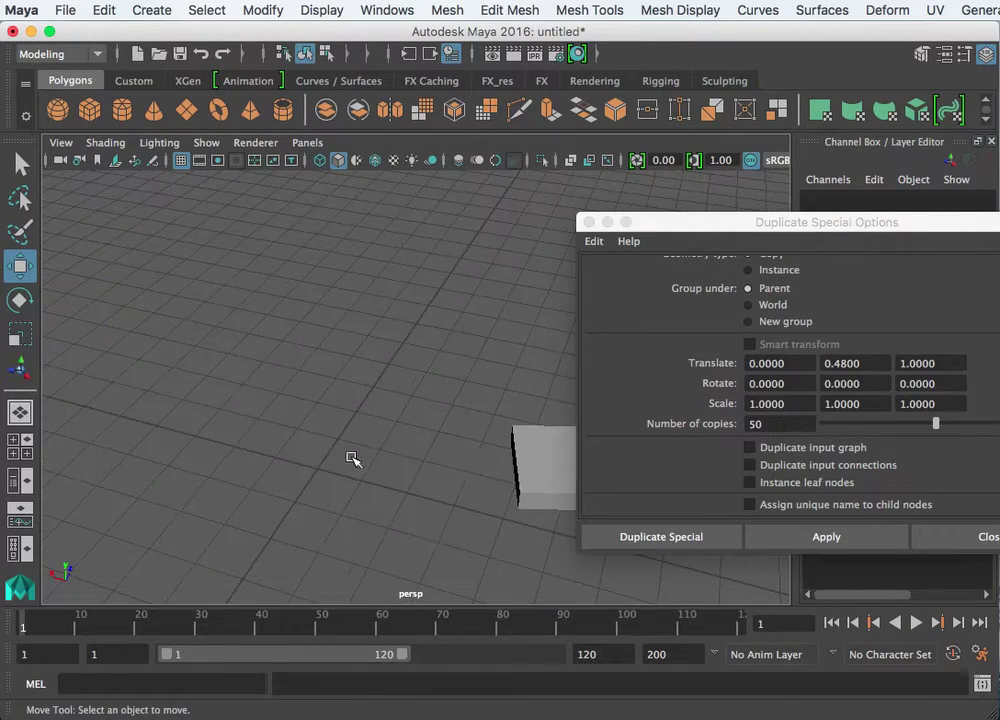
left_click(518, 465)
left_click_drag(408, 502, 302, 503, "alt")
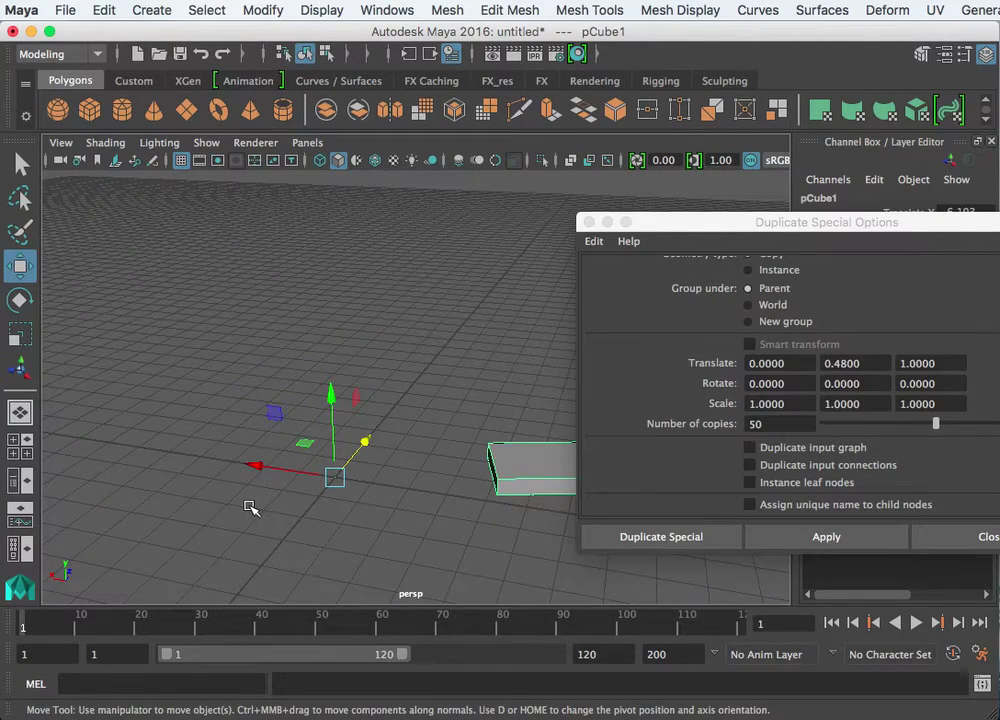
key("x")
key("x")
key("x")
key("x")
key("x")
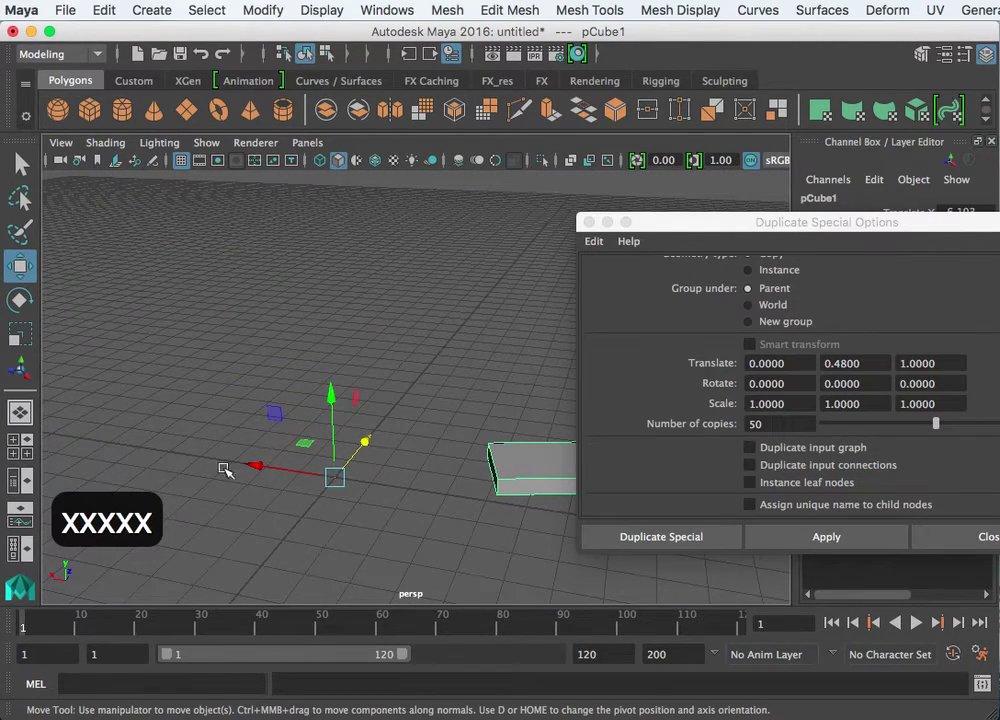
- Reset the slab's Y rotation to 0
left_click_drag(290, 475, 377, 509, "alt")
left_click_drag(667, 227, 796, 148)
left_click_drag(569, 285, 542, 328, "alt")
left_click_drag(551, 412, 468, 440, "alt")
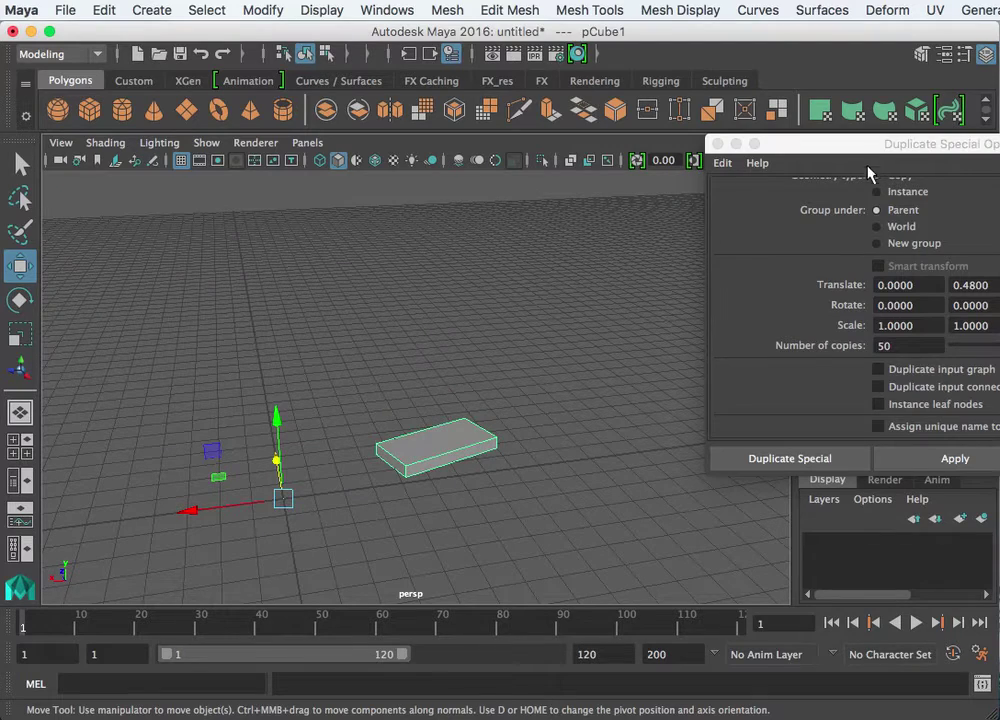
left_click_drag(862, 155, 802, 537)
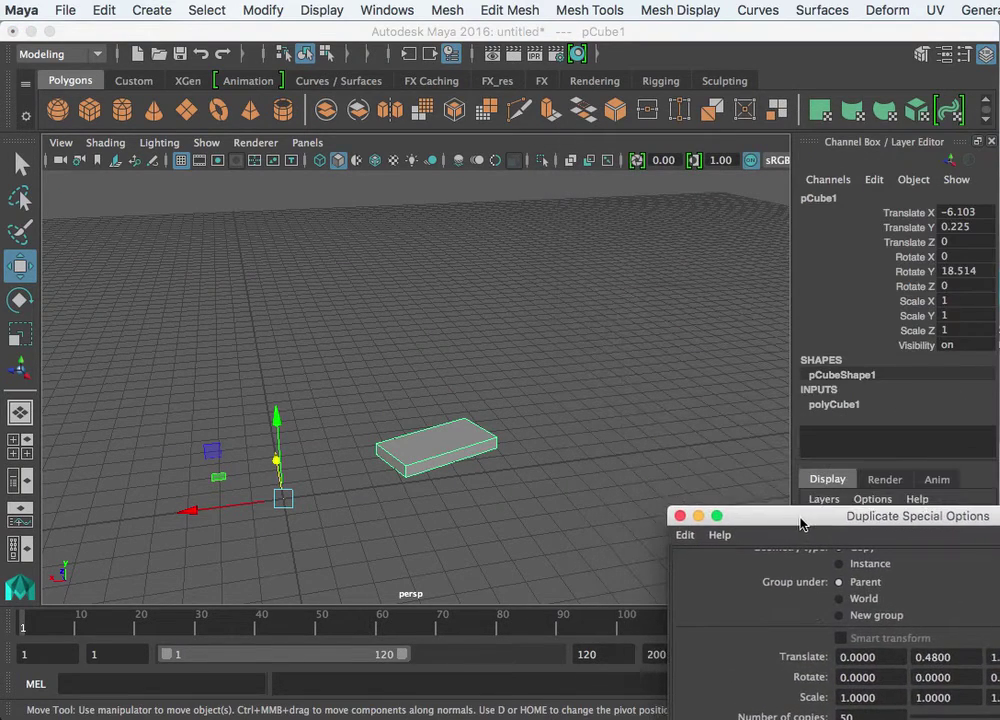
double_click(950, 270)
type("0")
key("Return")
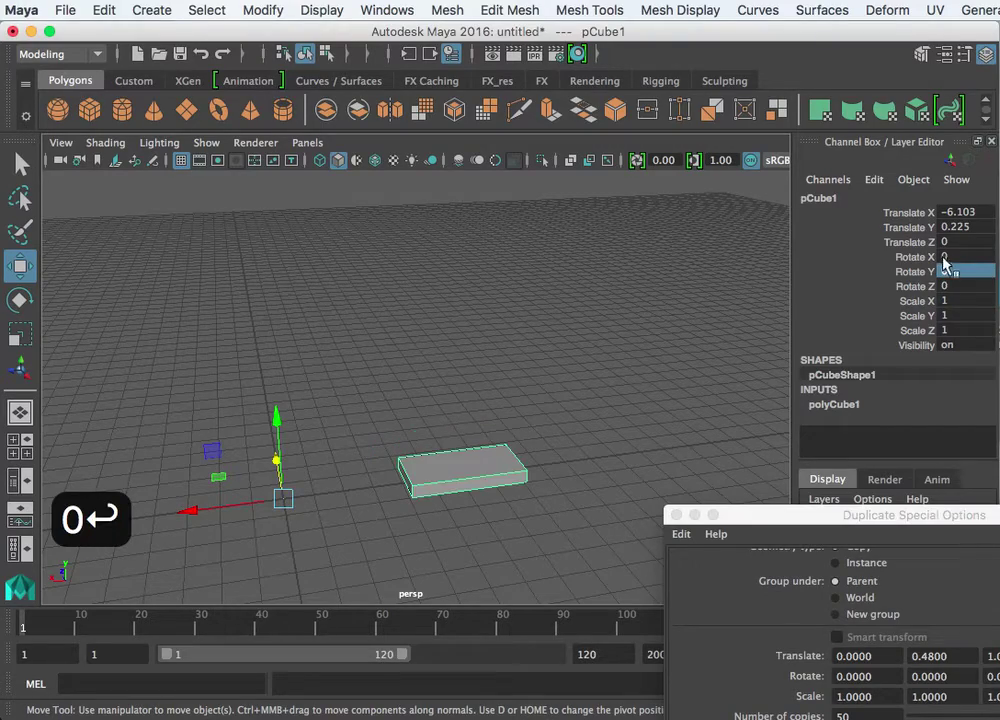
- Set the Z translation in the Duplicate Special options to 0
left_click_drag(790, 514, 785, 217)
left_click_drag(422, 330, 380, 432, "alt")
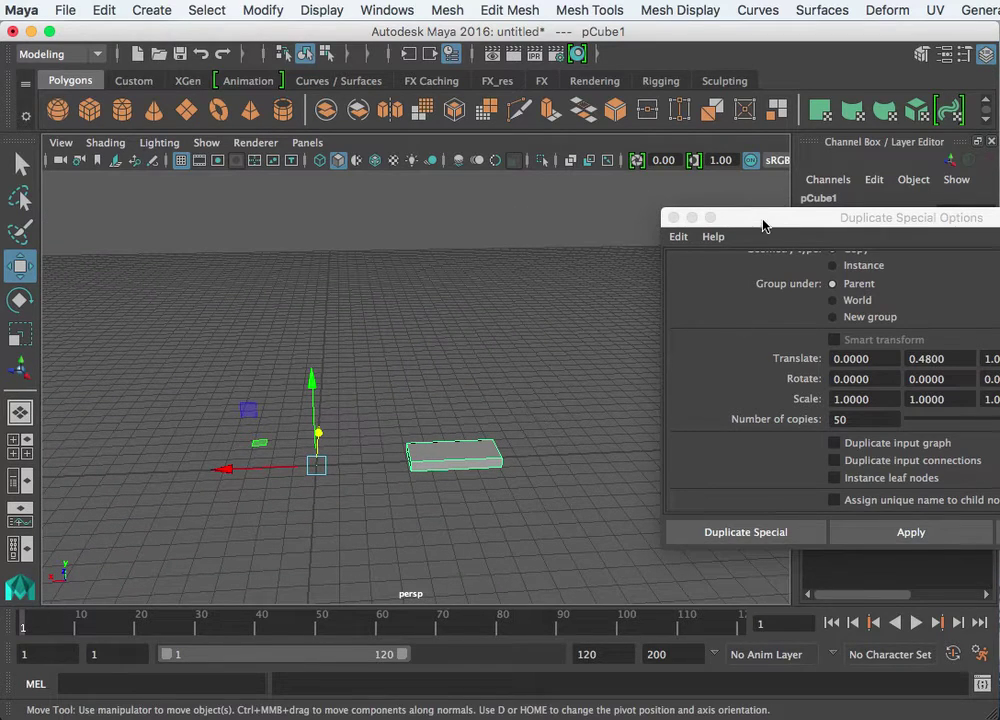
left_click_drag(763, 224, 723, 218)
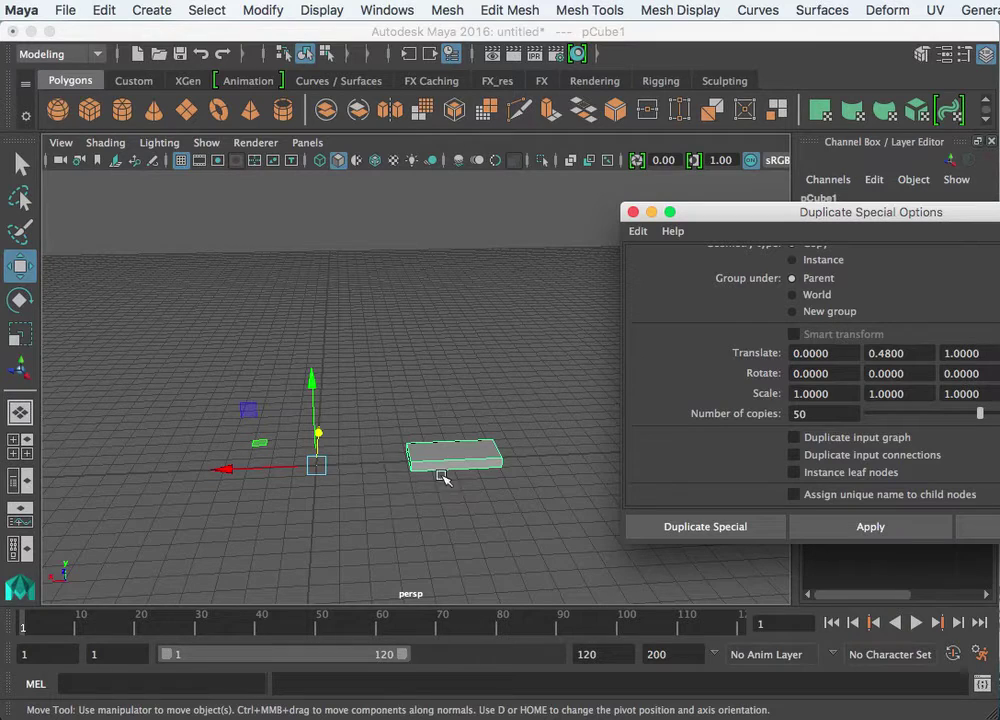
left_click_drag(862, 212, 750, 196)
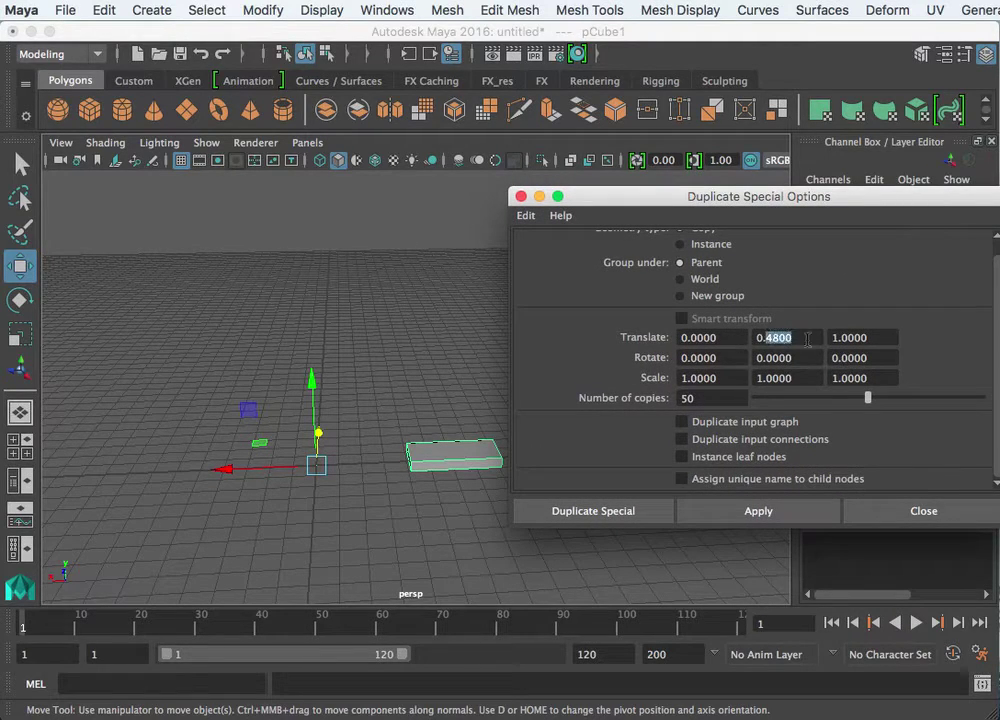
left_click_drag(831, 338, 910, 337)
type("0")
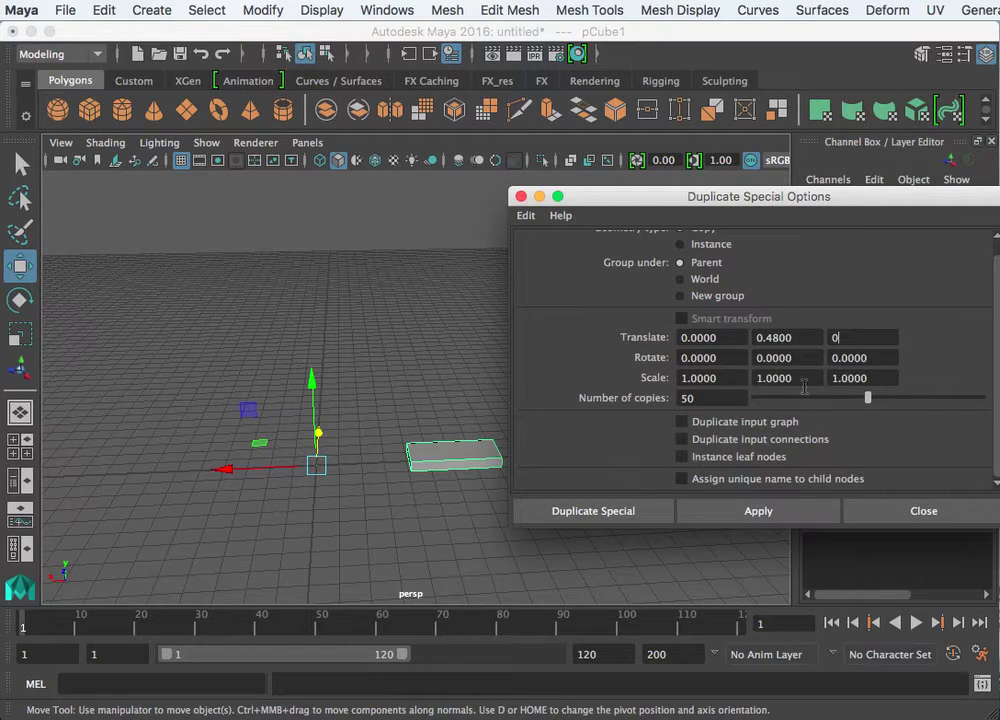
- Test Duplicate Special on the slab with a Y rotation of 5 degrees and 1 copy, and undo the copy
left_click_drag(807, 357, 758, 357)
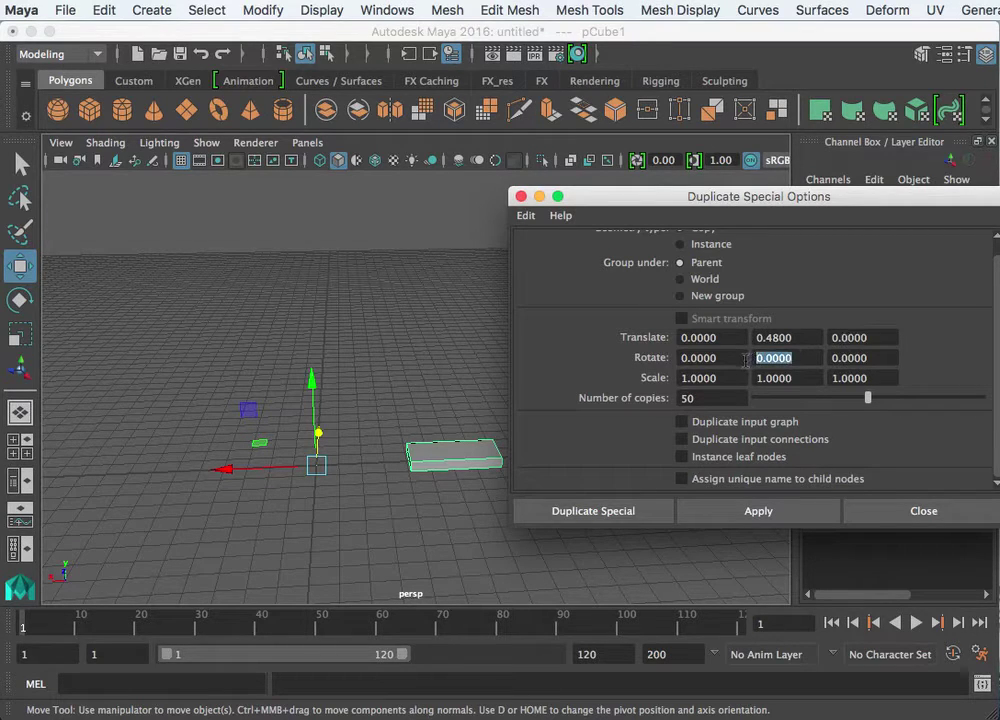
type("5")
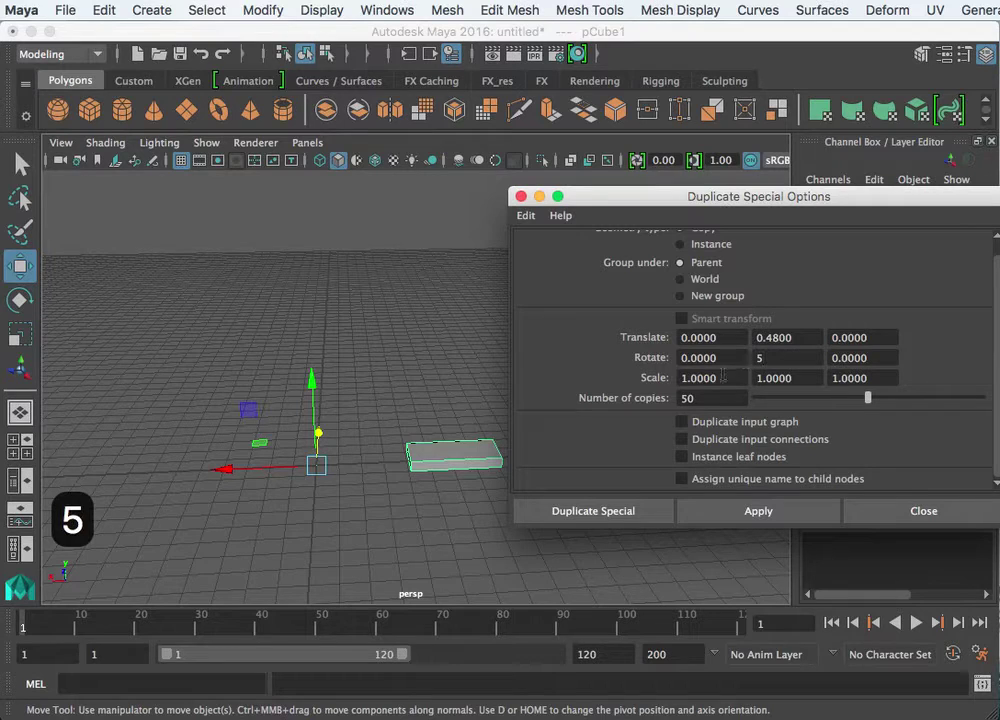
double_click(732, 400)
type("1")
left_click(700, 511)
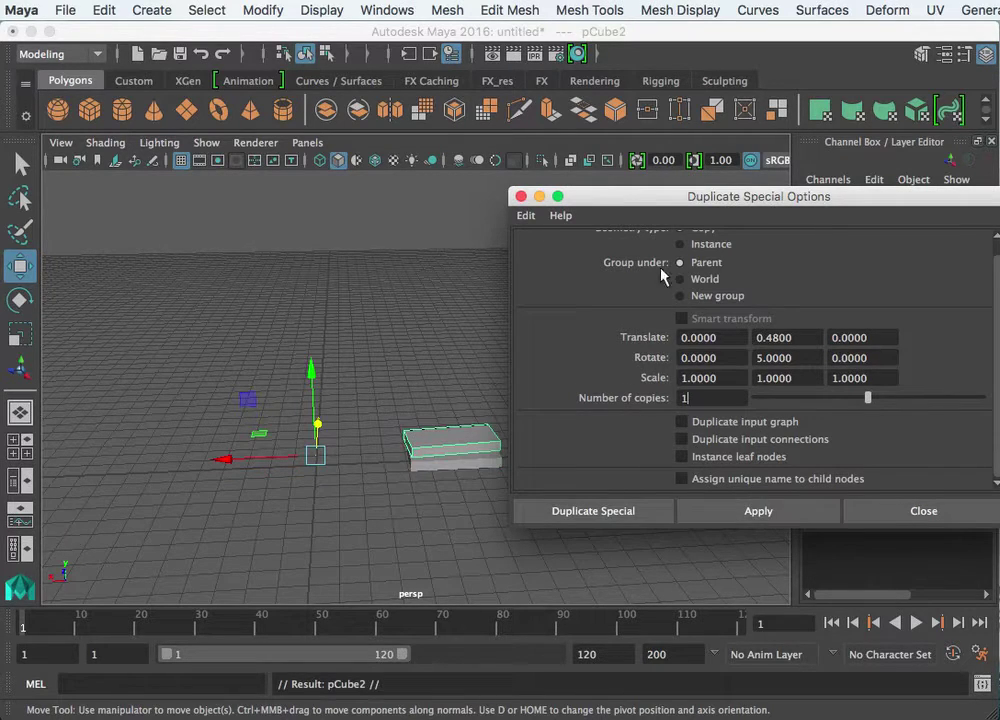
left_click_drag(633, 199, 758, 214)
left_click_drag(504, 473, 341, 479, "alt")
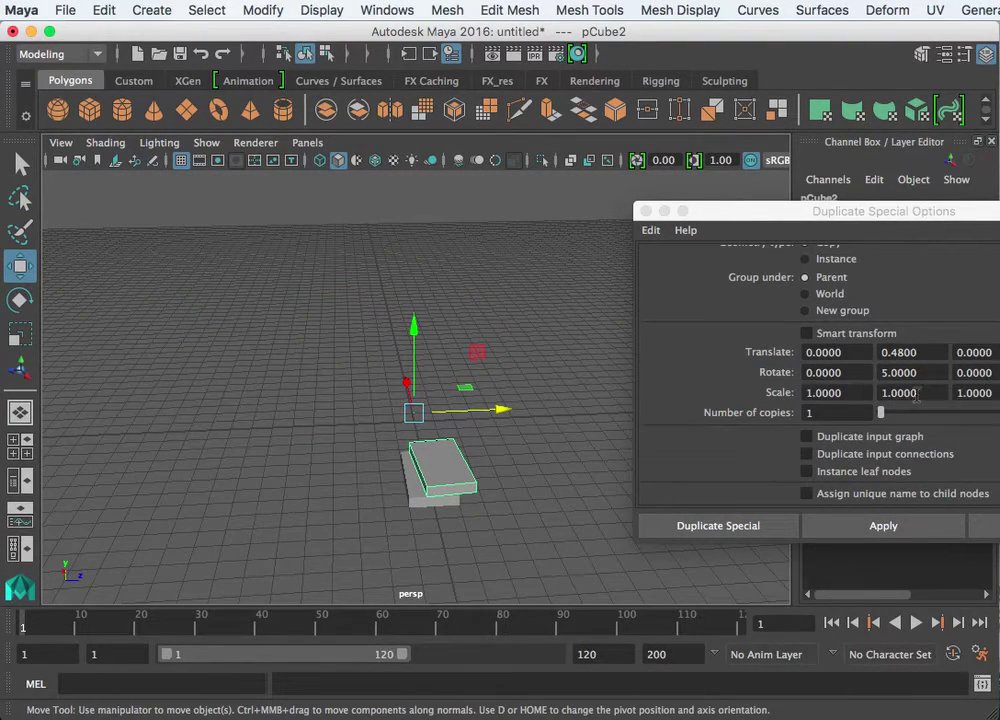
left_click(595, 480)
key("super+z")
key("super+z")
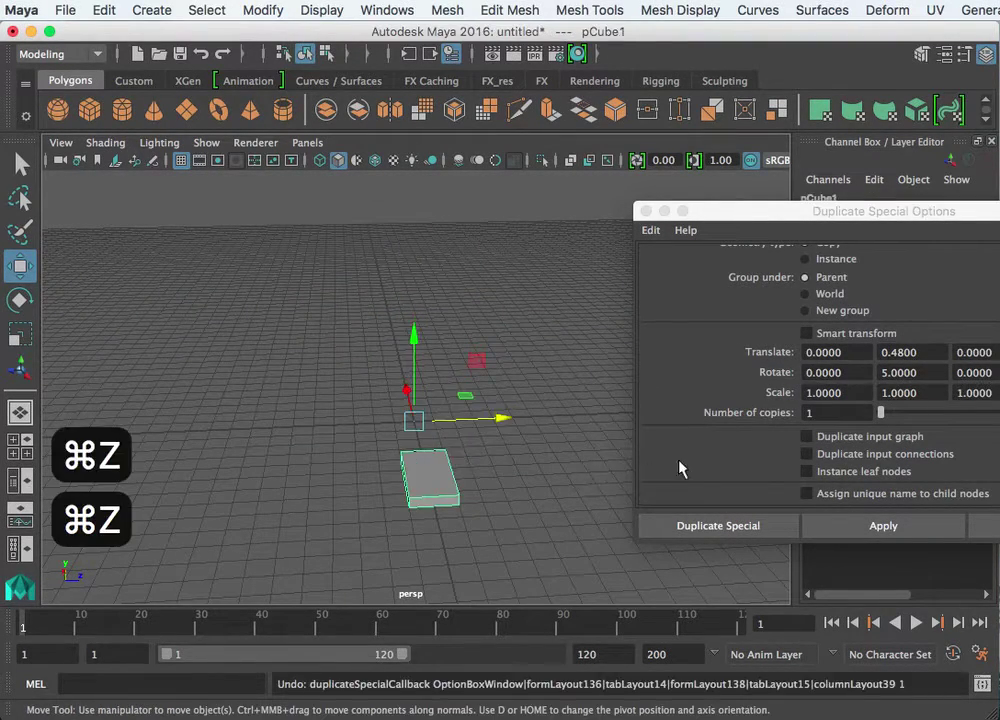
- Set the Duplicate Special Y rotation to 15 degrees, apply it to the slab, and check the copy's overlap from above
double_click(905, 372)
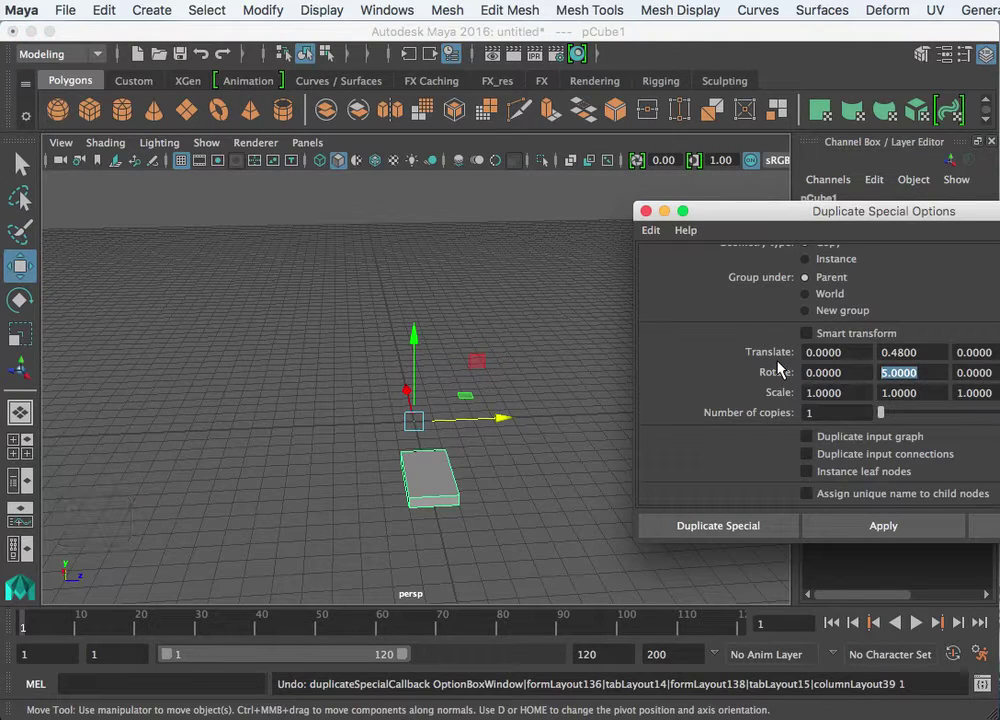
type("15")
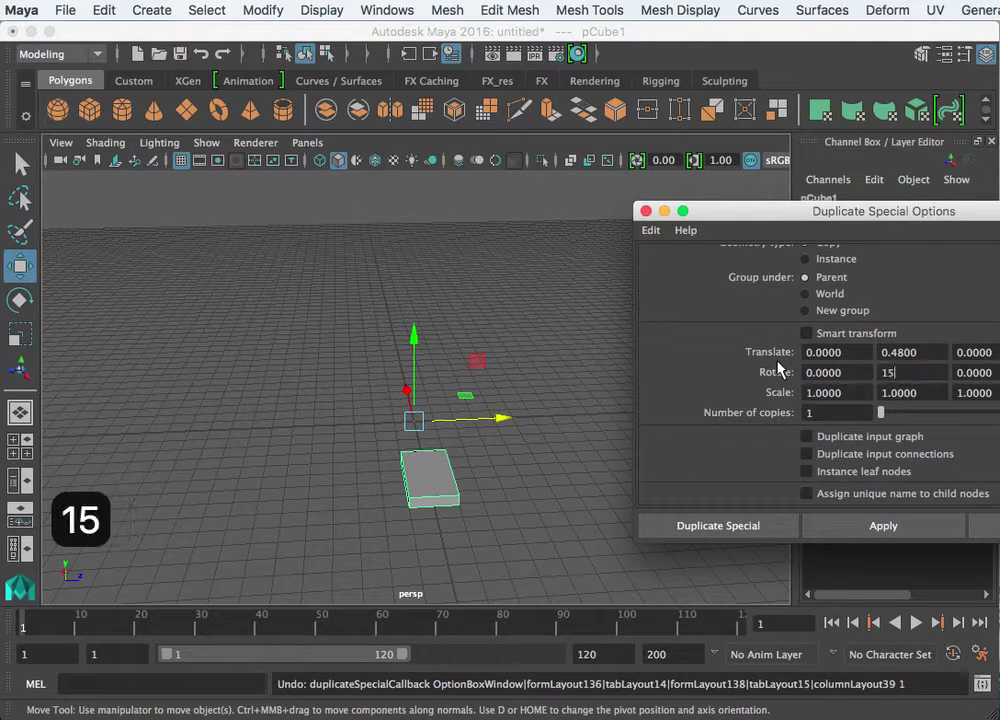
left_click(905, 530)
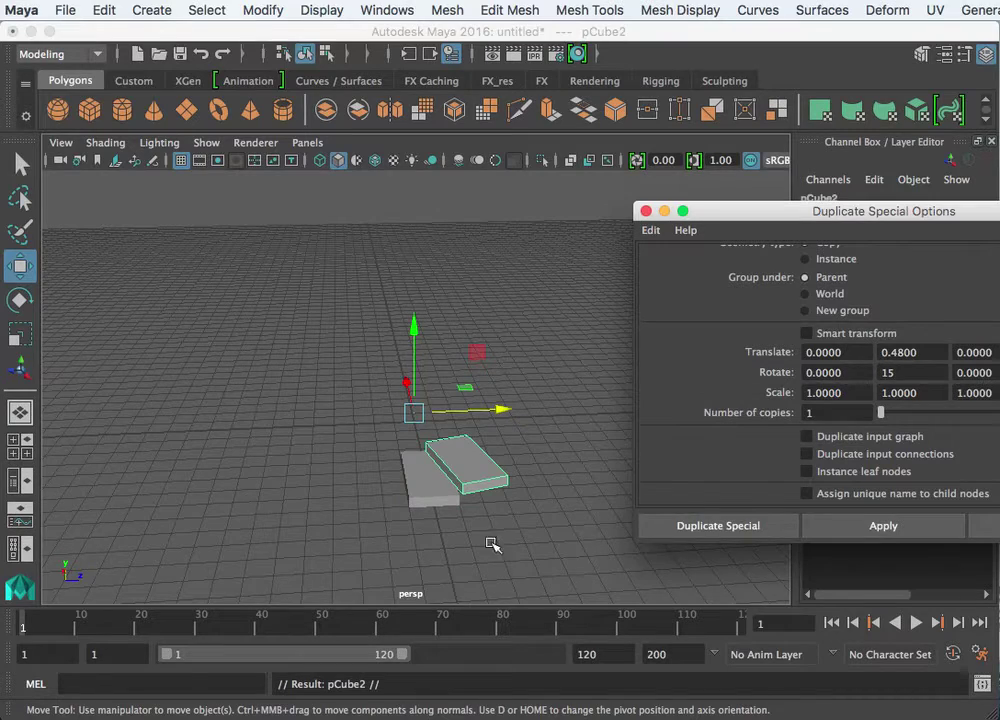
left_click_drag(431, 529, 522, 594, "alt")
scroll(502, 480, "up", 2)
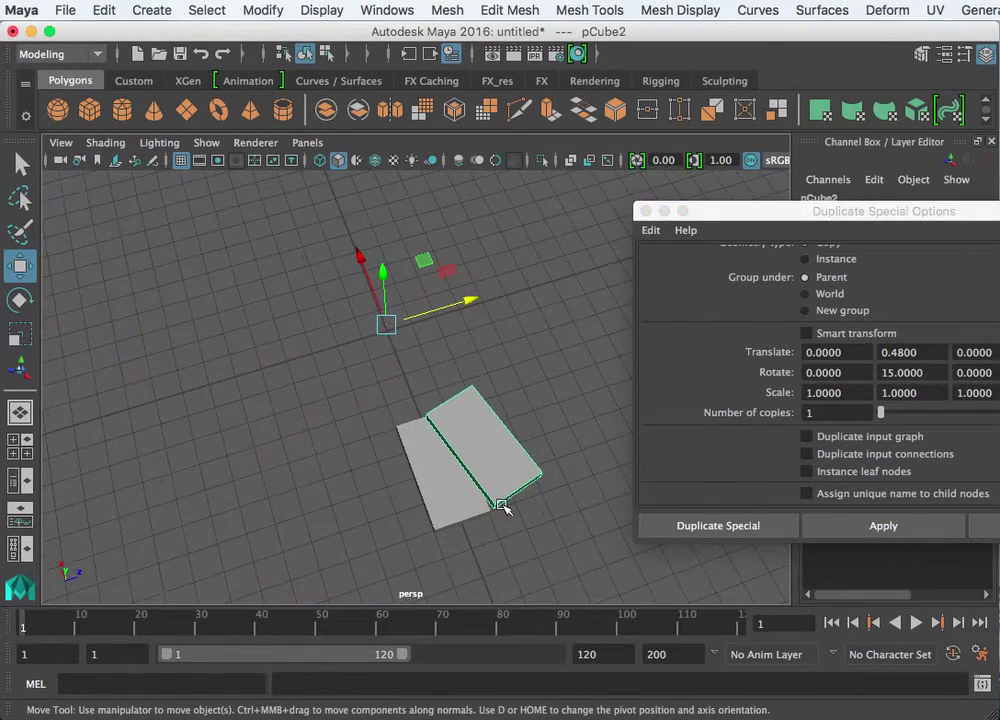
- Change the Duplicate Special Y rotation to 12 degrees and undo the slab's last test copy
left_click(926, 371)
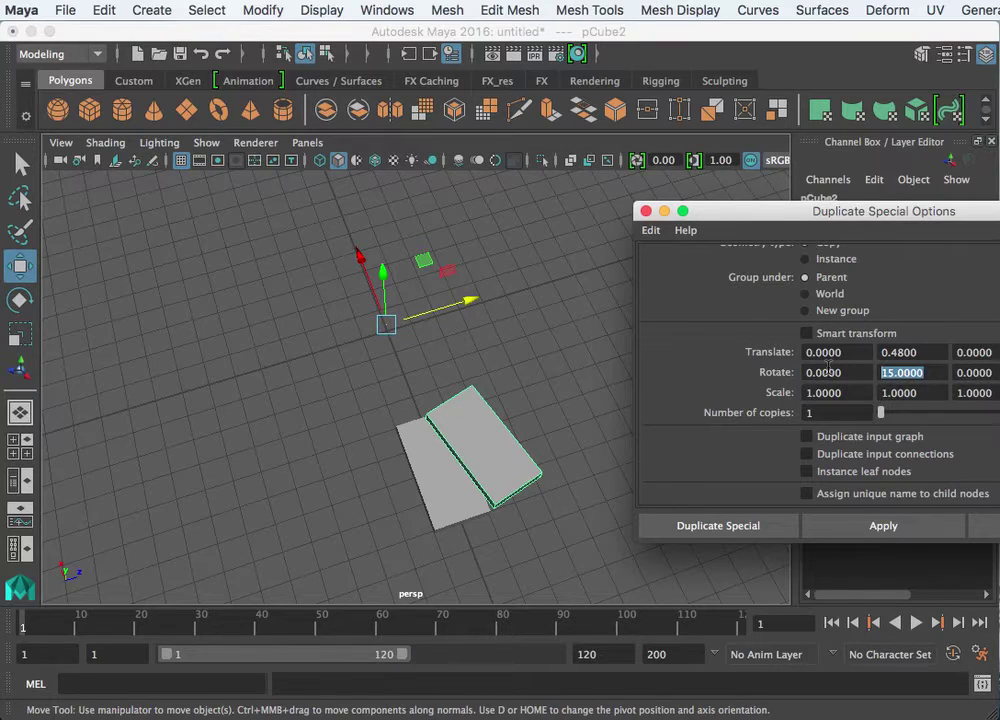
type("12")
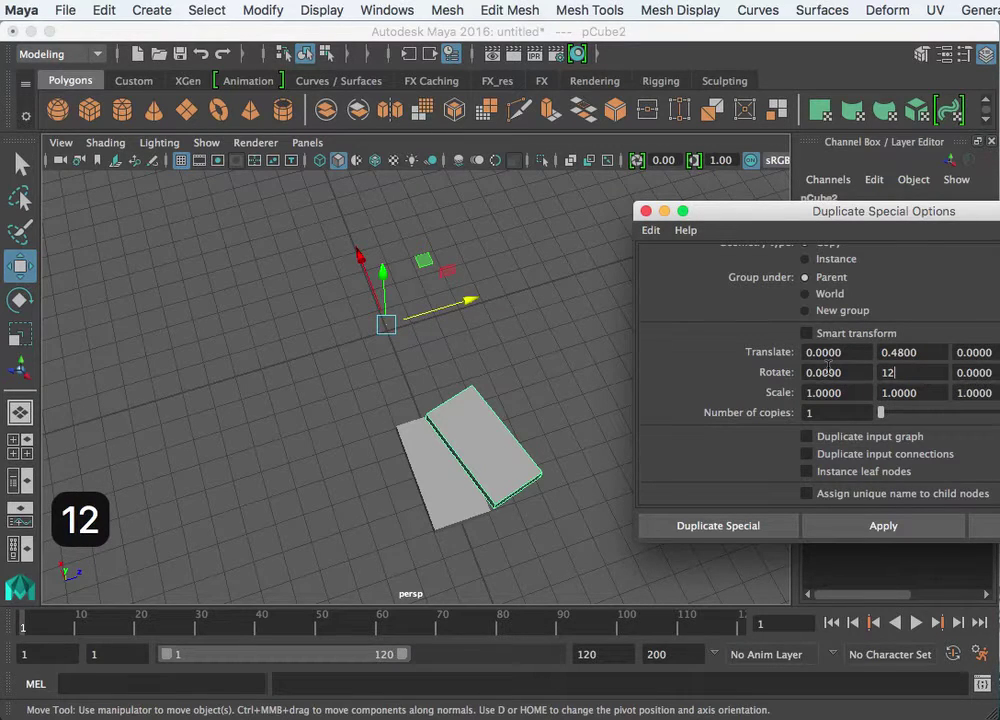
left_click(578, 443)
key("super+z")
key("super+z")
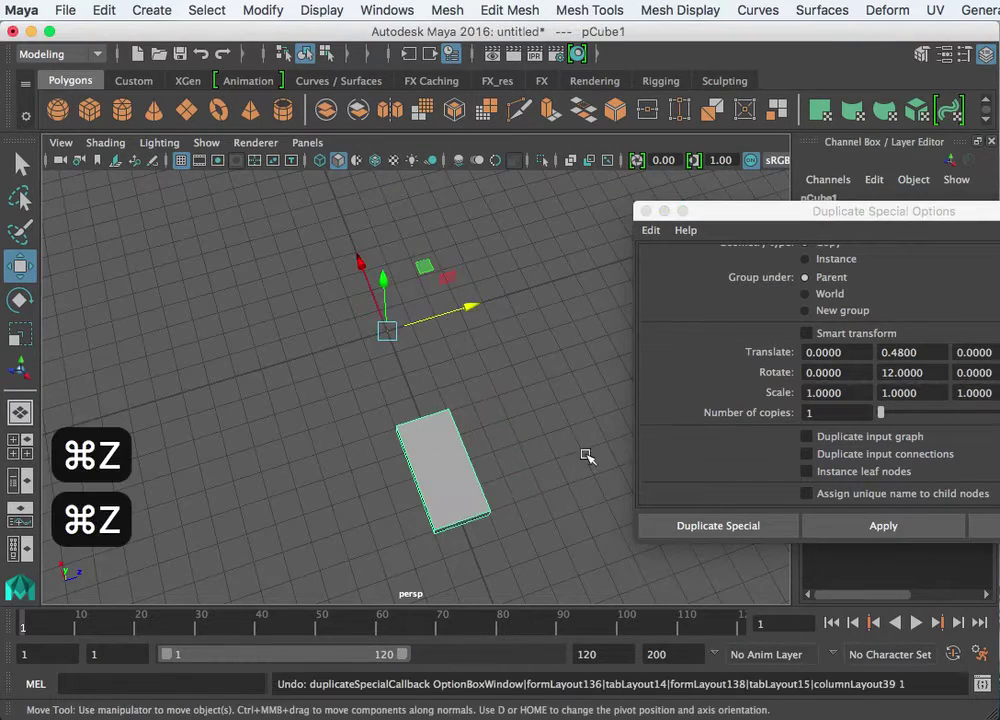
- Test a single slab copy with the 12-degree rotation, view it from another angle, and undo it
left_click(897, 527)
left_click_drag(560, 508, 600, 465, "alt")
key("super+z")
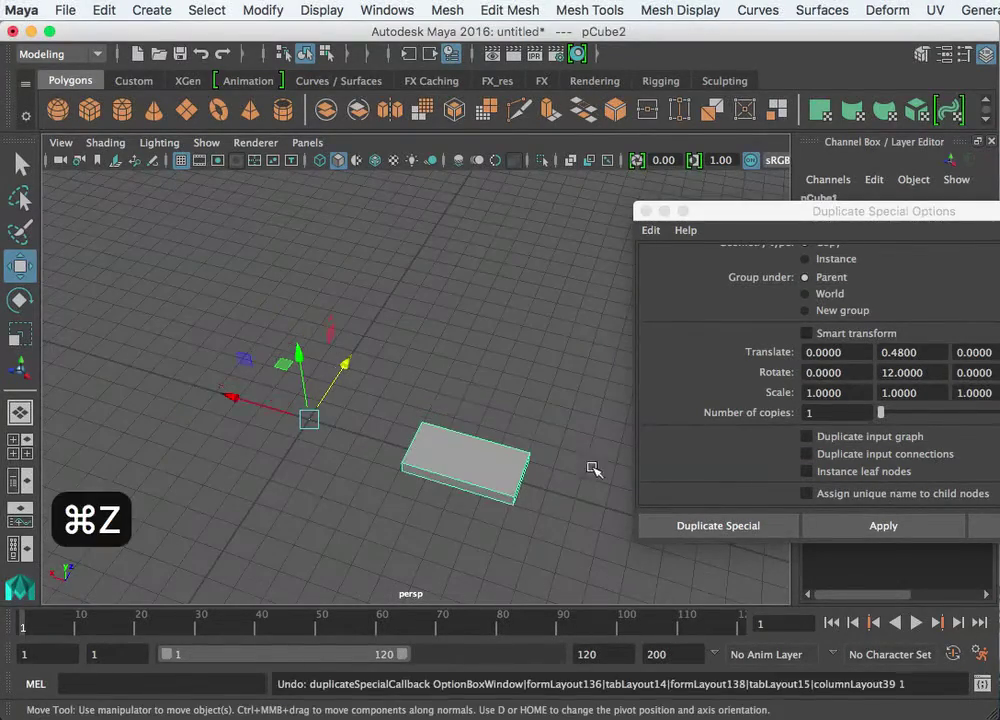
- Set the number of copies to 100, apply Duplicate Special to the slab, and inspect the spiral staircase from the side
left_click_drag(533, 449, 343, 288, "alt")
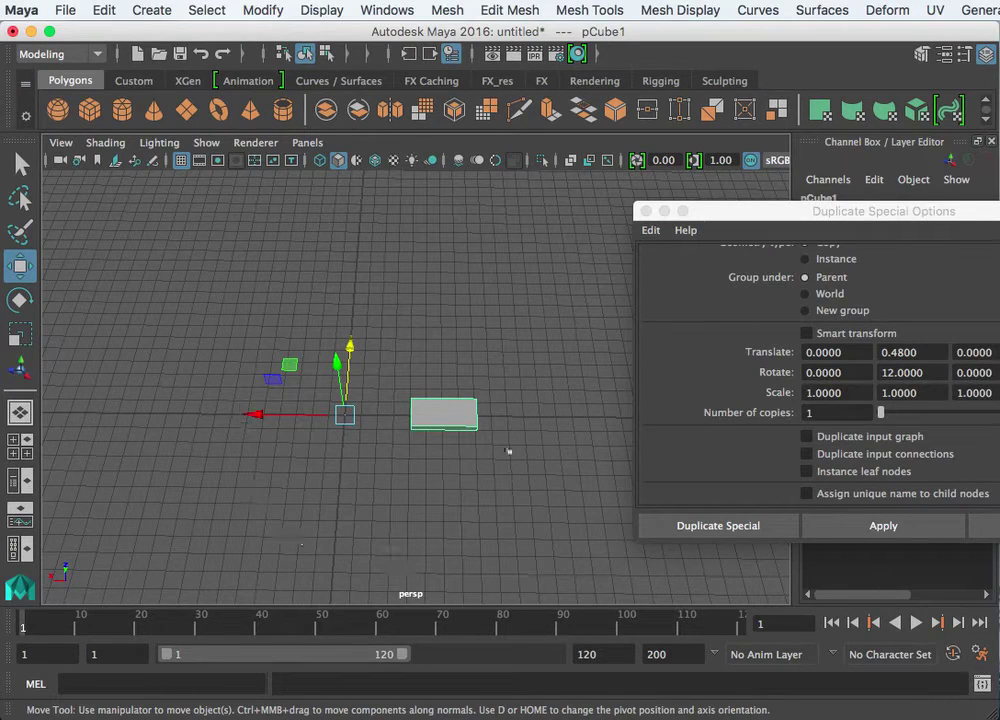
double_click(851, 418)
type("100")
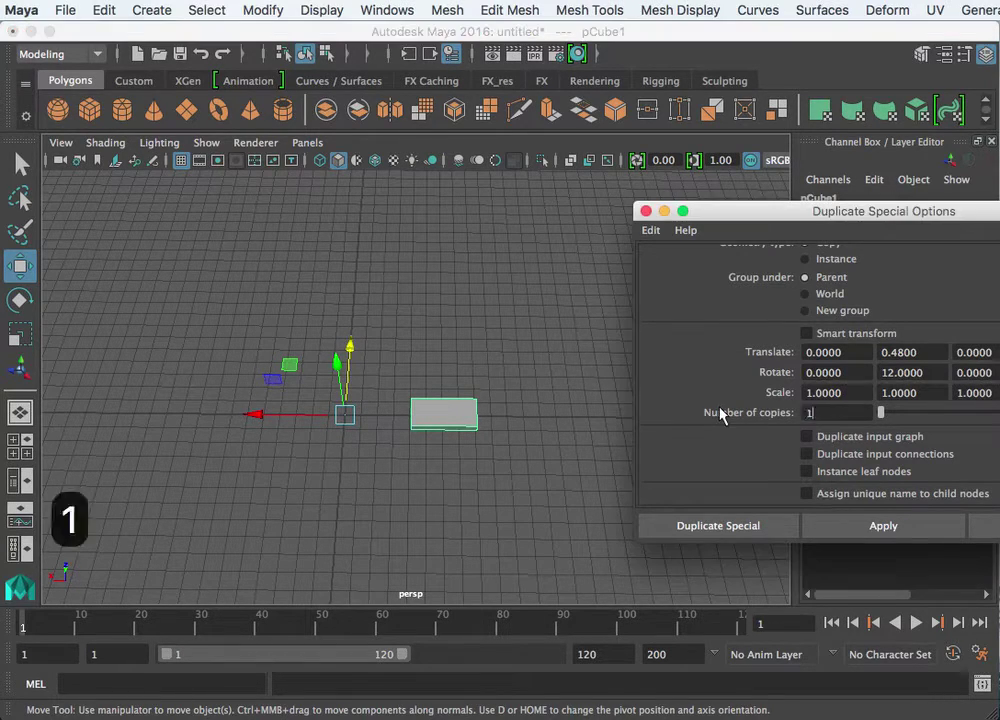
left_click(886, 527)
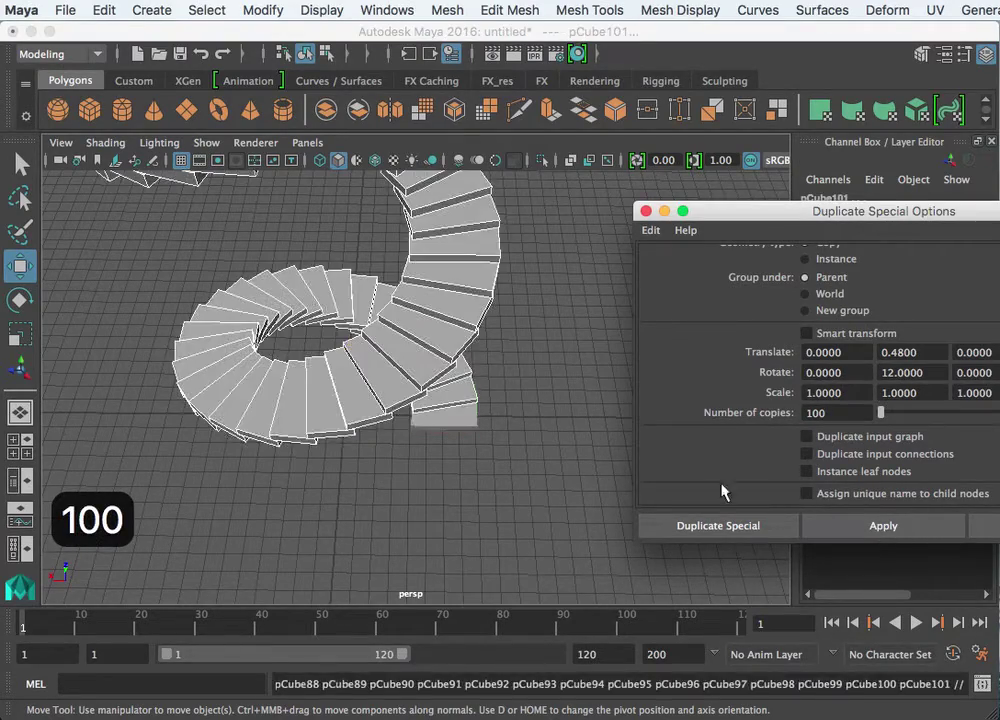
left_click_drag(661, 481, 194, 509, "alt")
right_click_drag(194, 509, 429, 375, "alt")
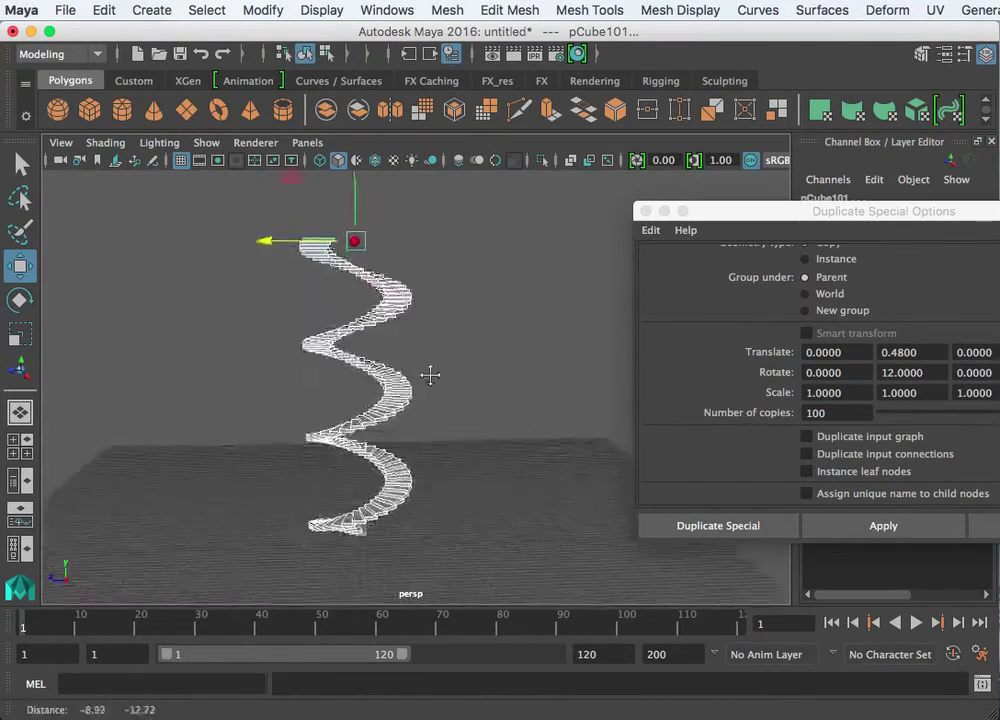
scroll(424, 384, "up", 5)
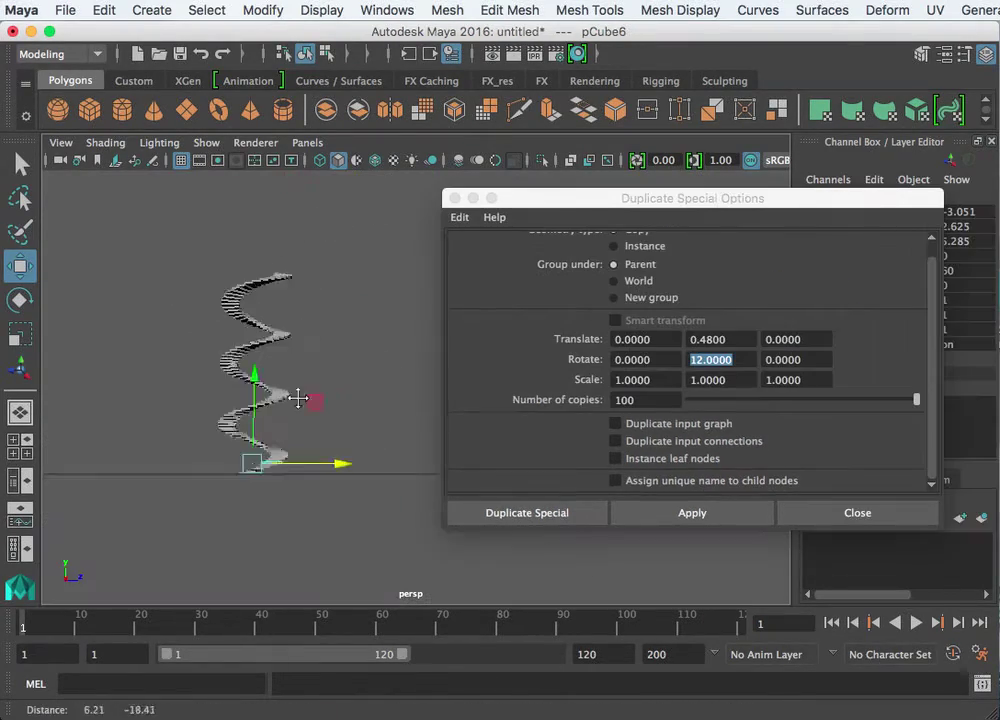
left_click_drag(298, 398, 380, 400, "alt")
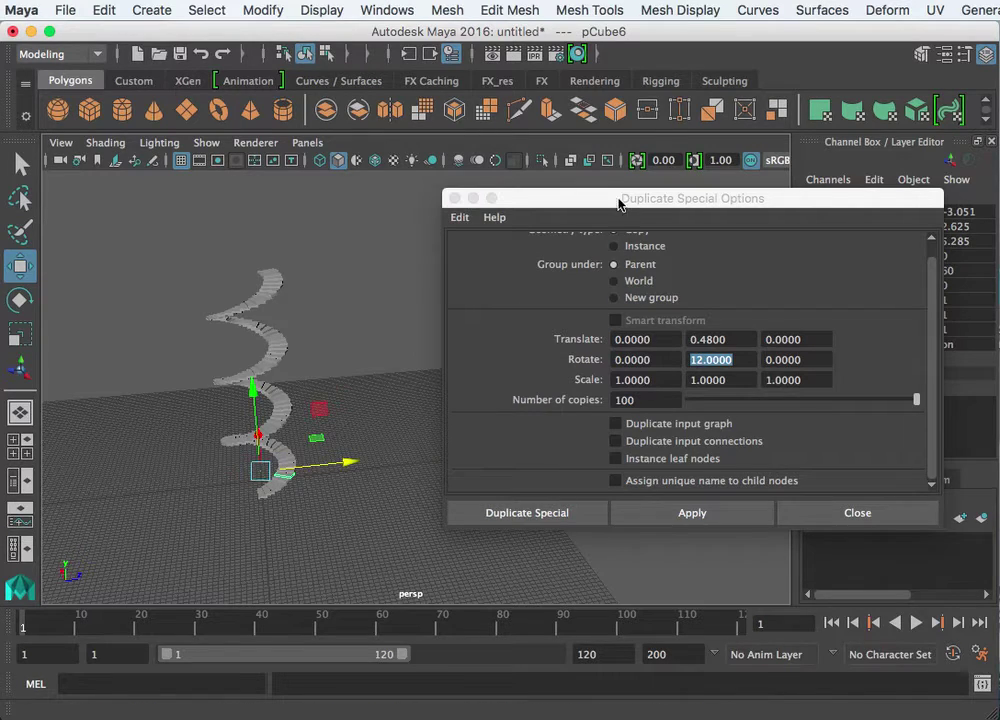
- Select all the slabs of the spiral staircase and delete them
left_click_drag(618, 203, 774, 206)
left_click(315, 297)
left_click_drag(315, 297, 143, 562)
key("Delete")
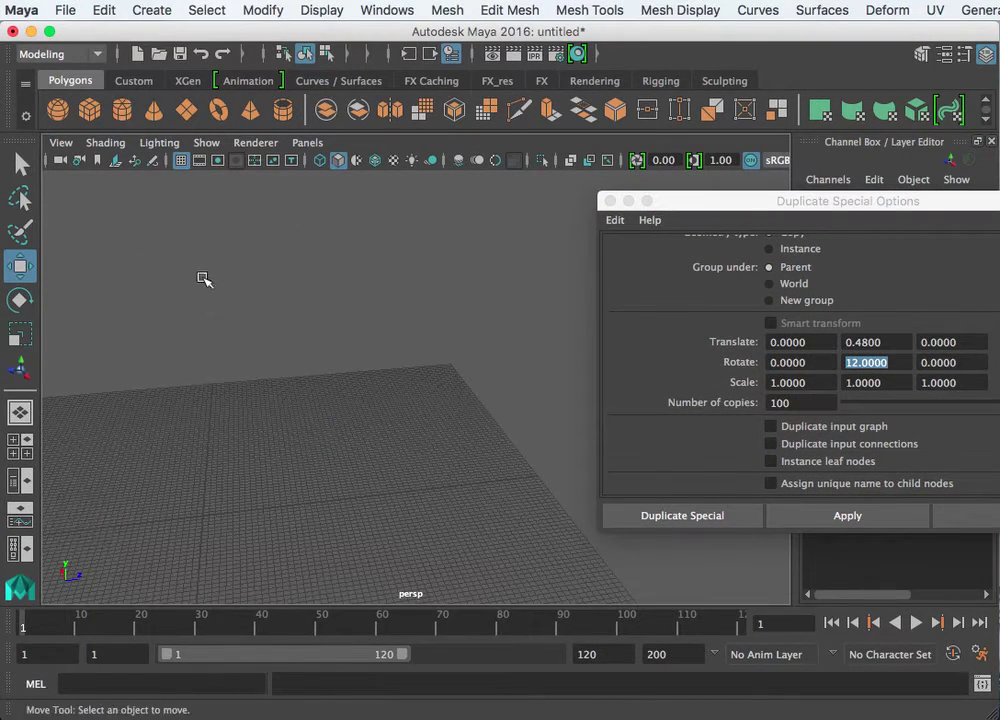
- Create a polygon cylinder and scale it into a thin rod, about 0.096 in X and Z and 0.836 in Y
right_click_drag(212, 343, 391, 512, "shift")
key("f")
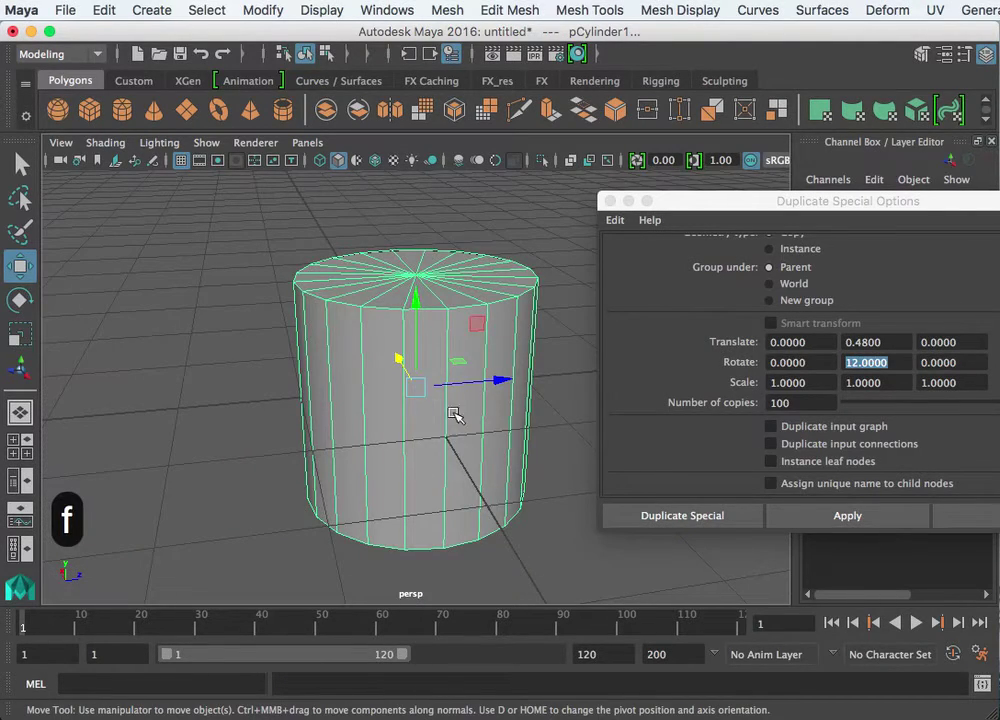
key("r")
left_click_drag(433, 388, 405, 365)
left_click_drag(417, 308, 471, 245)
key("r")
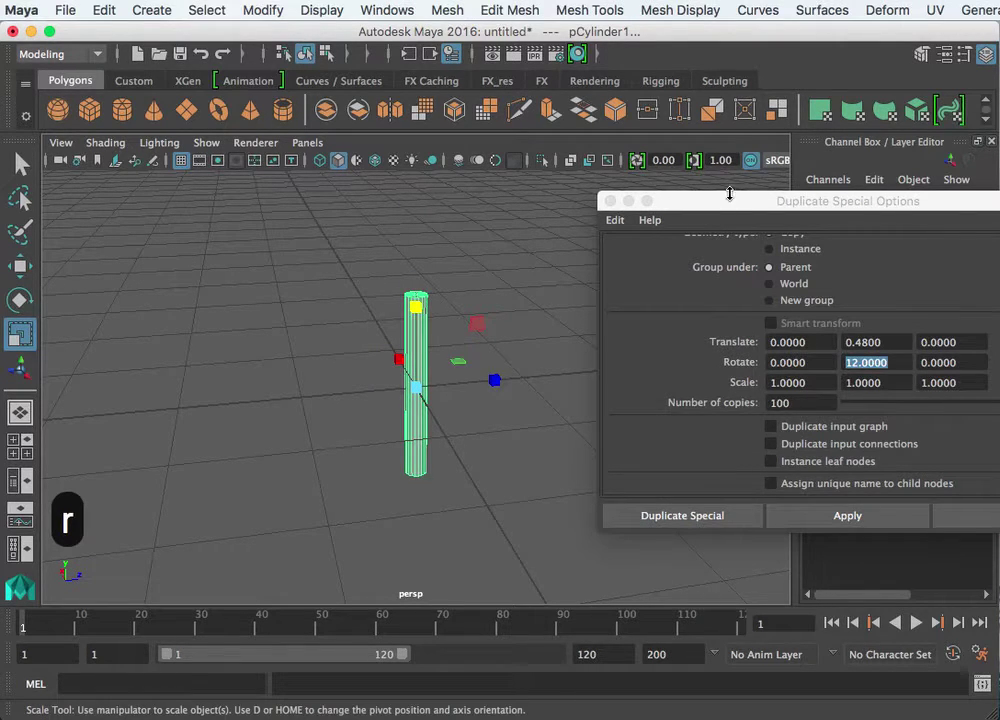
- Clear the Duplicate Special options out of the way and lay the thin cylinder down with an X rotation of 90 degrees
left_click_drag(730, 193, 999, 400)
key("e")
key("r")
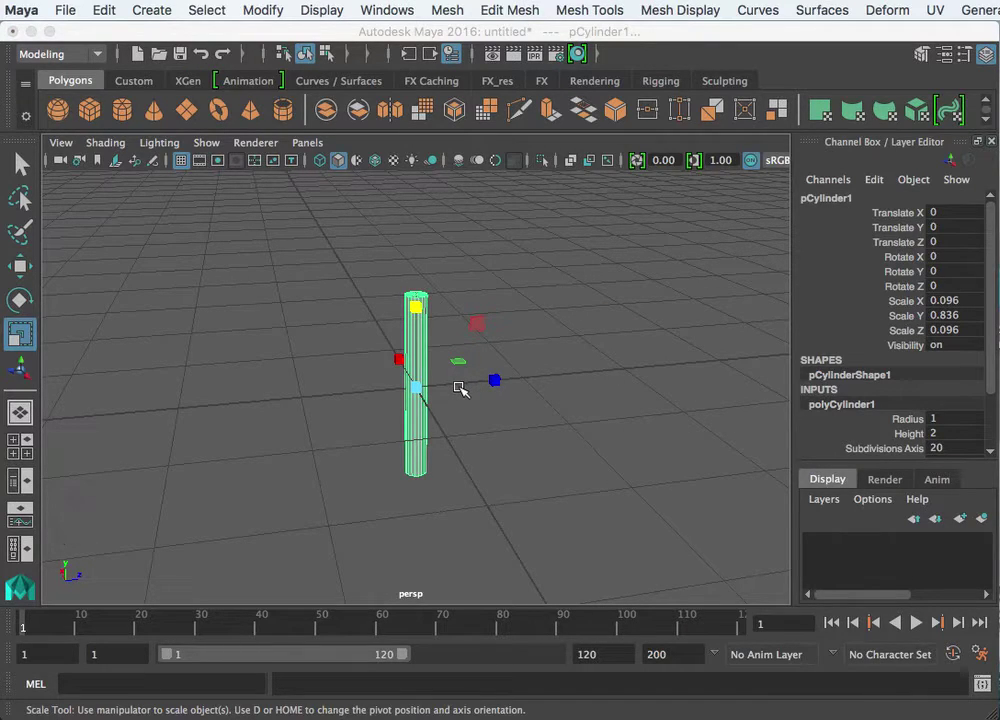
key("e")
left_click(504, 444)
left_click(417, 405)
key("e")
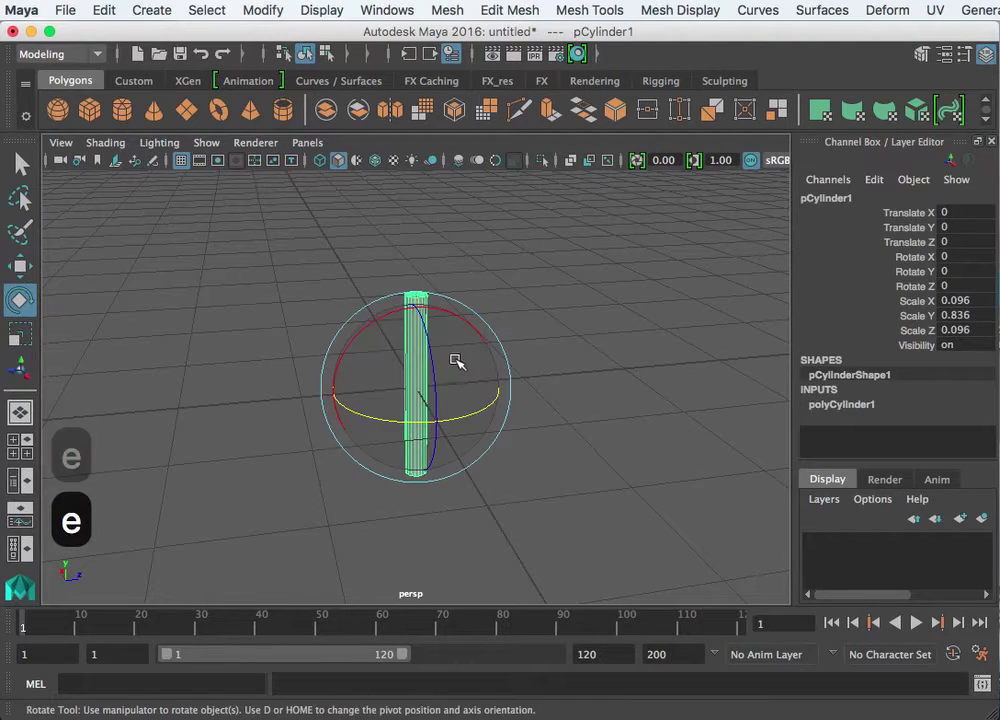
left_click_drag(437, 315, 510, 380)
left_click(948, 257)
type("90")
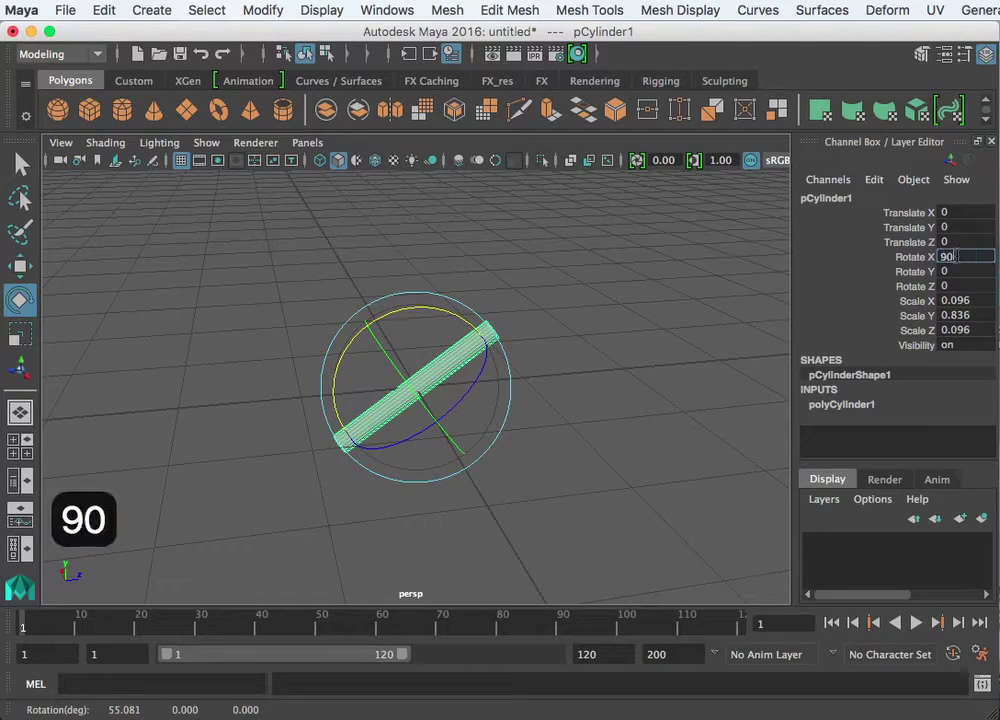
key("Return")
- Deselect the cylinder and create a polygon sphere at the grid's centre
left_click(647, 404)
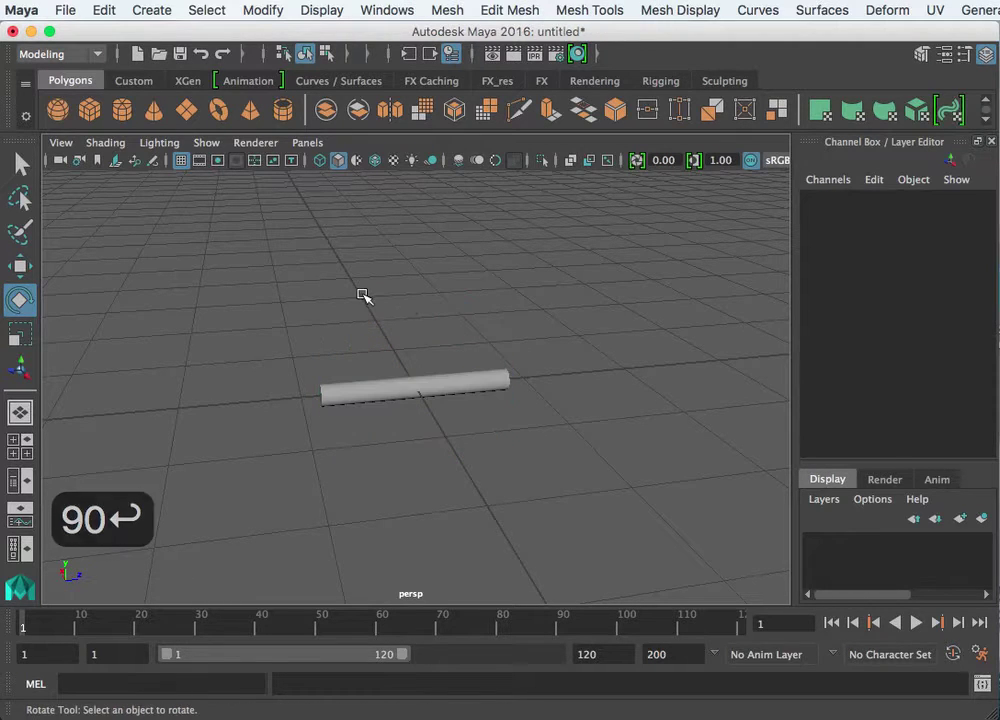
left_click(70, 116)
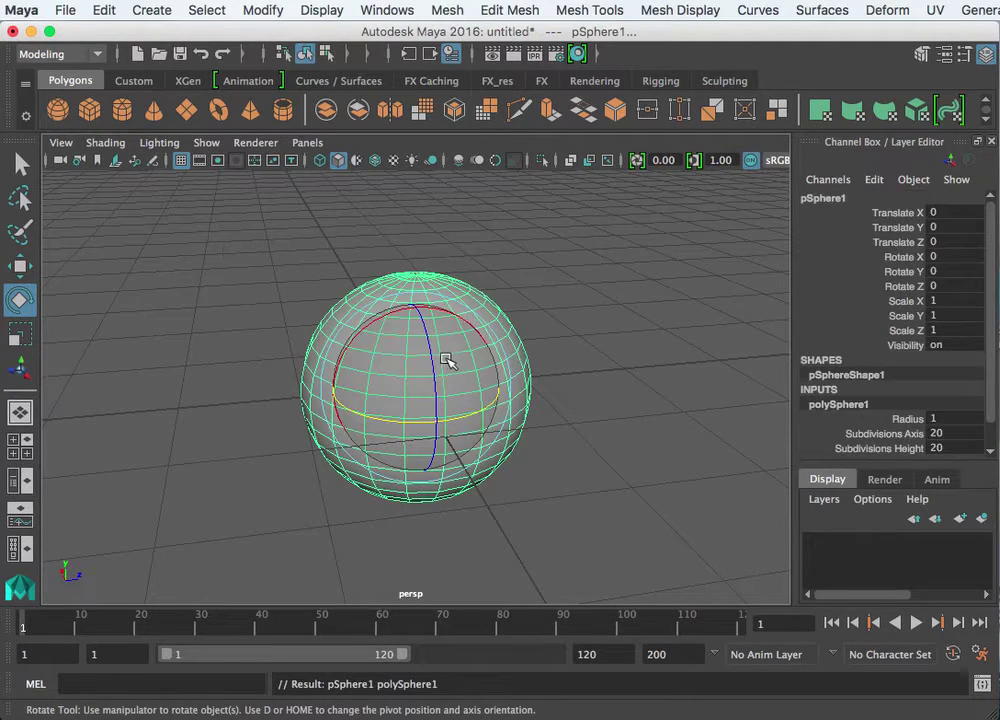
- Scale the sphere uniformly to about 0.227 and move it along Z to about -0.909, onto one end of the rod
key("r")
left_click_drag(416, 387, 268, 432)
key("w")
left_click_drag(500, 381, 407, 401)
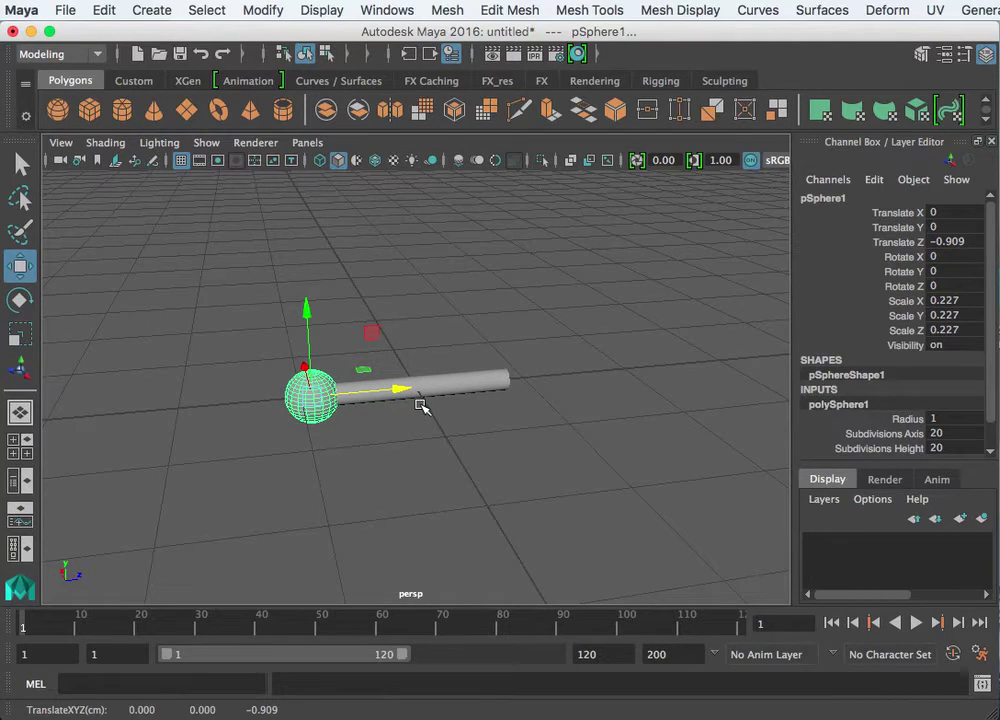
- In the side view with wireframe display, align the sphere's centre with the rod's end at a Z translation of about -0.843
key("space")
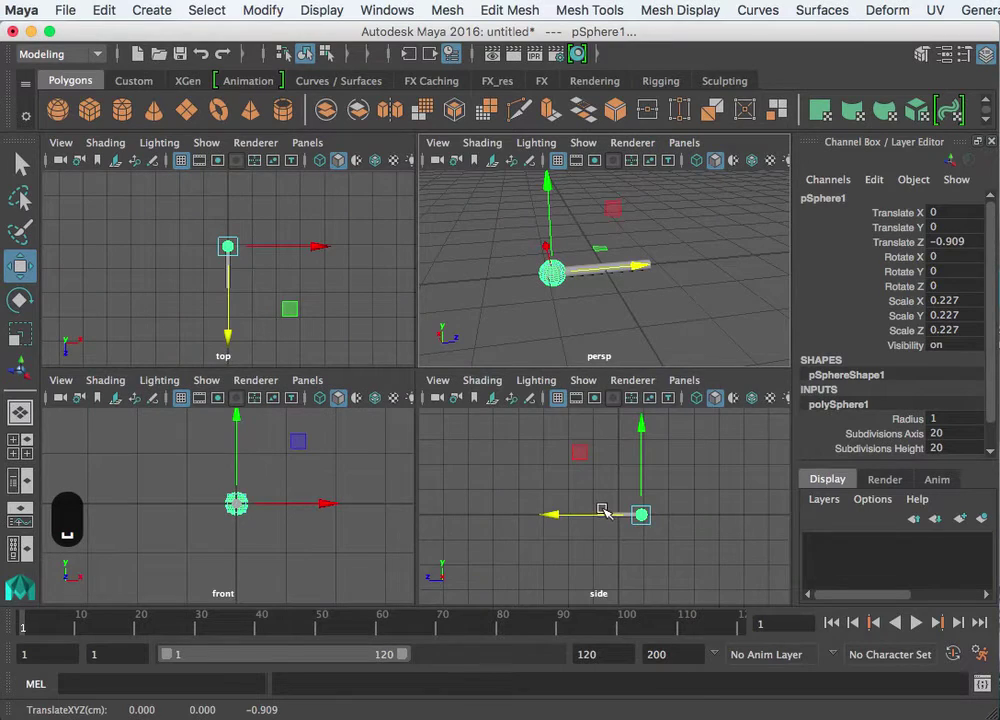
key("space")
scroll(533, 444, "up", 5)
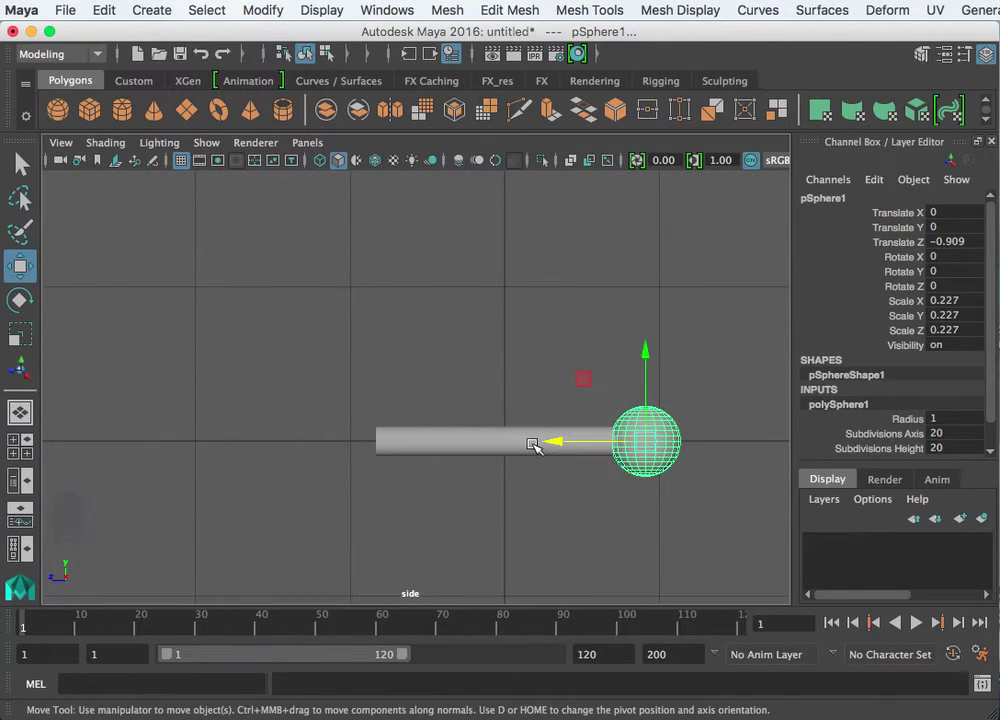
key("4")
scroll(634, 473, "up", 5)
scroll(453, 449, "down", 3)
scroll(472, 435, "up", 1)
mouse_move(472, 435)
left_mouse_down()
mouse_move(551, 433)
mouse_move(475, 431)
left_mouse_up()
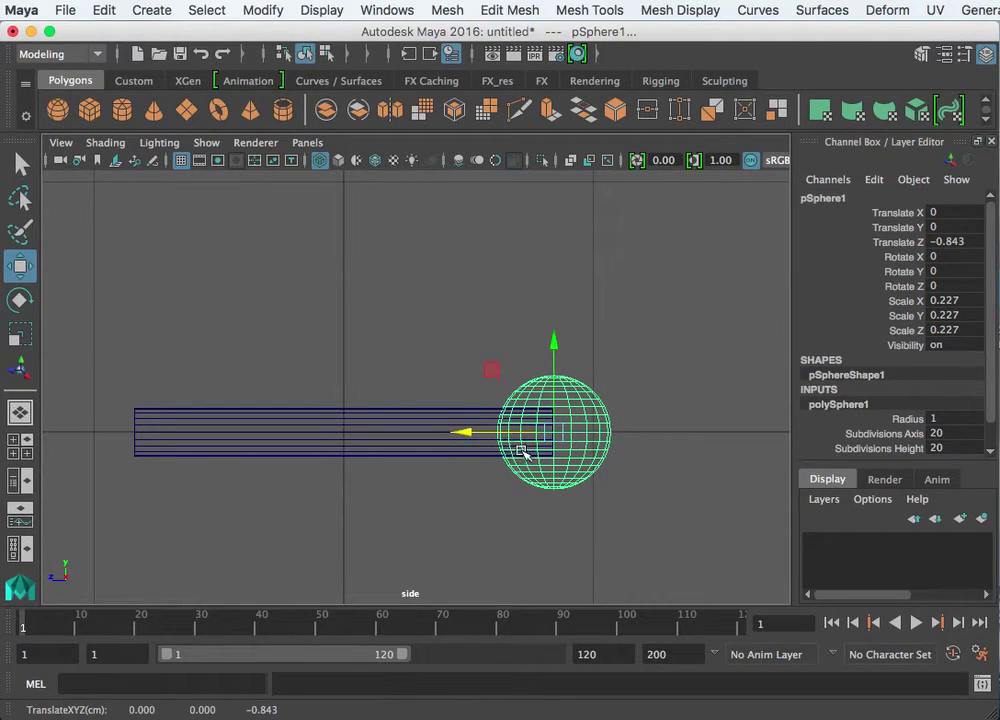
- Duplicate the sphere and move the copy along Z to about 0.836, onto the rod's other end
key("super+d")
left_click_drag(473, 436, 52, 463)
scroll(449, 384, "down", 8)
- Select the rod and both spheres and group them
left_click_drag(470, 356, 320, 432)
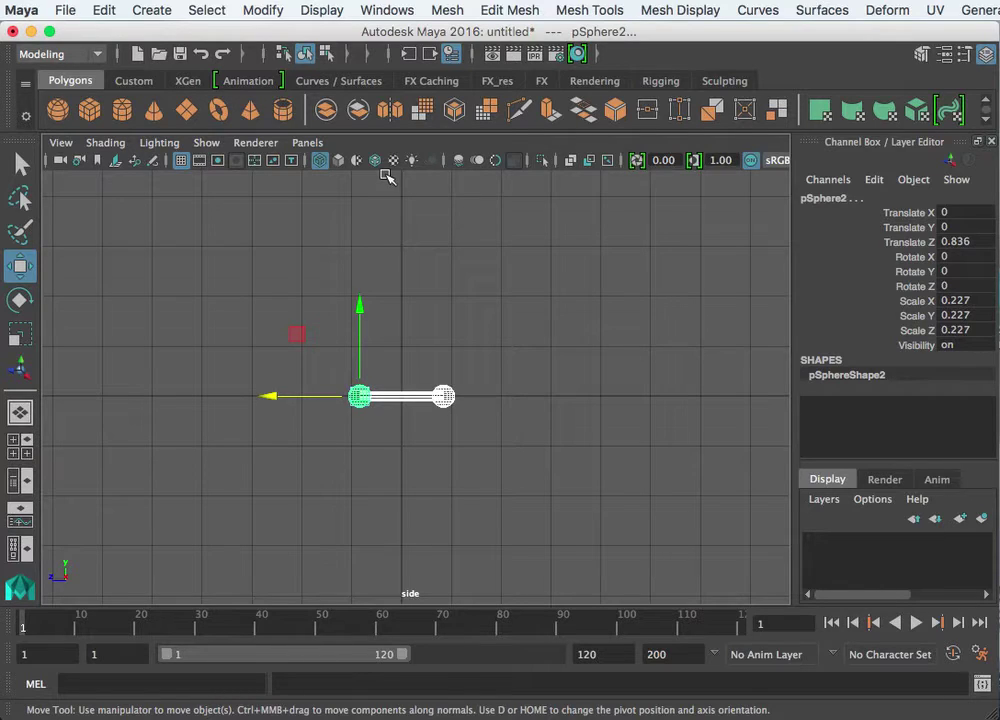
key("super+g")
scroll(406, 403, "up", 4)
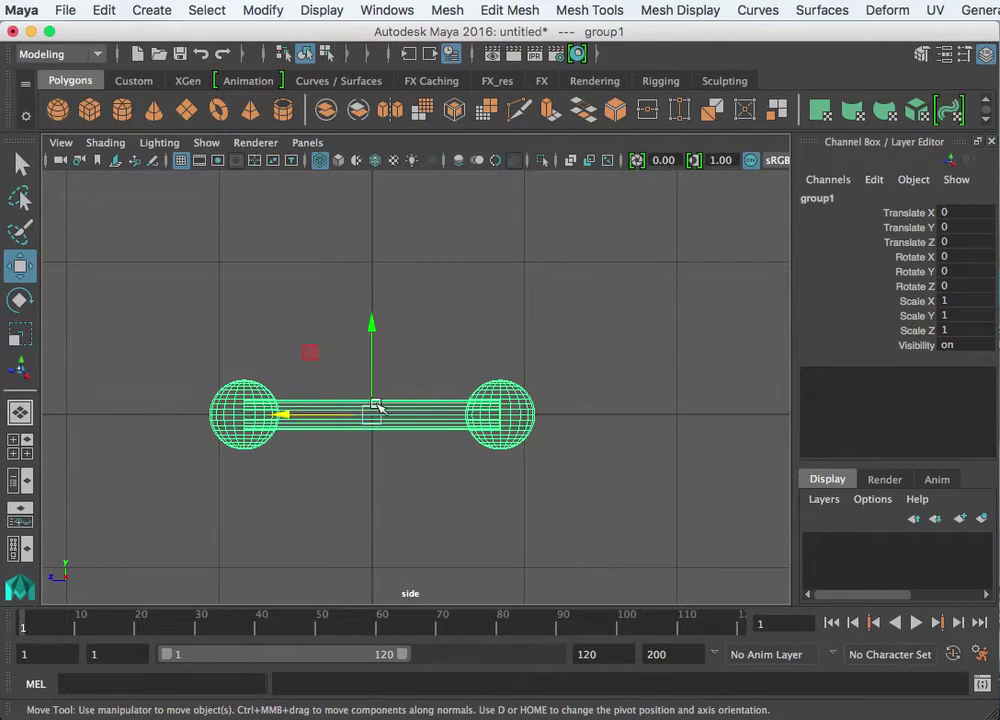
scroll(408, 402, "down", 4)
scroll(408, 408, "up", 4)
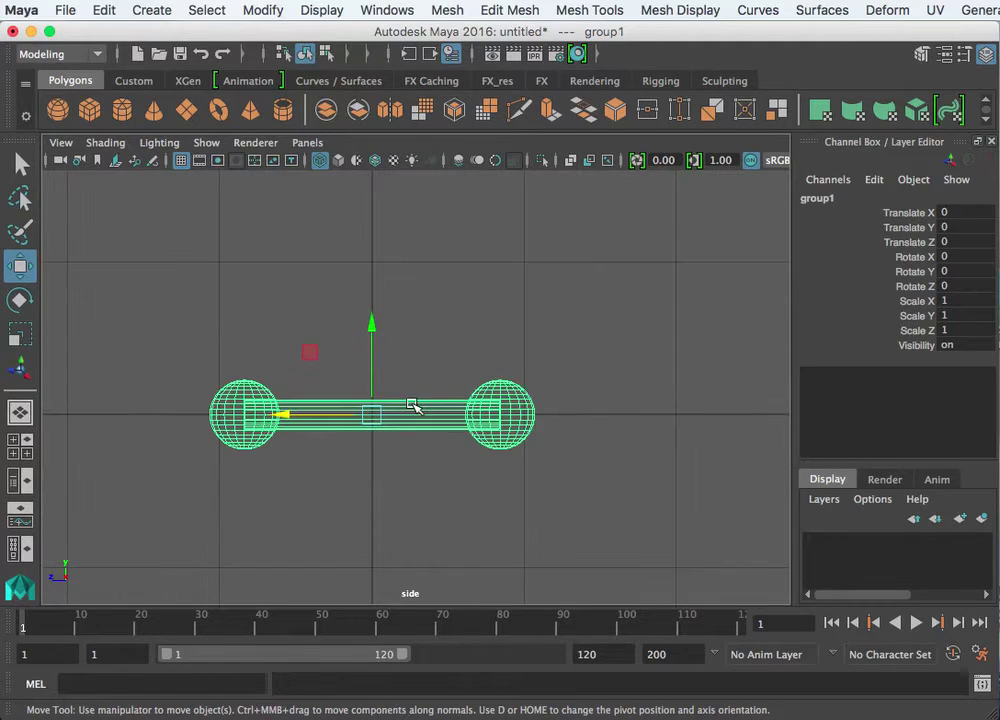
scroll(413, 404, "down", 4)
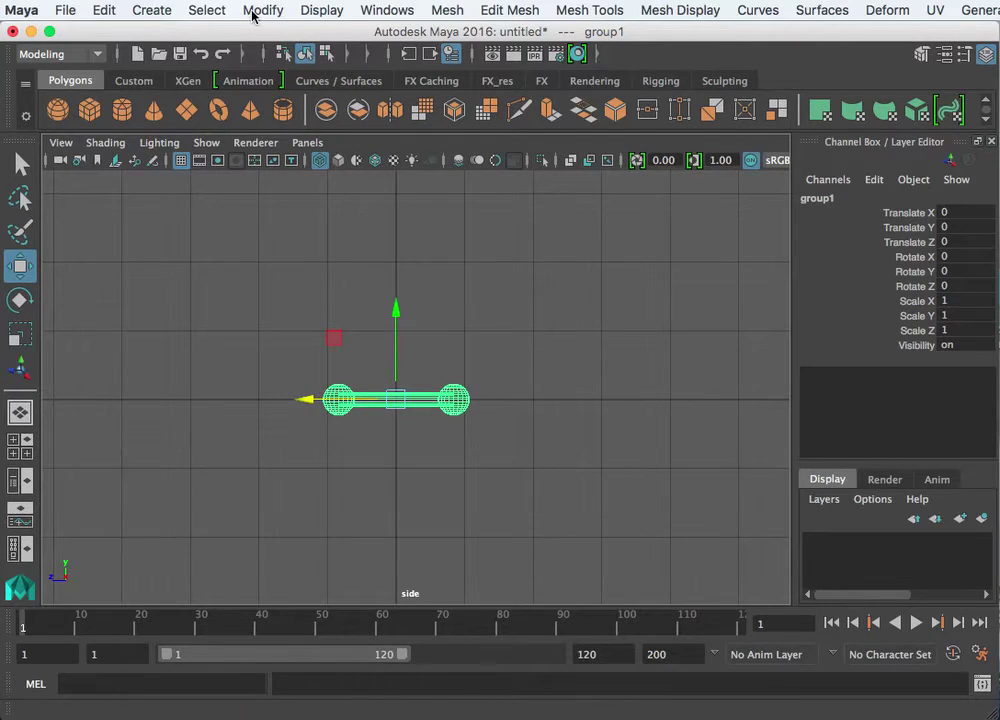
- Open the Outliner, place it clear of the model and expand group1 to show its members
left_click(258, 10)
mouse_move(221, 12)
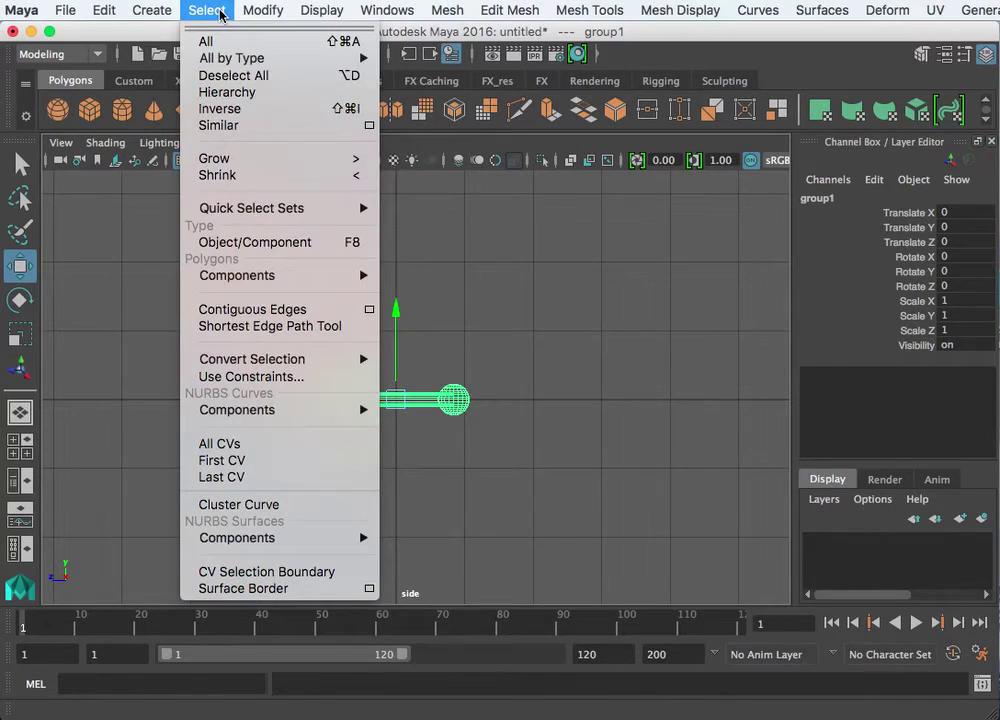
mouse_move(364, 19)
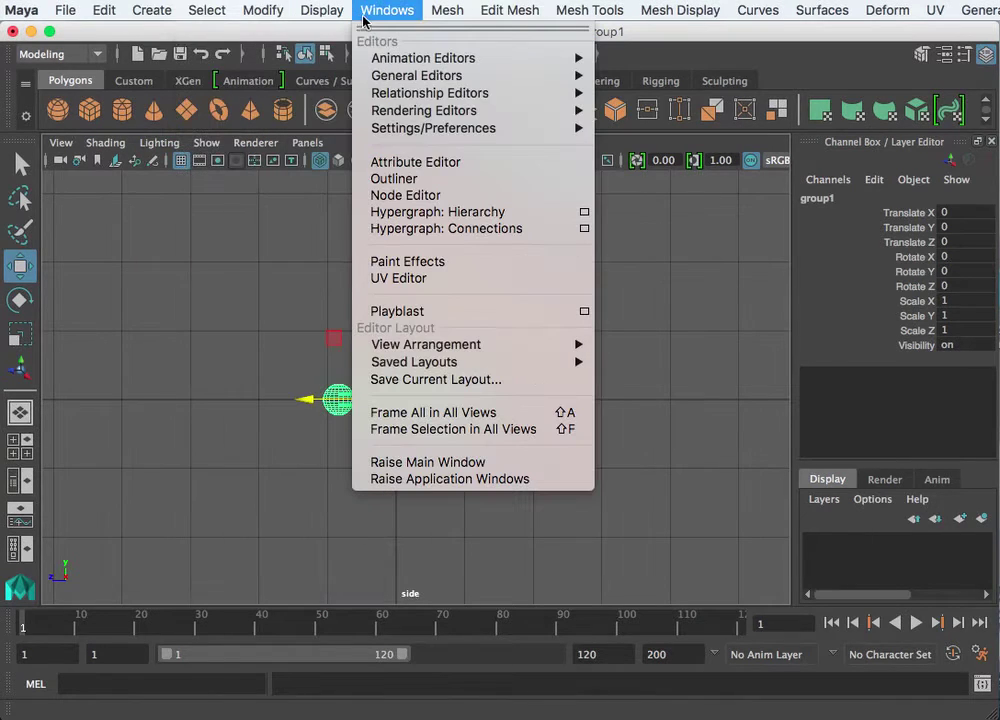
left_click(381, 182)
left_click_drag(391, 310, 801, 158)
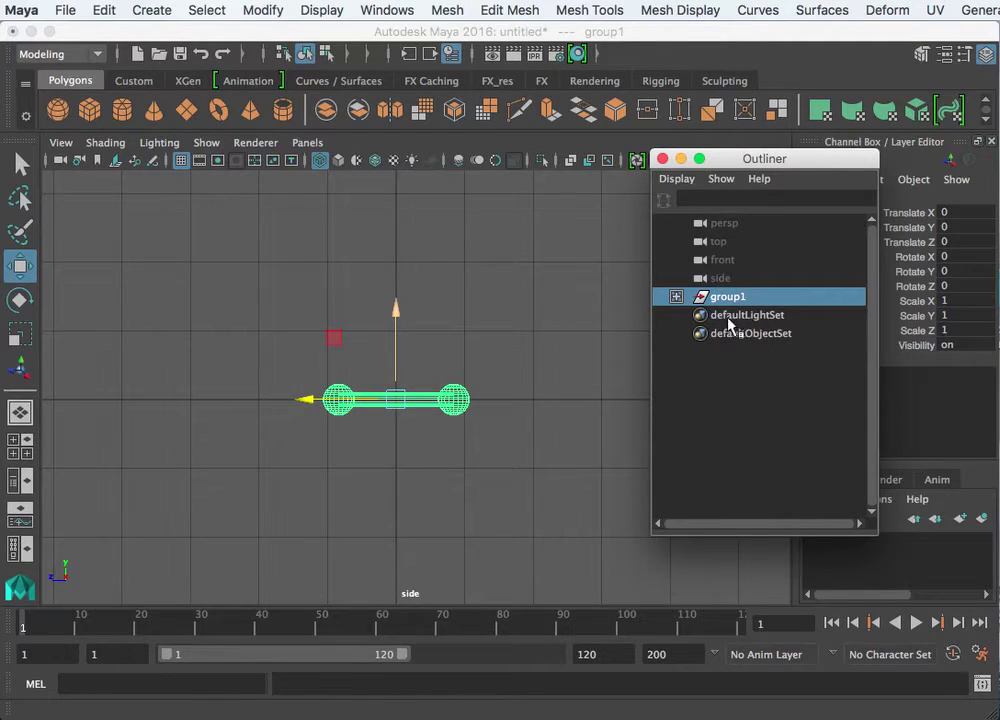
left_click(676, 297)
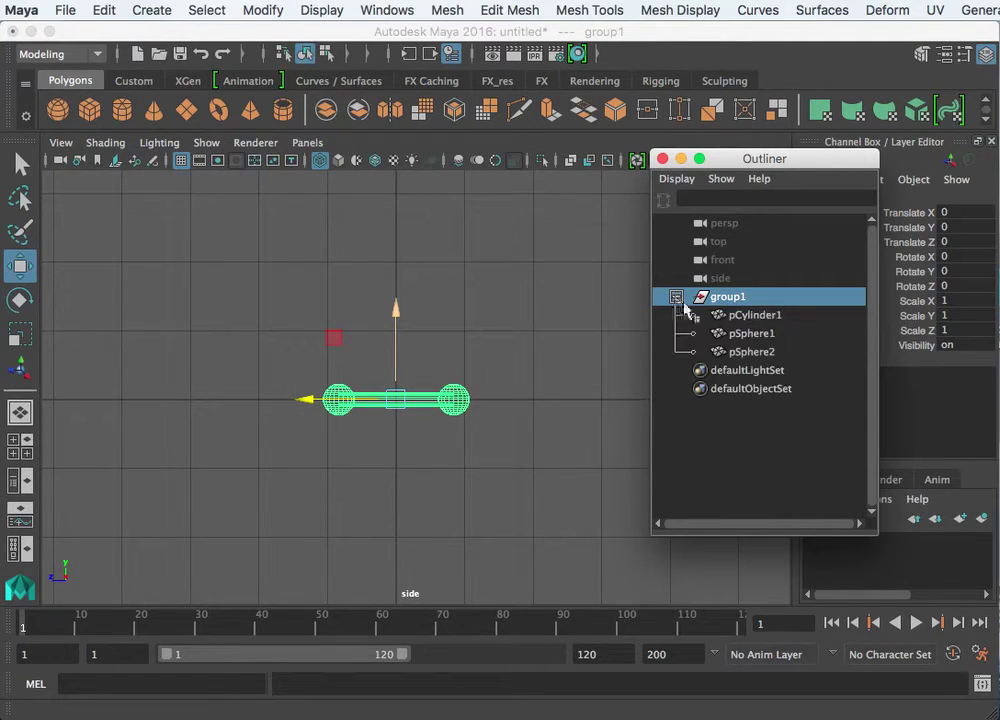
- Inspect the hierarchy by selecting the cylinder, each sphere and the parent group in turn in the Outliner
left_click(748, 316)
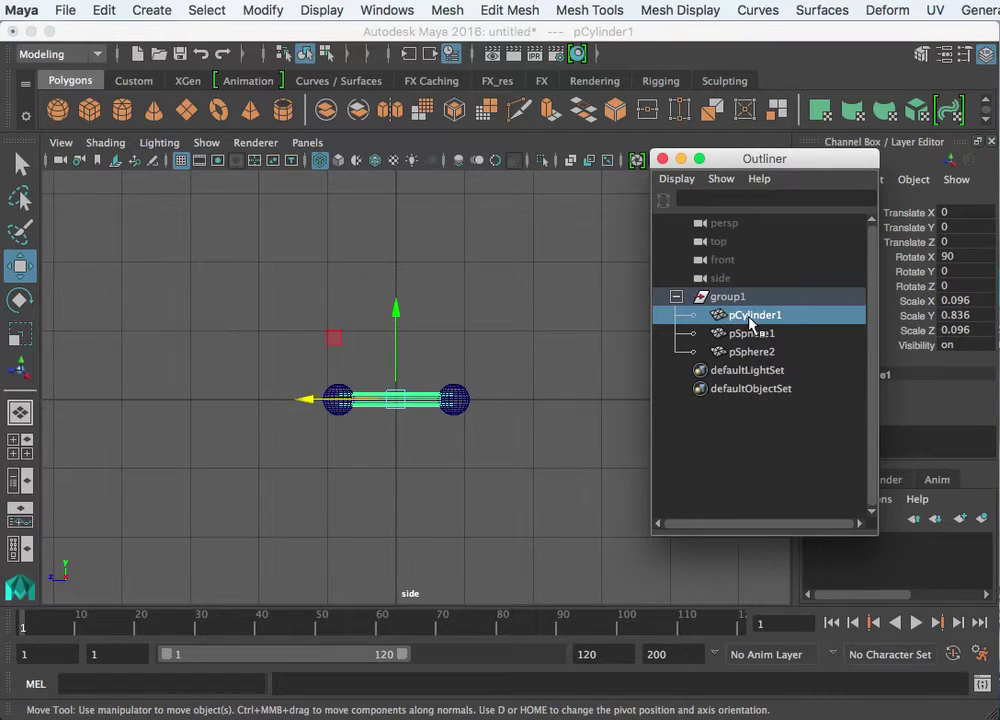
left_click(752, 336)
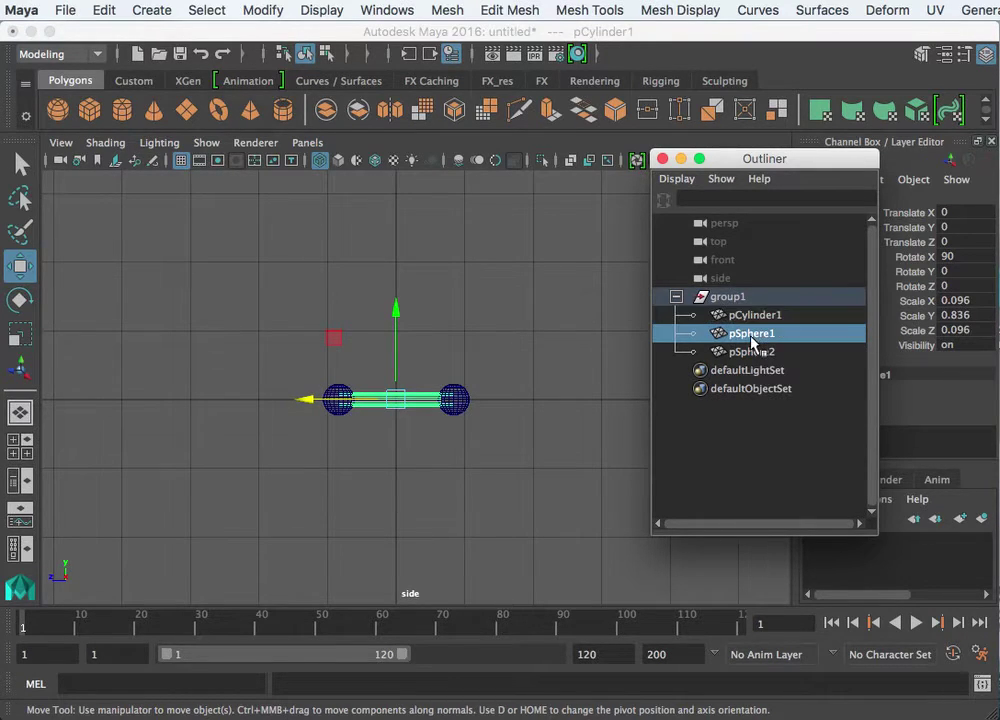
left_click(765, 352)
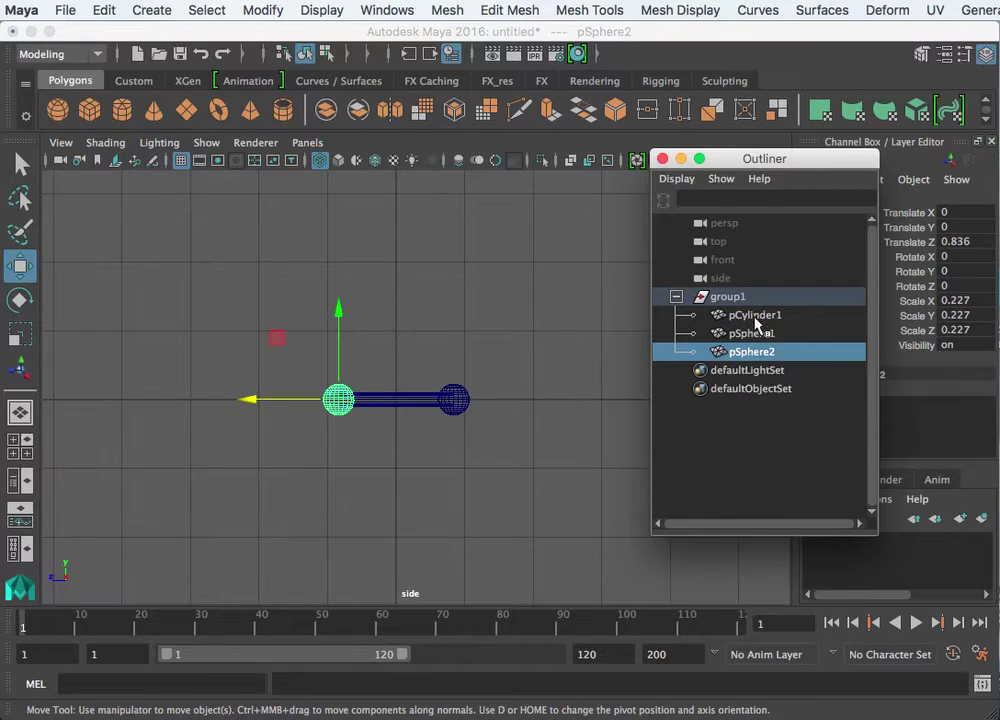
left_click(707, 299)
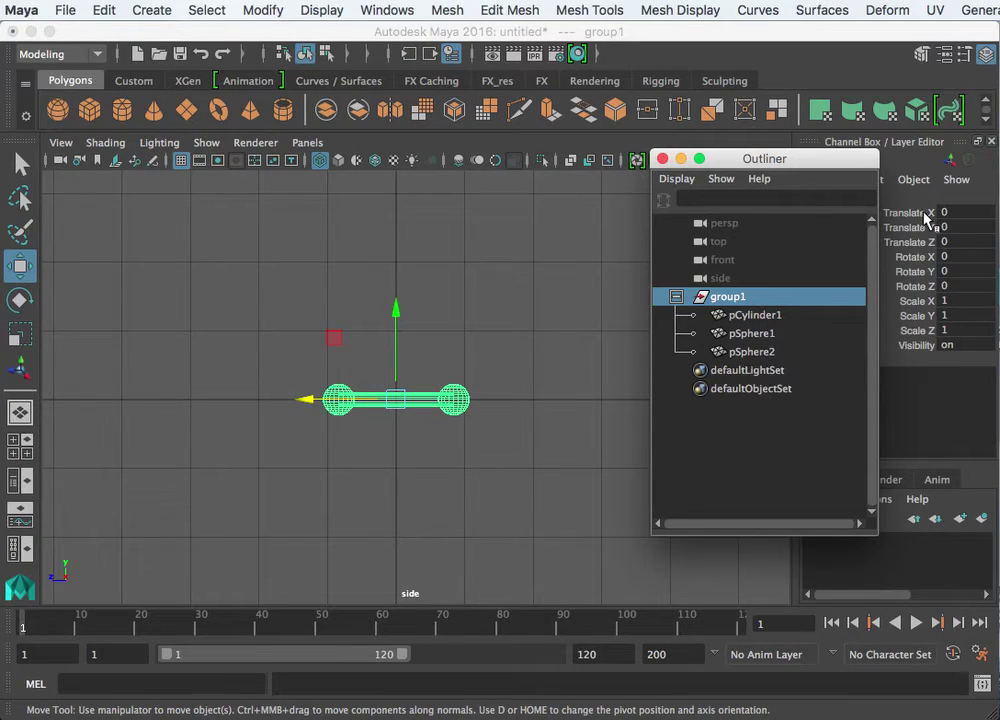
left_click(757, 333)
left_click(742, 351)
left_click(745, 315)
left_click(737, 298)
- Move the Outliner off the channel values and scale the whole group uniformly to about 2.214
left_click_drag(737, 158, 806, 331)
left_click(397, 402)
key("e")
key("r")
left_click_drag(397, 403, 489, 413)
- Select the cylinder in the viewport and step up the hierarchy to select its parent group
left_click(316, 400)
left_click(513, 343)
scroll(498, 346, "down", 3)
scroll(427, 371, "up", 2)
left_click(391, 390)
key("e")
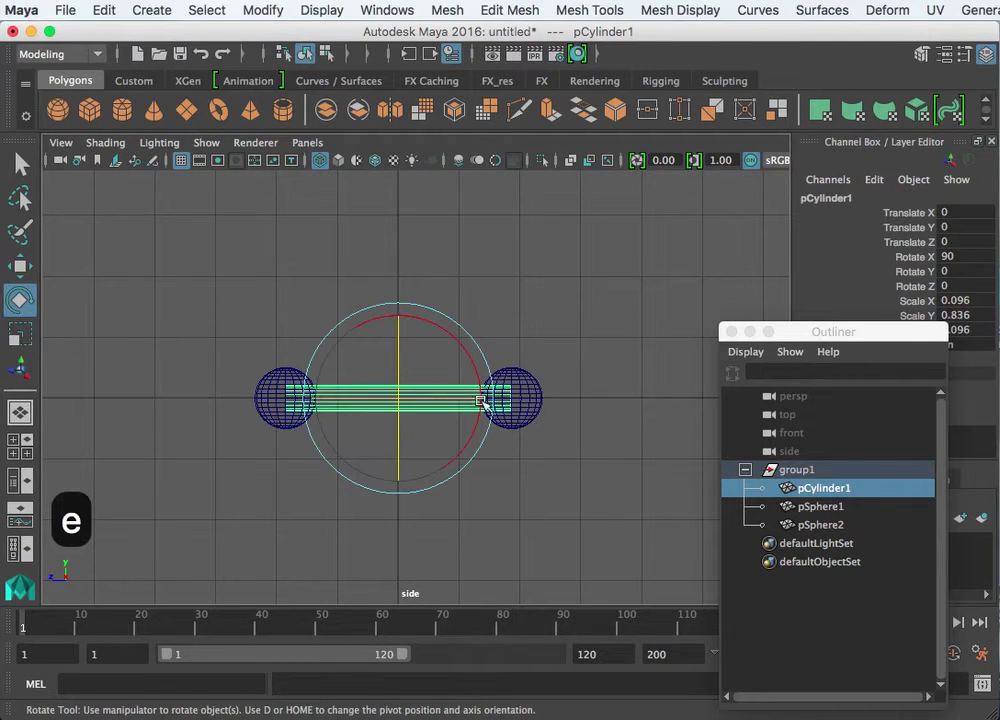
left_click(560, 373)
left_click(435, 402)
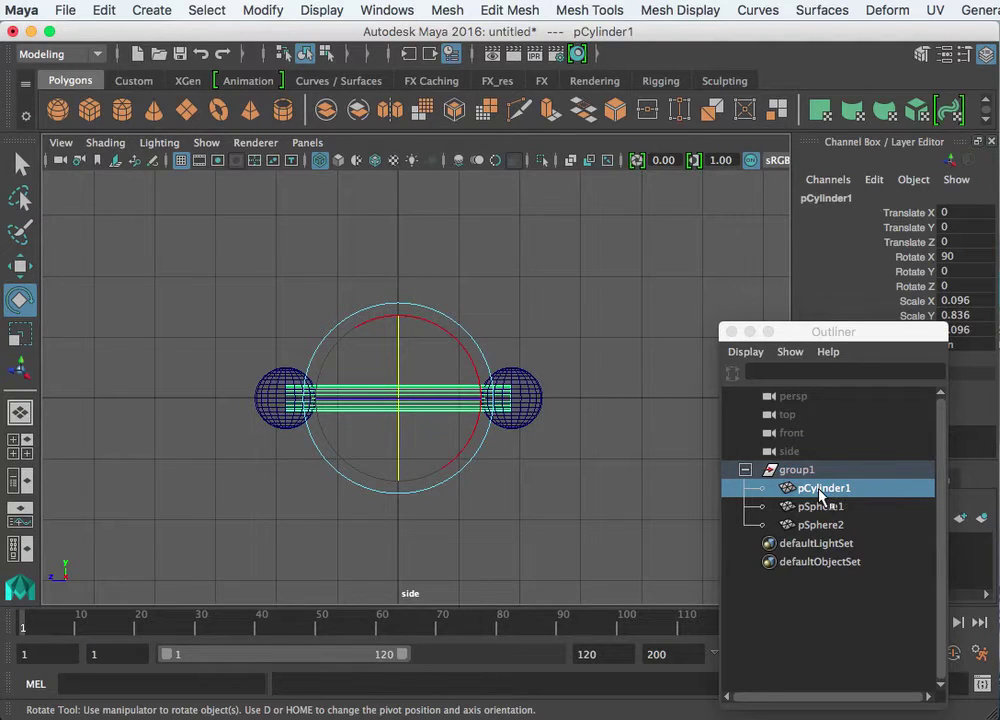
key("Up")
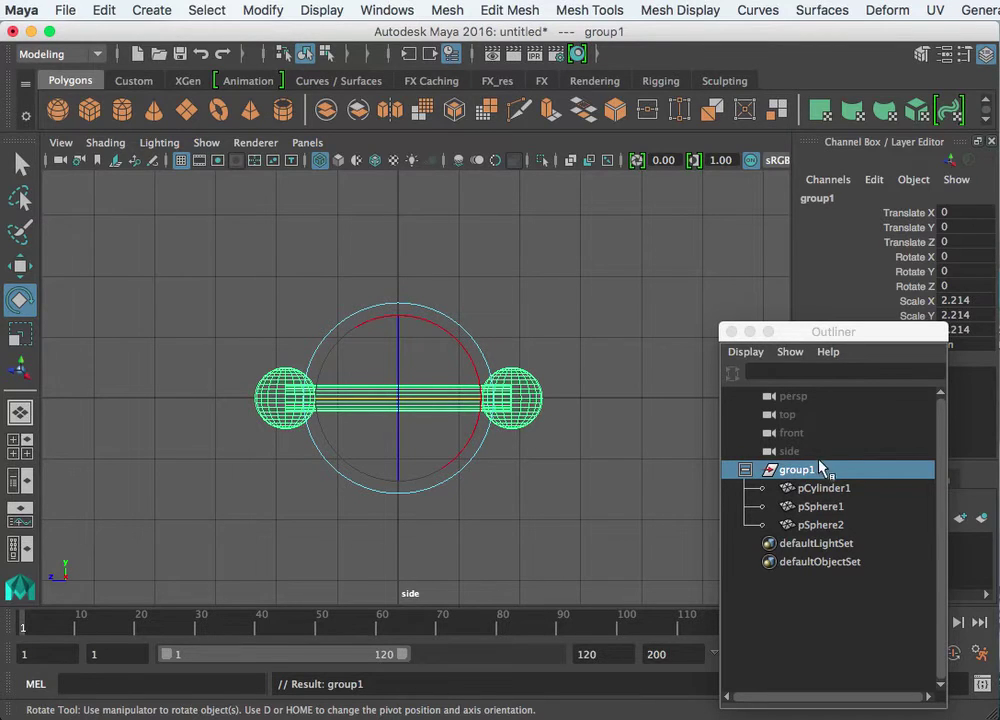
- Open the Duplicate Special options for the group, enlarge the window to show all options and reset the settings
left_click_drag(808, 331, 940, 320)
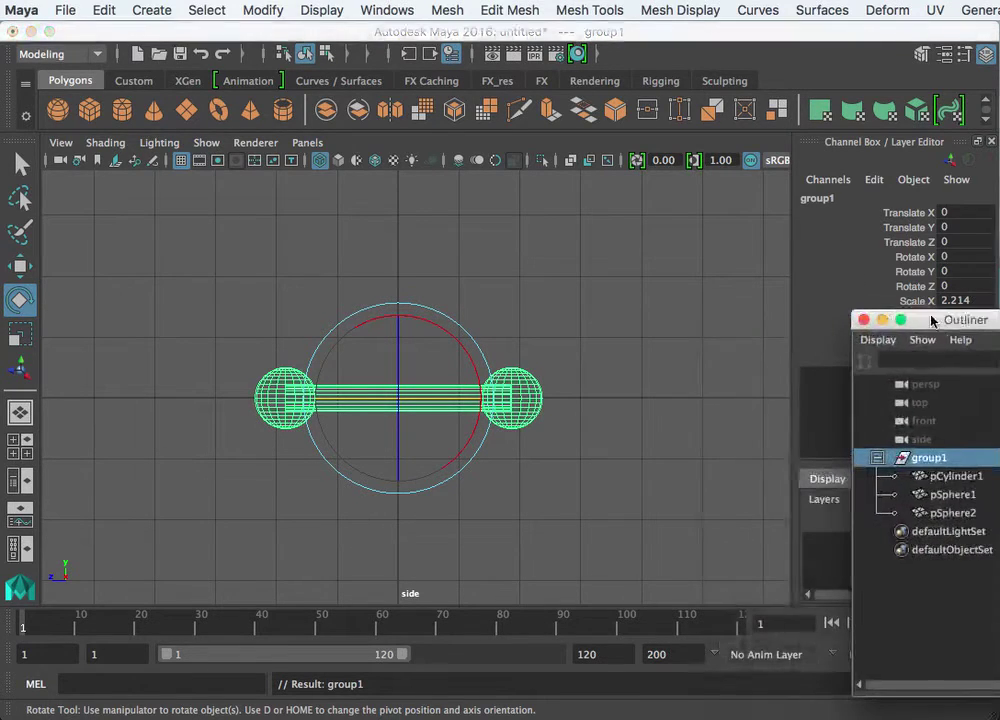
scroll(515, 376, "down", 2)
scroll(518, 374, "down", 2)
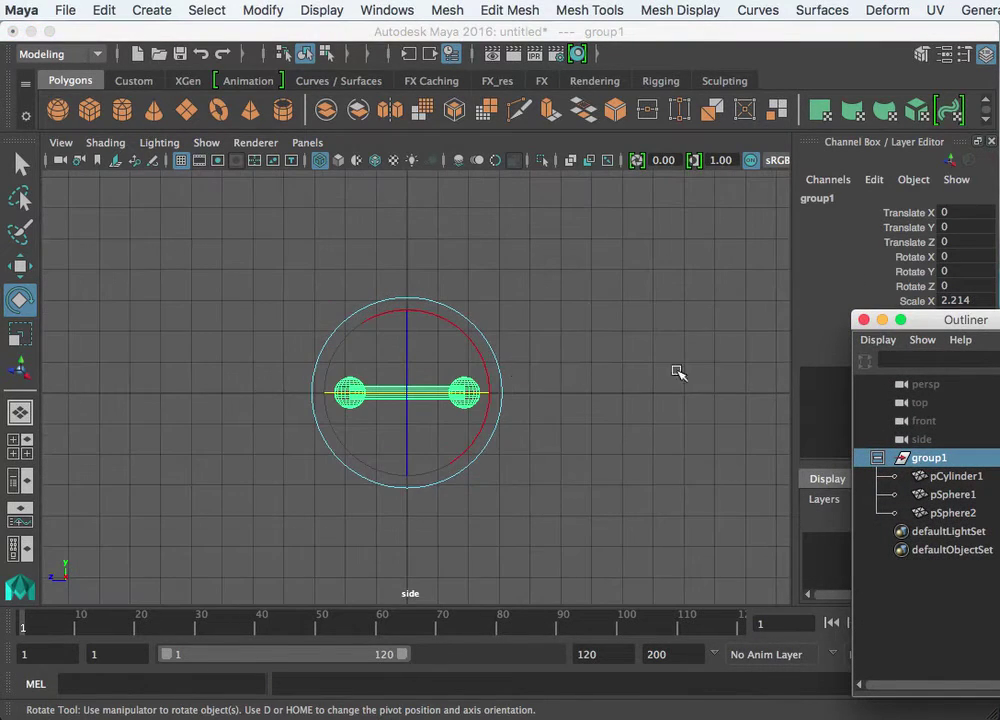
key("ctrl+shift+d")
left_click_drag(708, 225, 551, 146)
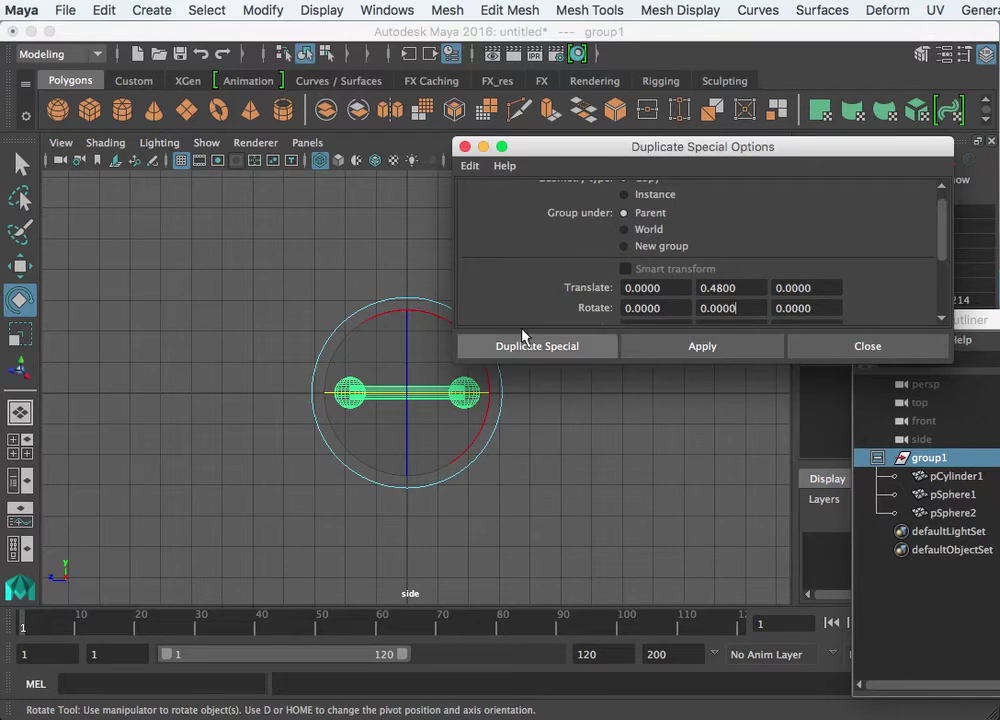
double_click(744, 287)
type("1.5")
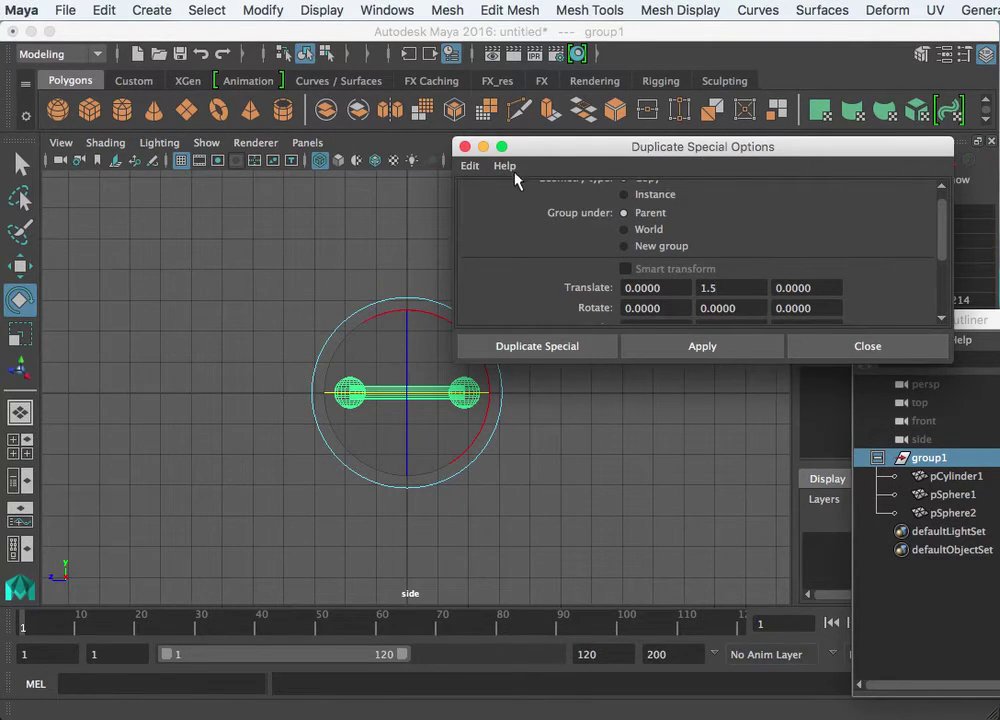
left_click_drag(960, 362, 958, 535)
left_click(469, 165)
left_click(500, 201)
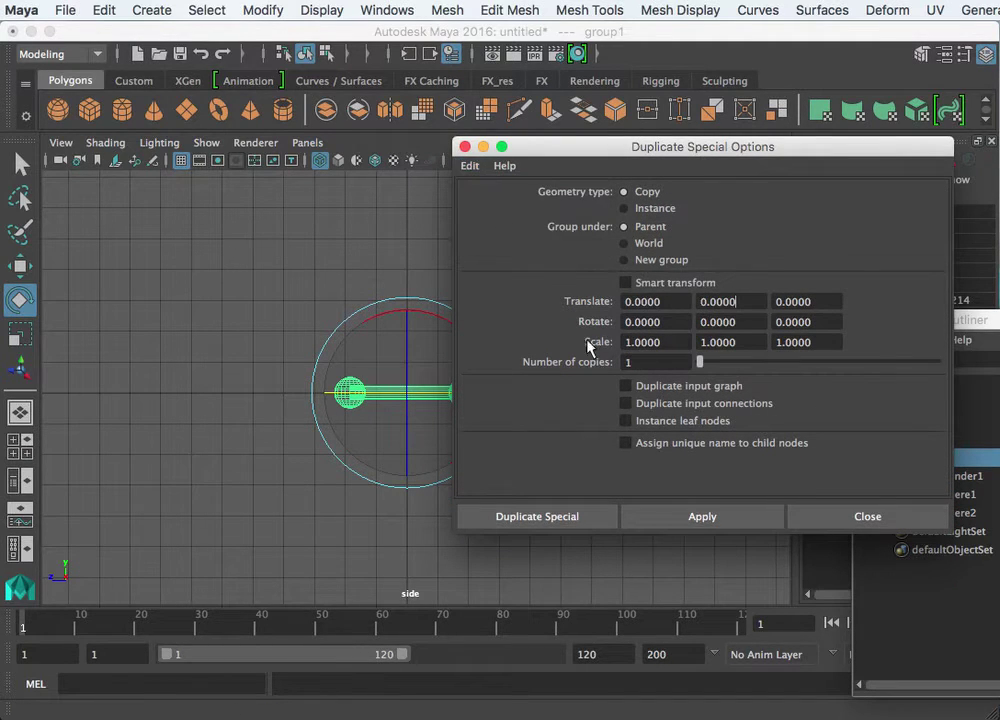
- Try duplicating the group once with a Y translation of 1.5, and undo the duplicate
double_click(737, 301)
type("1.5")
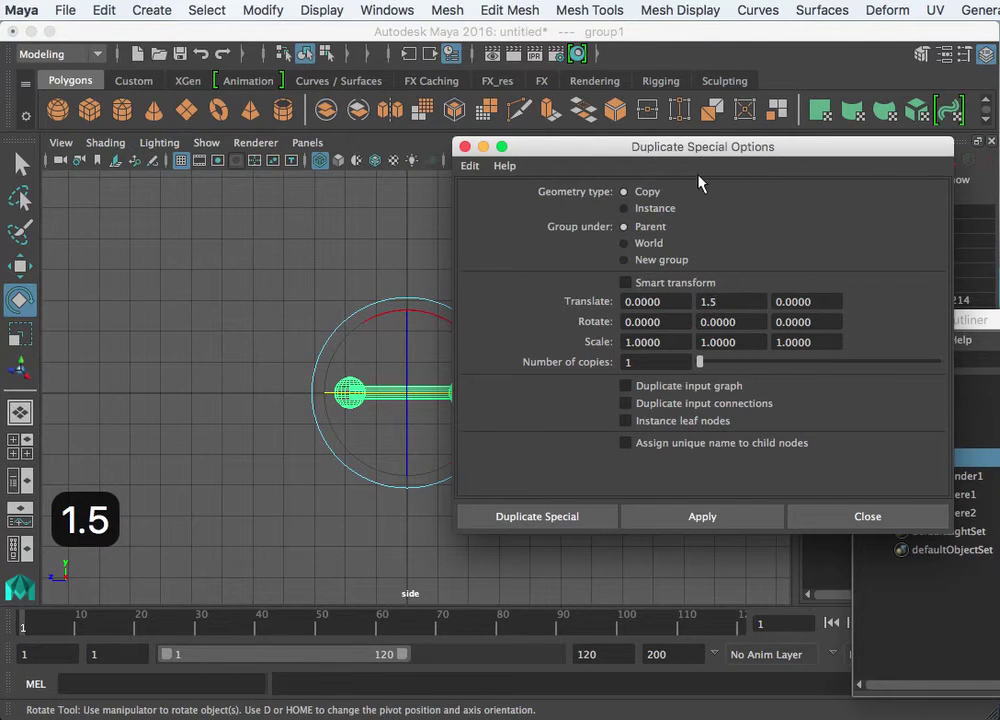
left_click_drag(687, 150, 797, 106)
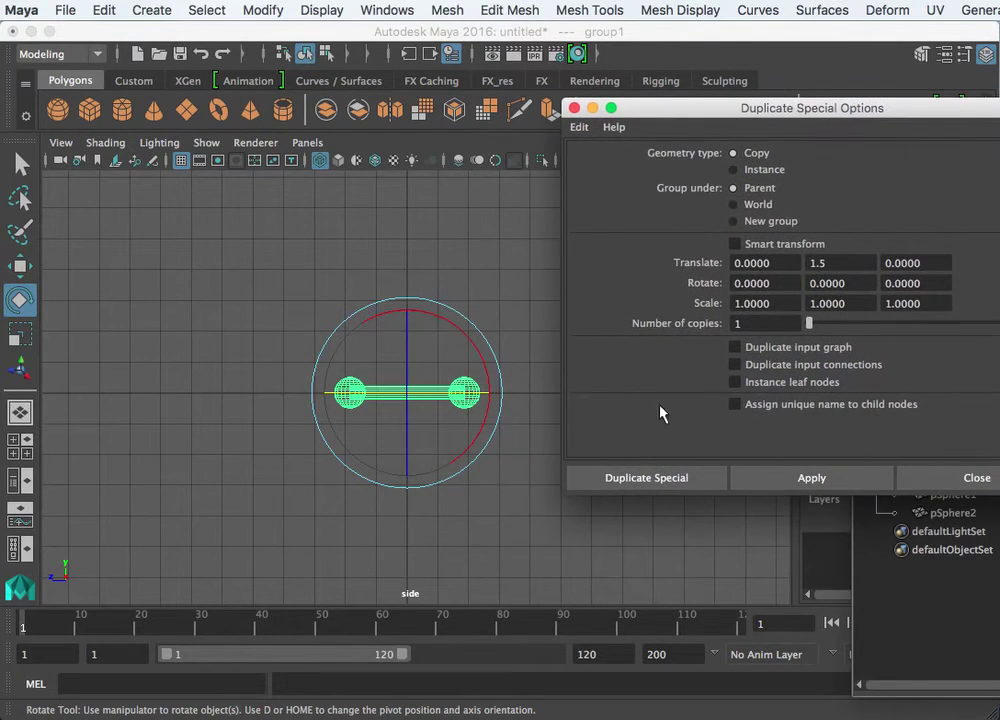
left_click(809, 477)
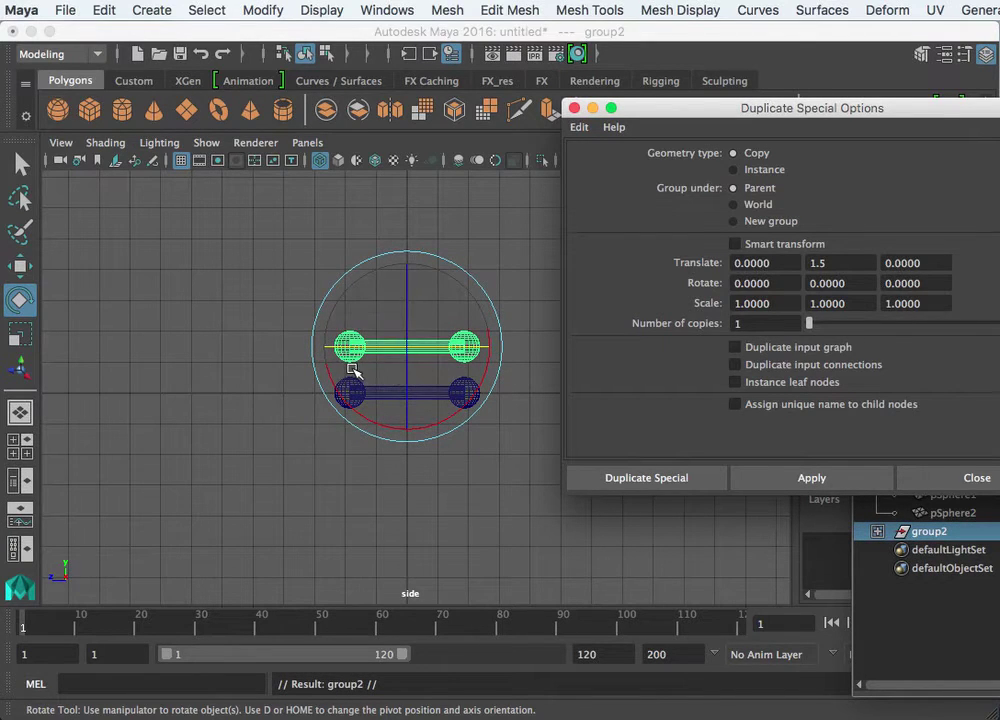
key("super+z")
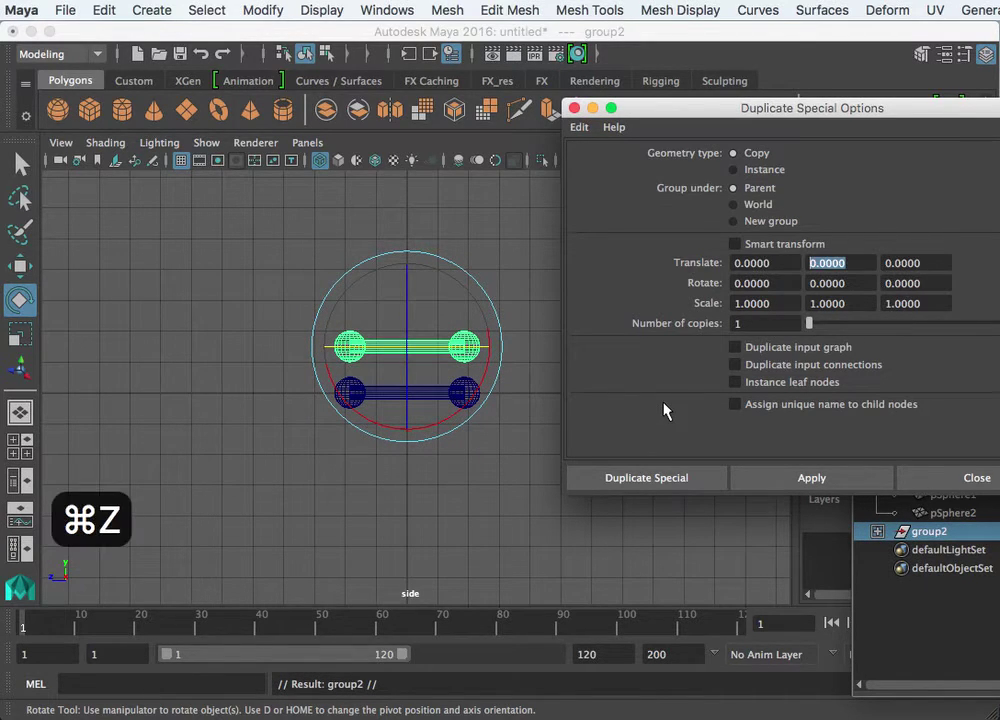
key("super+z")
left_click(424, 495)
key("super+z")
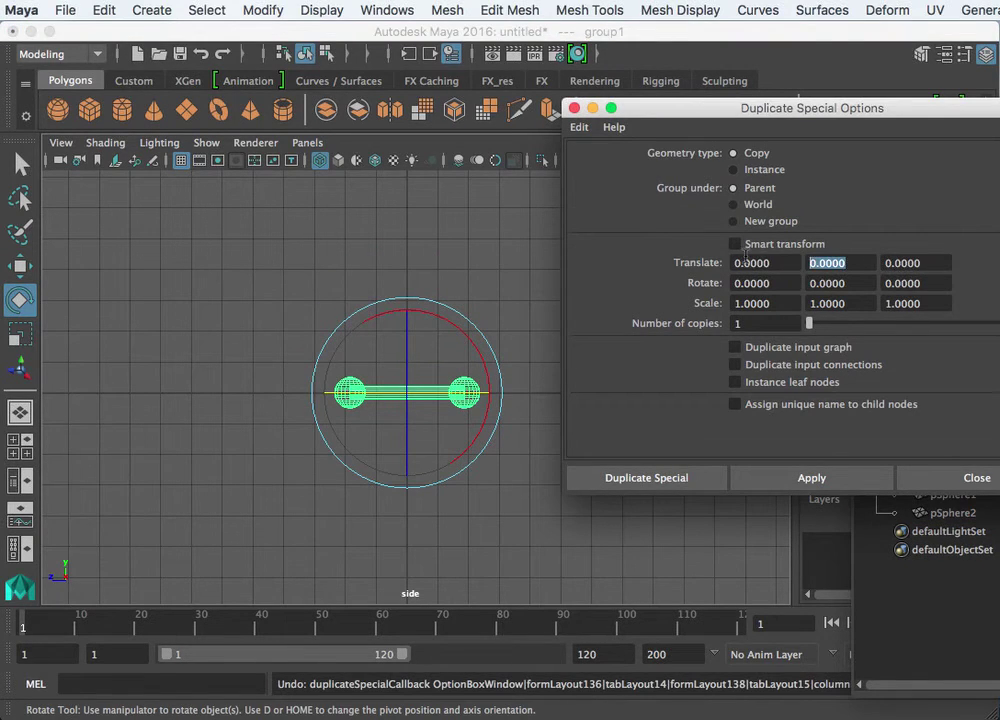
- Duplicate the group once with a Y translation of 1.2
type("1.2")
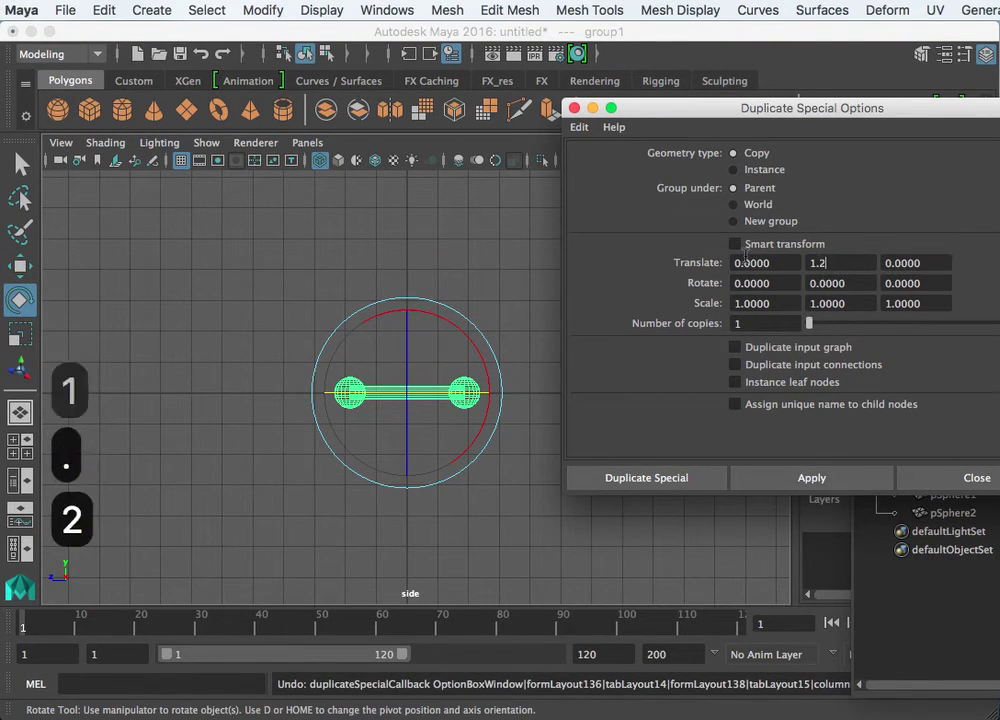
left_click(812, 479)
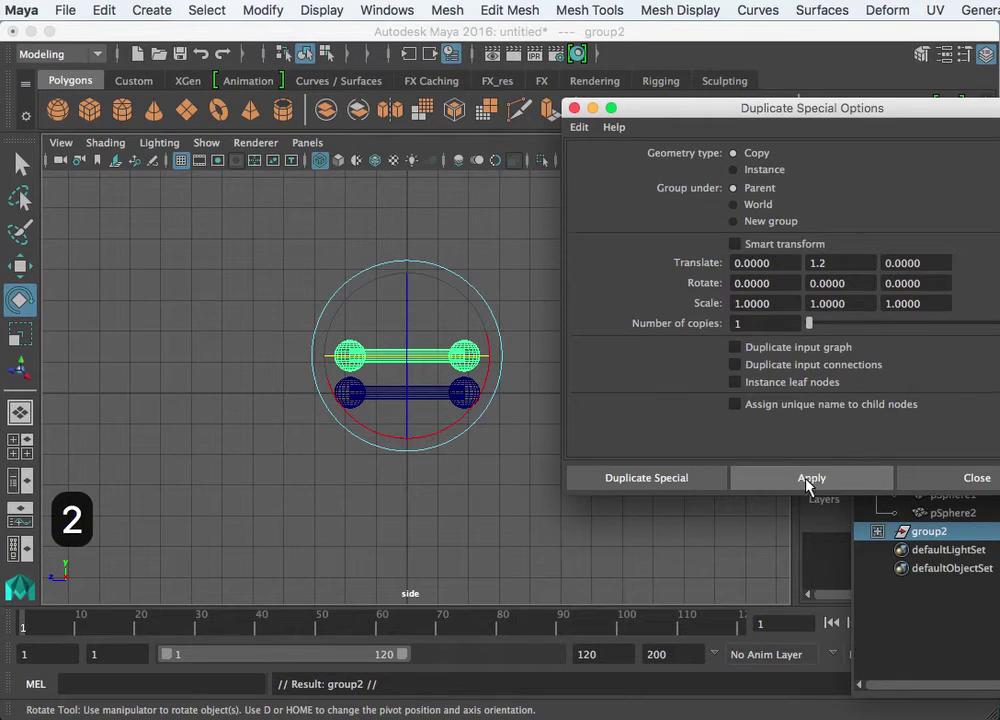
left_click(410, 357)
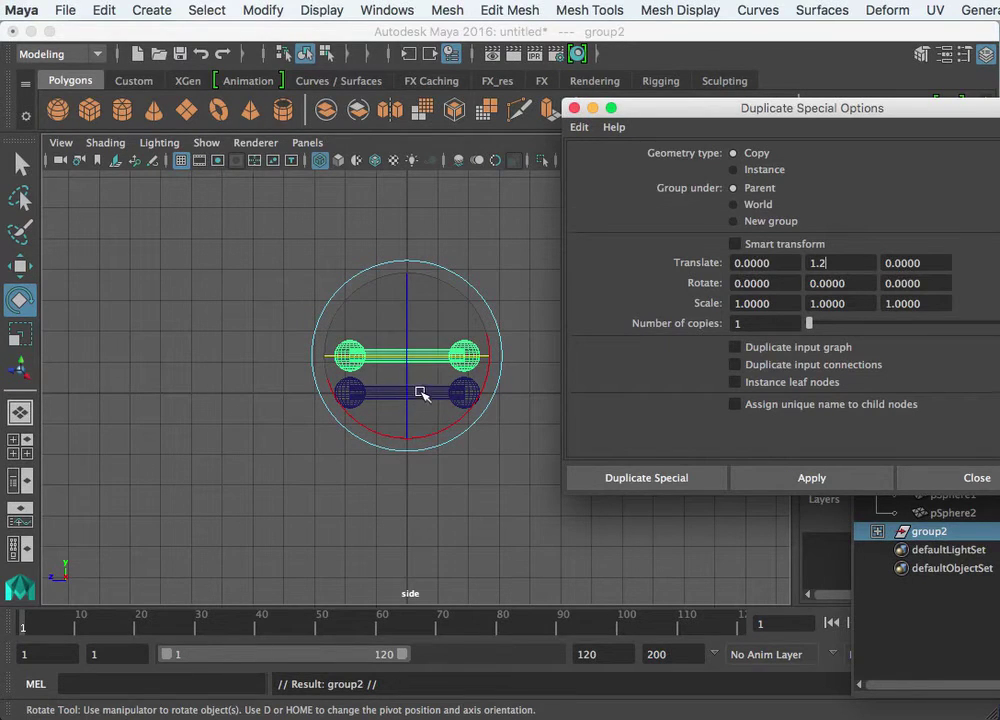
- Rotate the duplicated upper group about Y to roughly 17 degrees, checking it from above in the perspective view
mouse_move(379, 354)
left_mouse_down()
mouse_move(484, 366)
mouse_move(391, 353)
left_mouse_up()
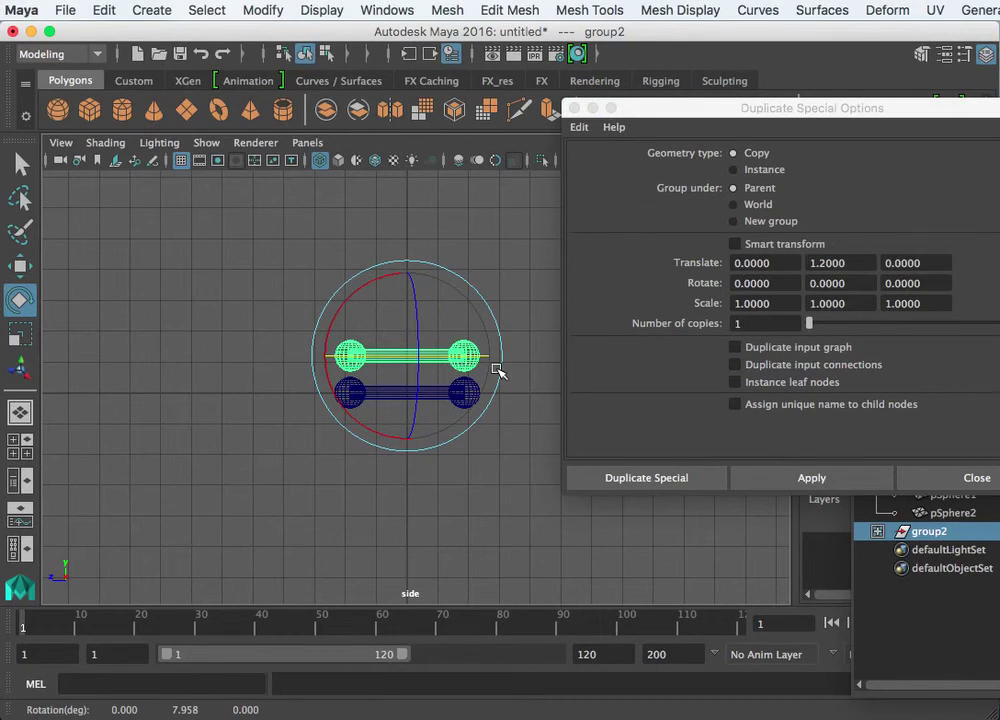
key("space")
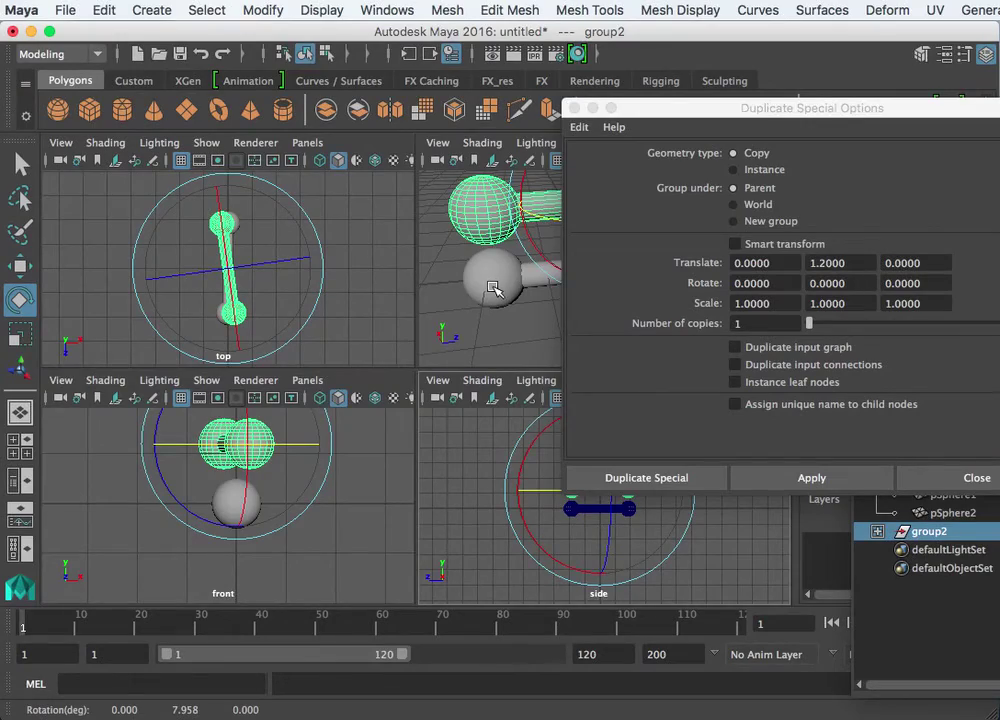
key("space")
left_click_drag(689, 112, 870, 182)
left_click_drag(424, 529, 466, 548, "alt")
mouse_move(424, 402)
left_mouse_down()
mouse_move(475, 404)
mouse_move(437, 410)
left_mouse_up()
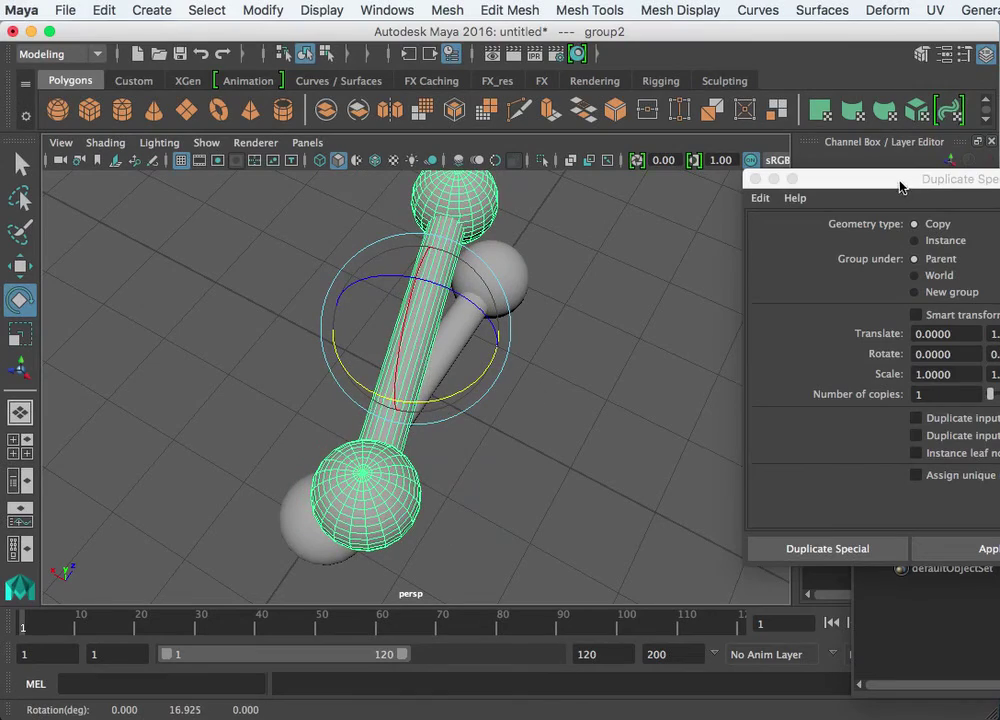
- Undo the group's duplicate and its Y rotation, leaving only the original rod-and-spheres group
left_click(756, 178)
left_click(756, 178)
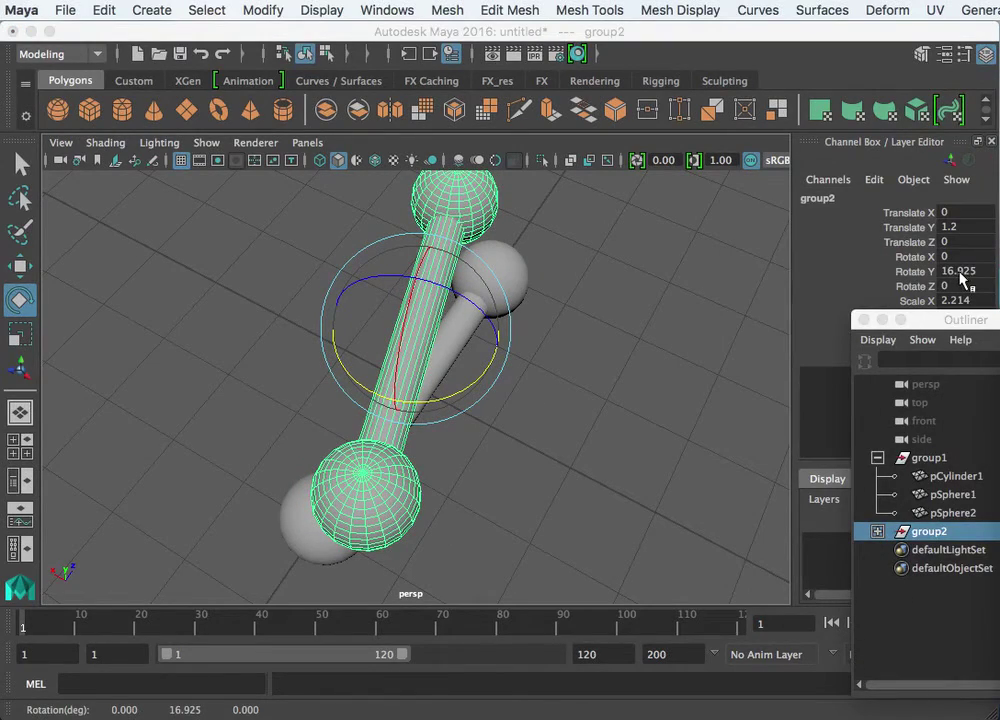
left_click_drag(567, 391, 955, 350, "alt")
key("super+grave")
left_click(400, 493)
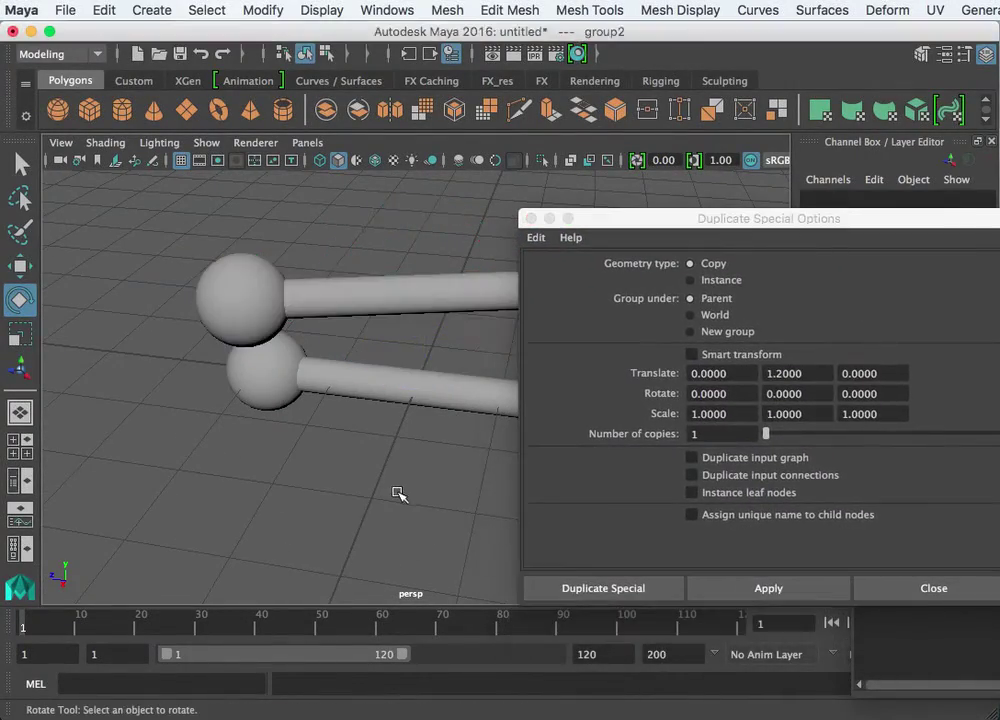
key("super+z")
key("super+z")
key("super+z")
key("super+z")
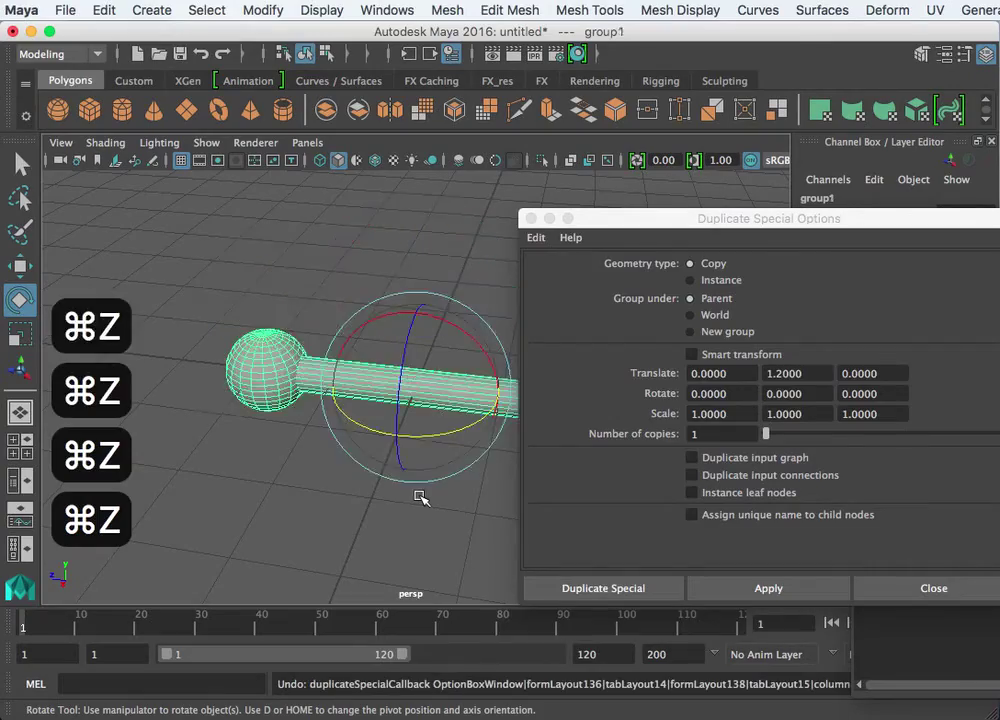
- Create 20 Duplicate Special copies of the group with a Y translation of 1.2 and a Y rotation of 16
left_click_drag(743, 219, 440, 518)
left_click_drag(574, 518, 940, 170)
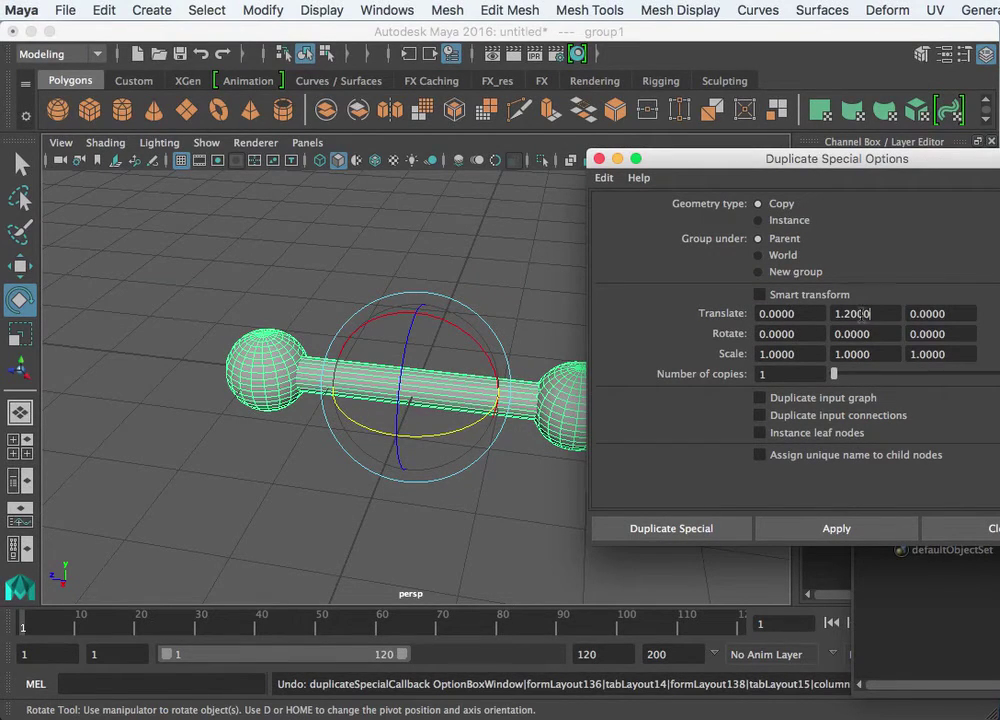
left_click_drag(866, 313, 820, 316)
left_click_drag(861, 334, 790, 335)
type("16")
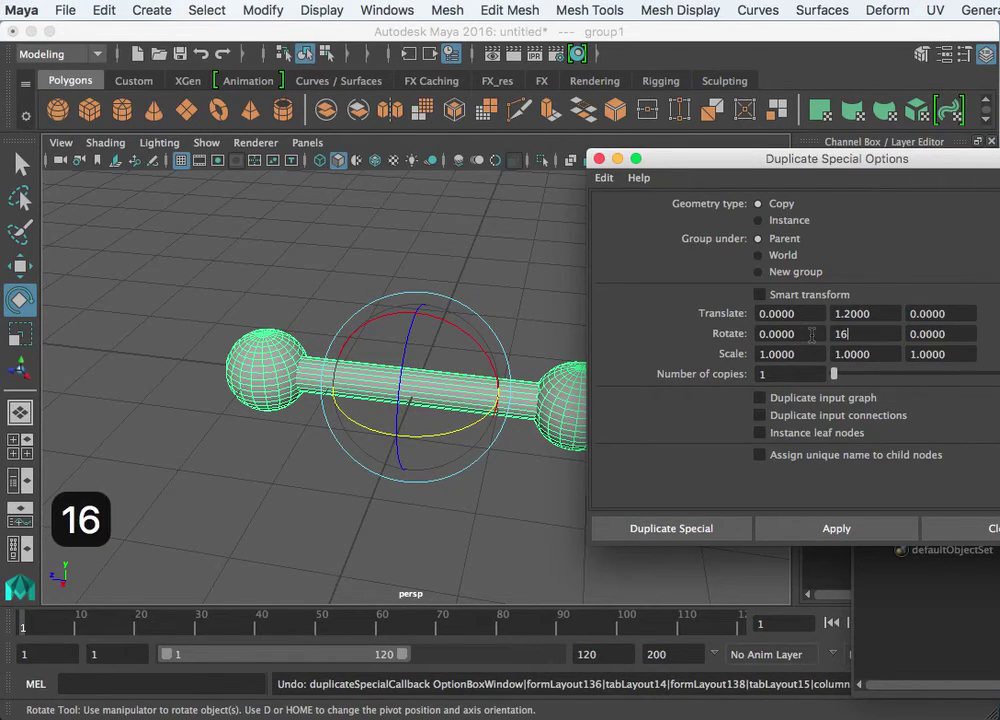
left_click_drag(790, 374, 617, 345)
type("12")
key("BackSpace")
key("BackSpace")
type("20")
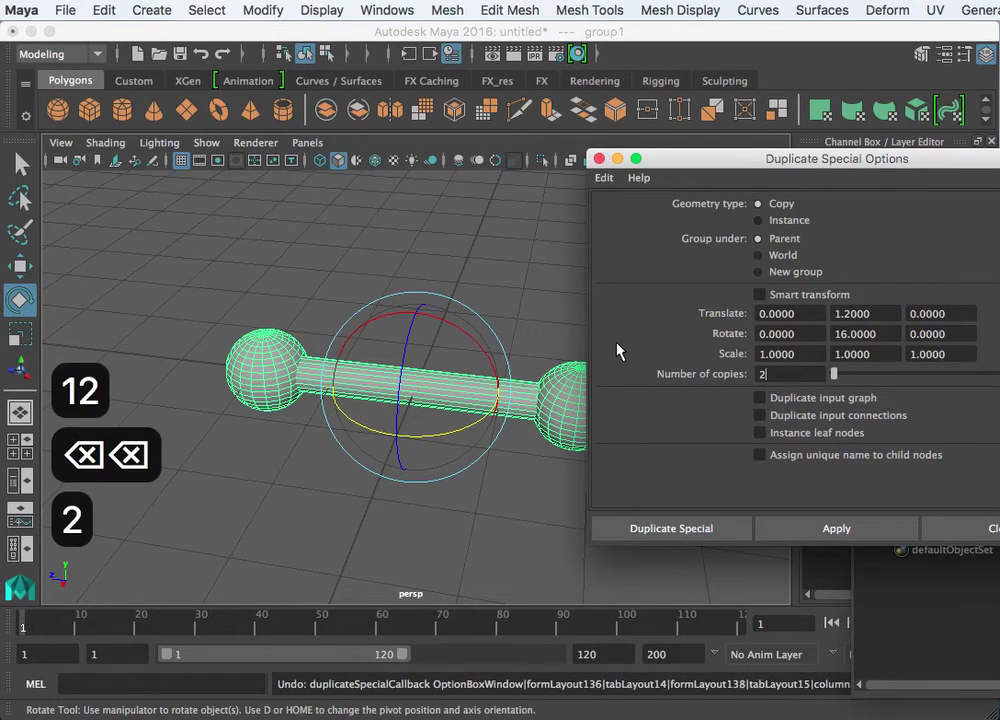
left_click(770, 527)
- Examine the twisting ladder from near and far, selecting the bottom rod and its parent group
scroll(525, 417, "down", 5)
left_click_drag(446, 453, 451, 373, "alt")
left_click(478, 326)
scroll(465, 352, "up", 5)
scroll(465, 352, "up", 4)
left_click(421, 381)
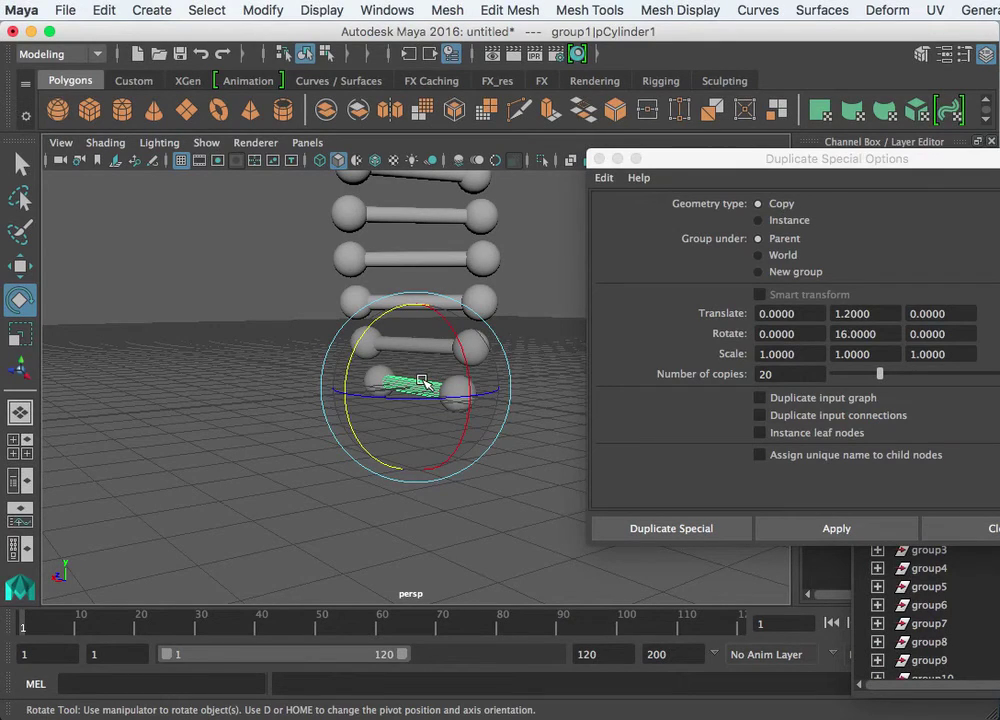
key("Up")
scroll(421, 383, "down", 6)
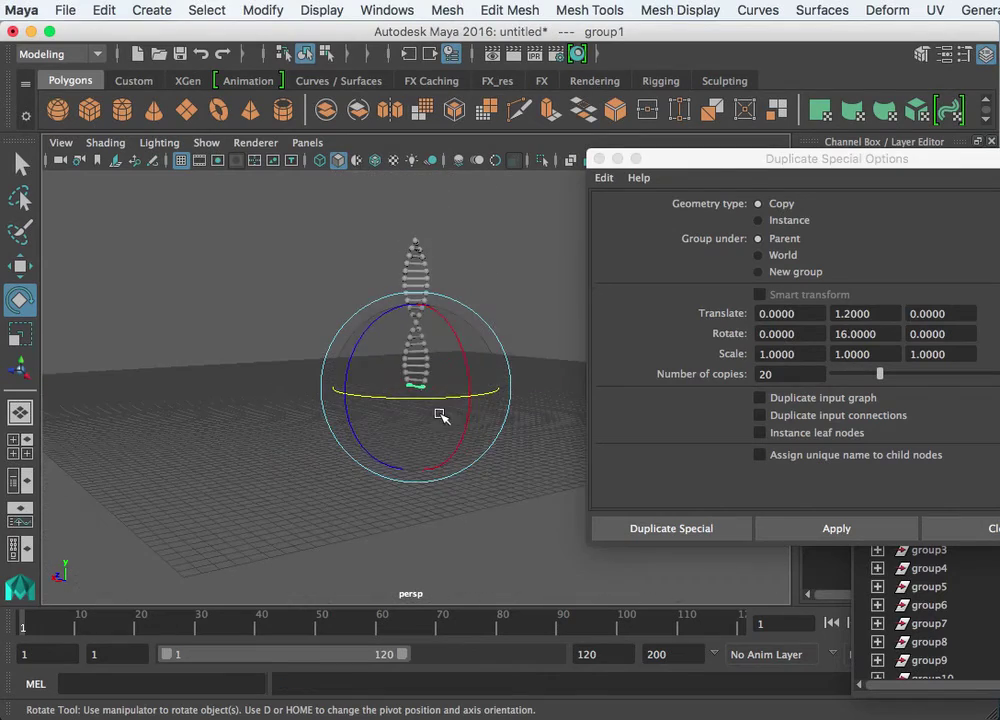
- Select all pieces of the twisting ladder and combine them into one group
left_click_drag(507, 280, 624, 358, "alt")
left_click_drag(449, 350, 424, 262, "alt")
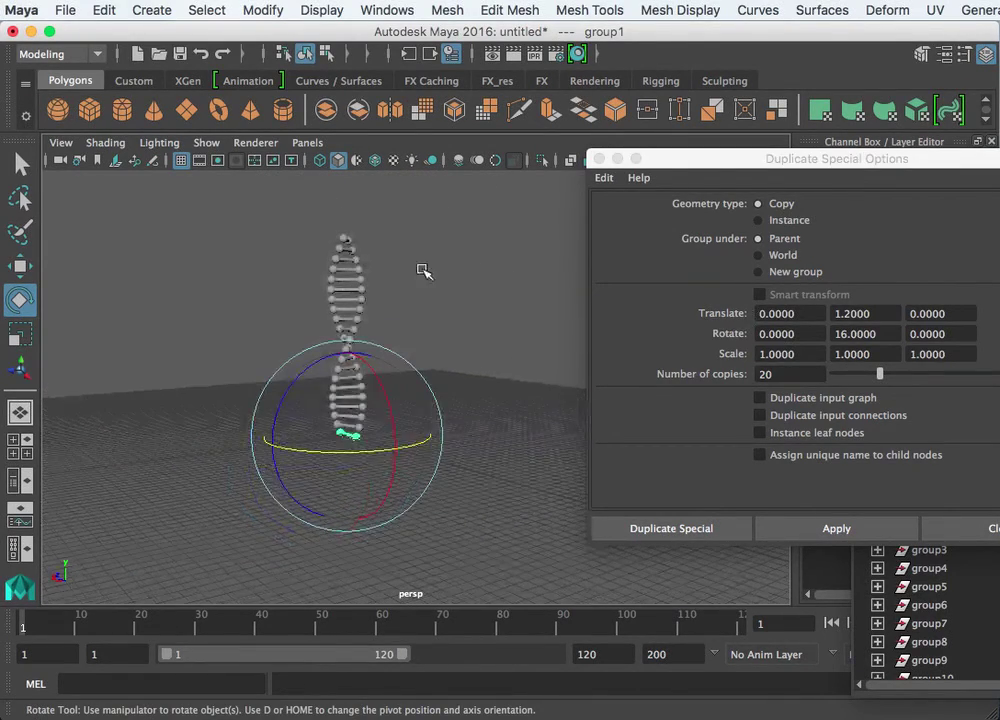
left_click_drag(364, 219, 288, 488)
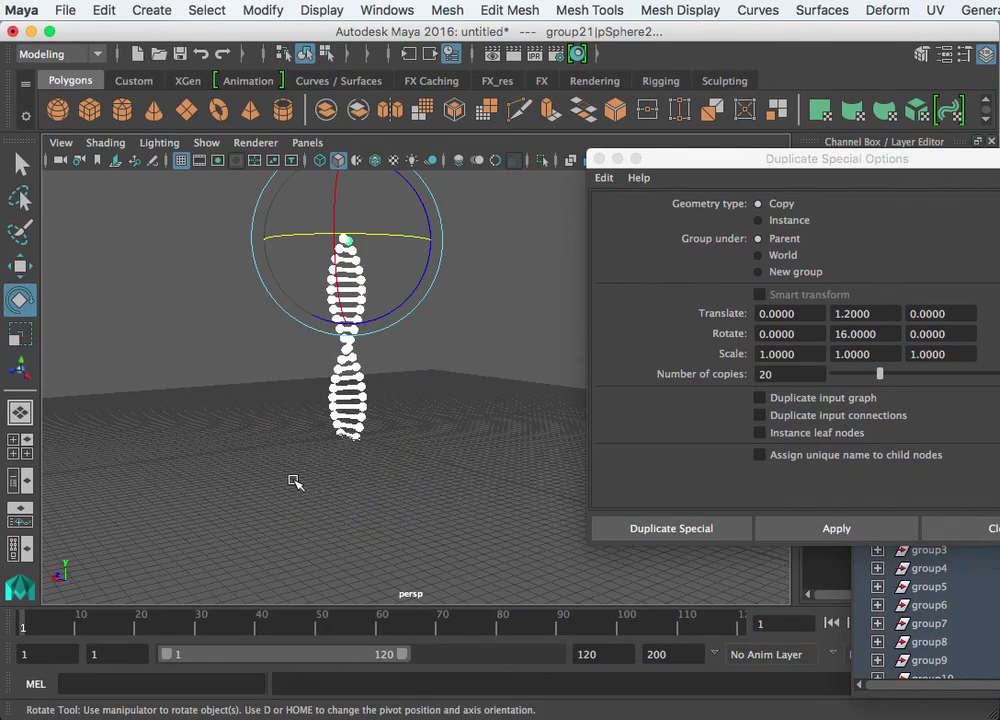
key("super+g")
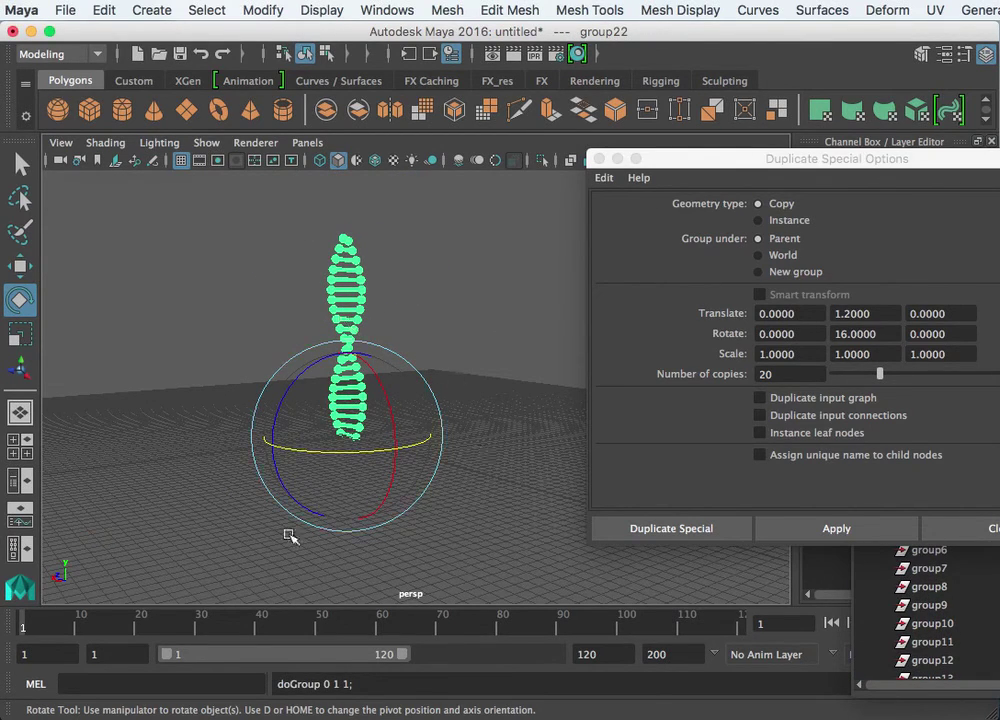
- Reset the Duplicate Special settings and set the number of copies to 3
left_click(690, 358)
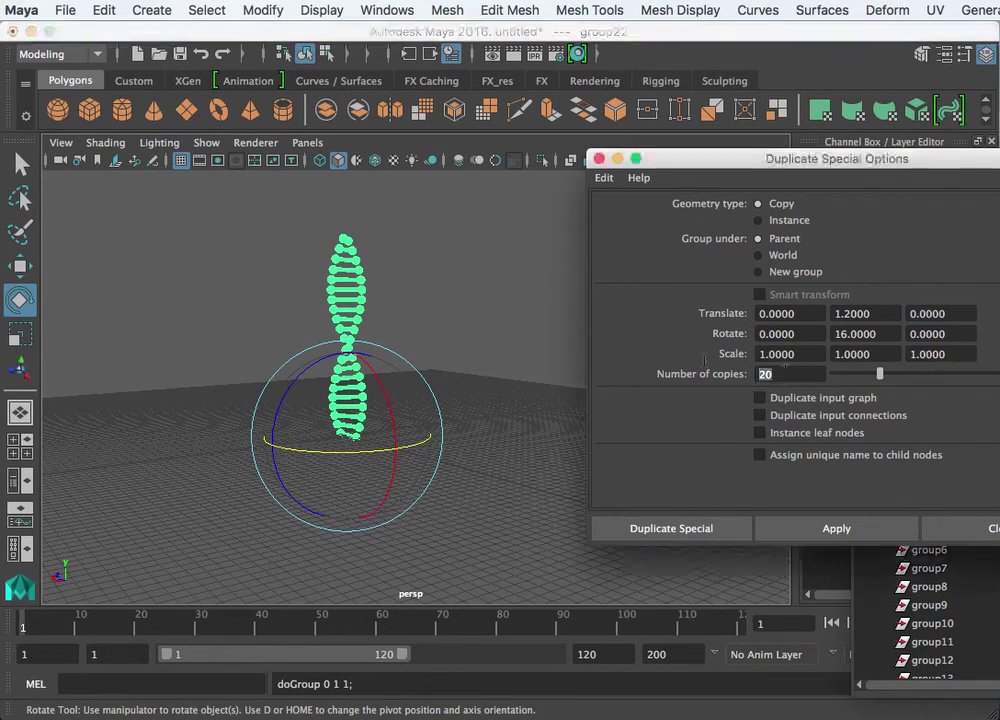
type("3")
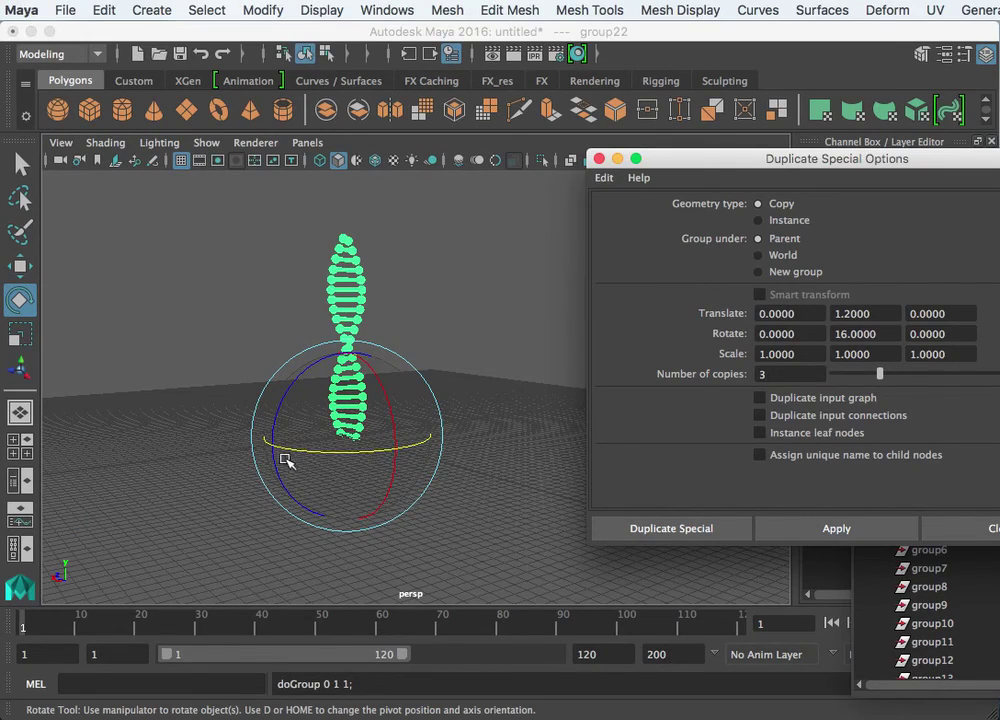
left_click_drag(253, 500, 254, 404, "alt")
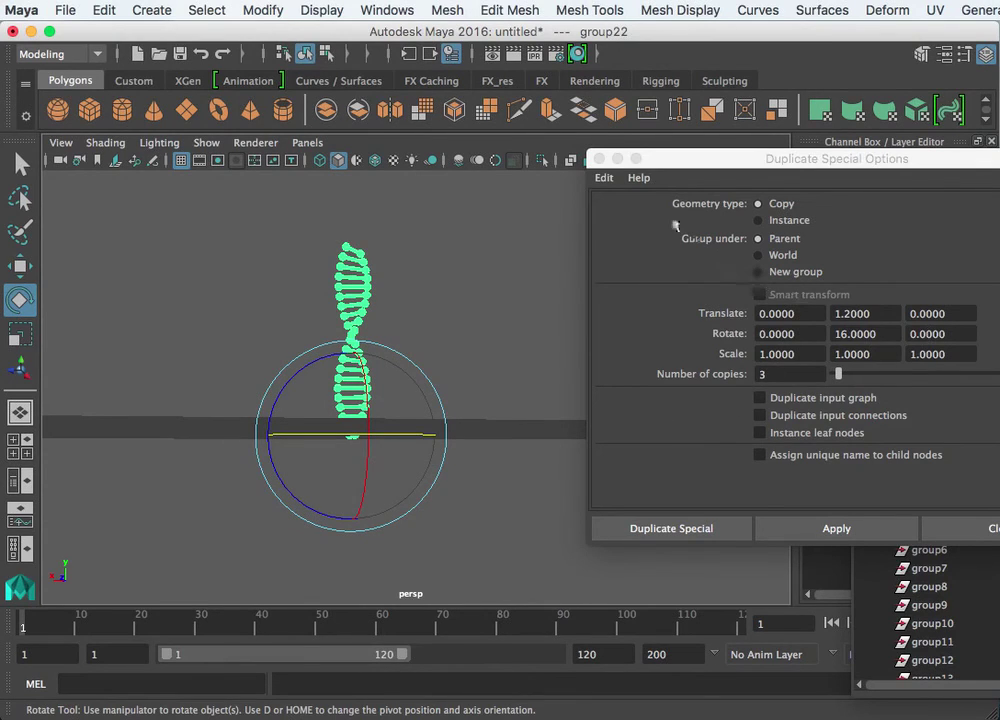
left_click(603, 178)
left_click(628, 216)
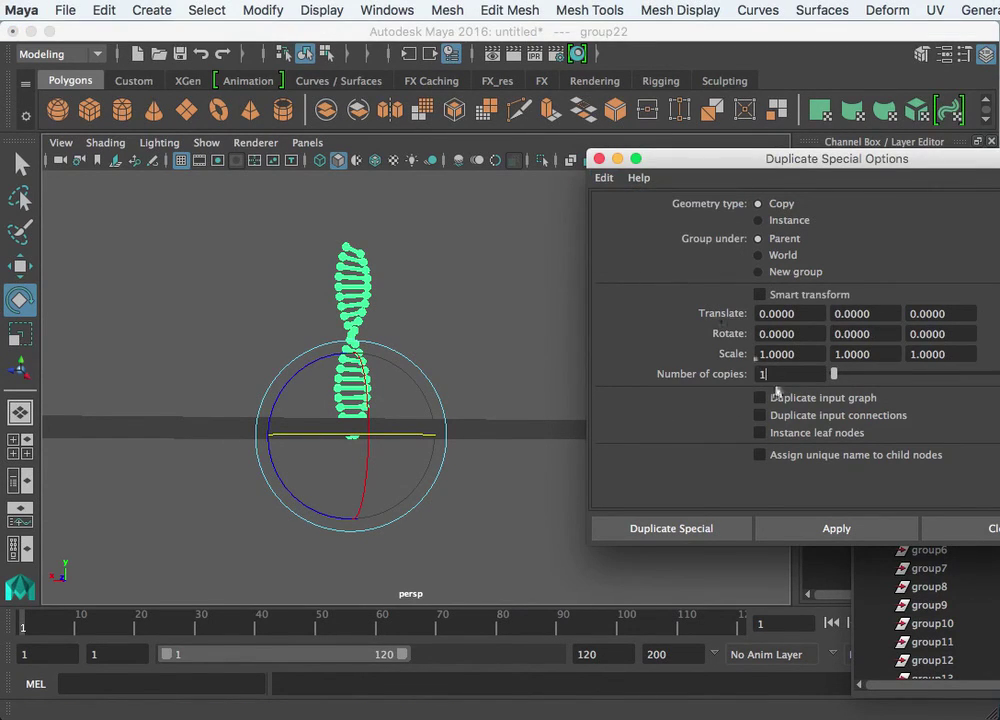
type("3")
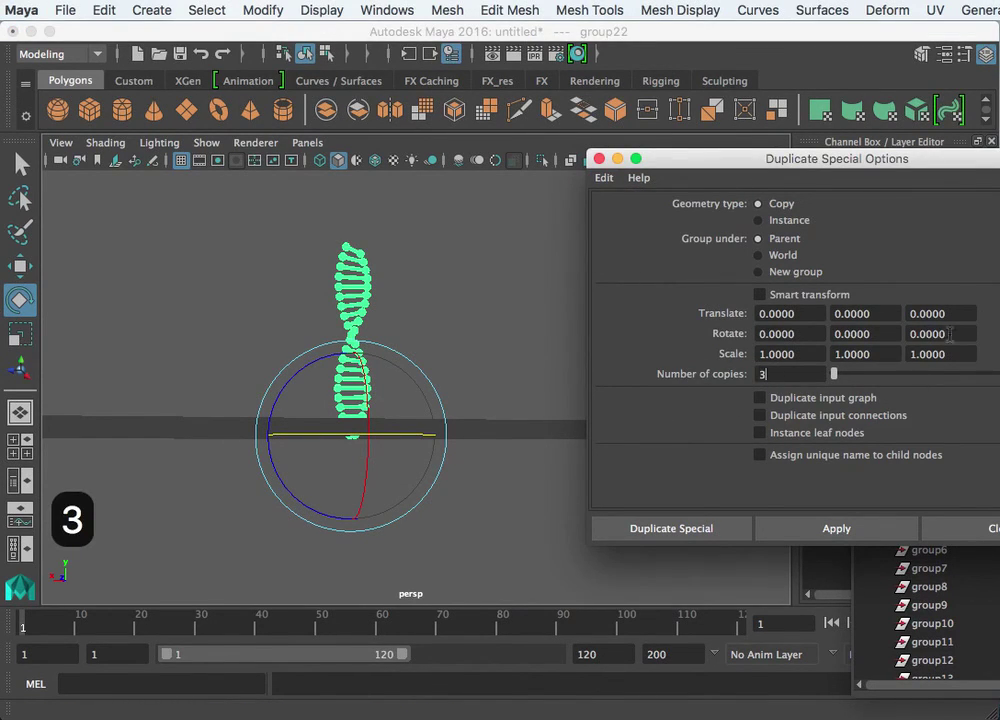
- Duplicate the ladder group with a Z rotation of 90, deselect everything and view the crossed arms from another angle
left_click(949, 334)
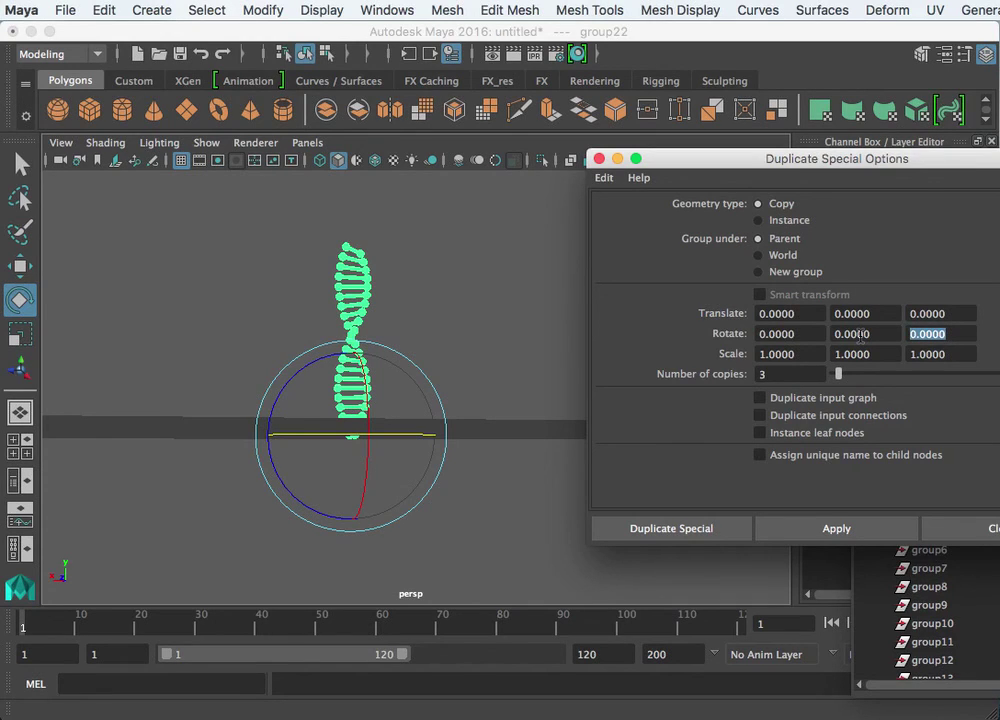
type("90")
left_click(843, 529)
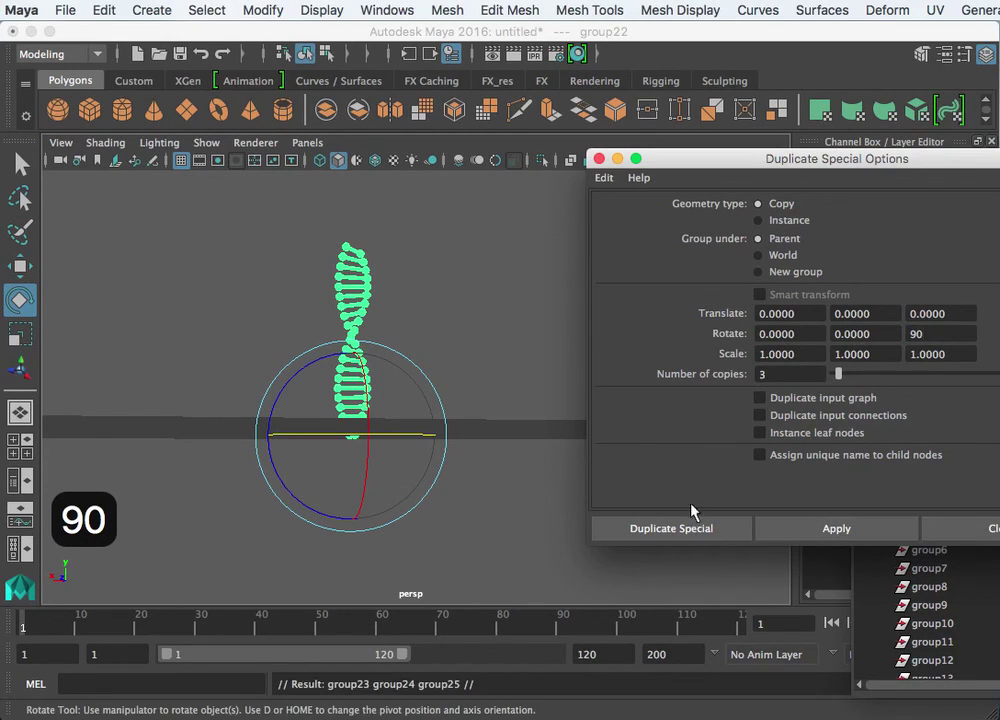
left_click(482, 534)
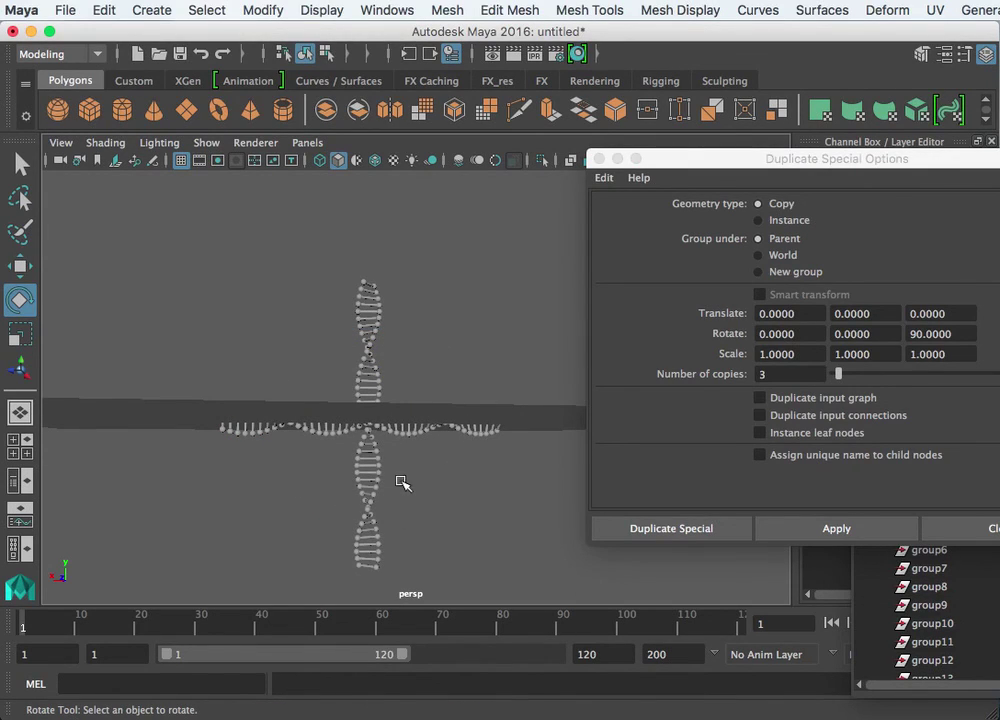
left_click_drag(403, 485, 560, 400, "alt")
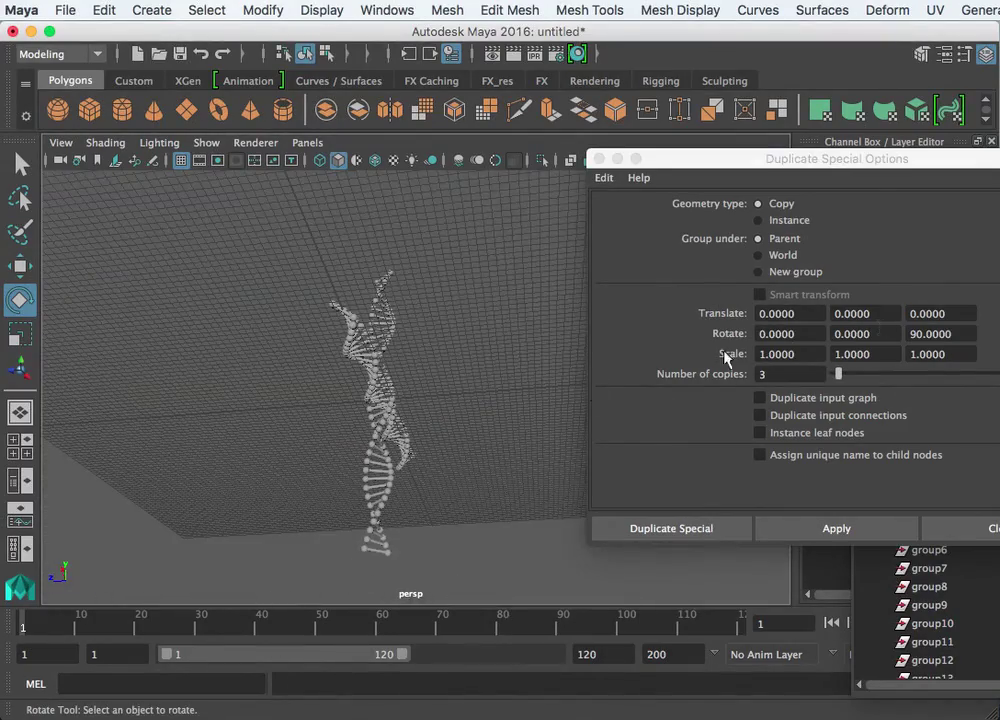